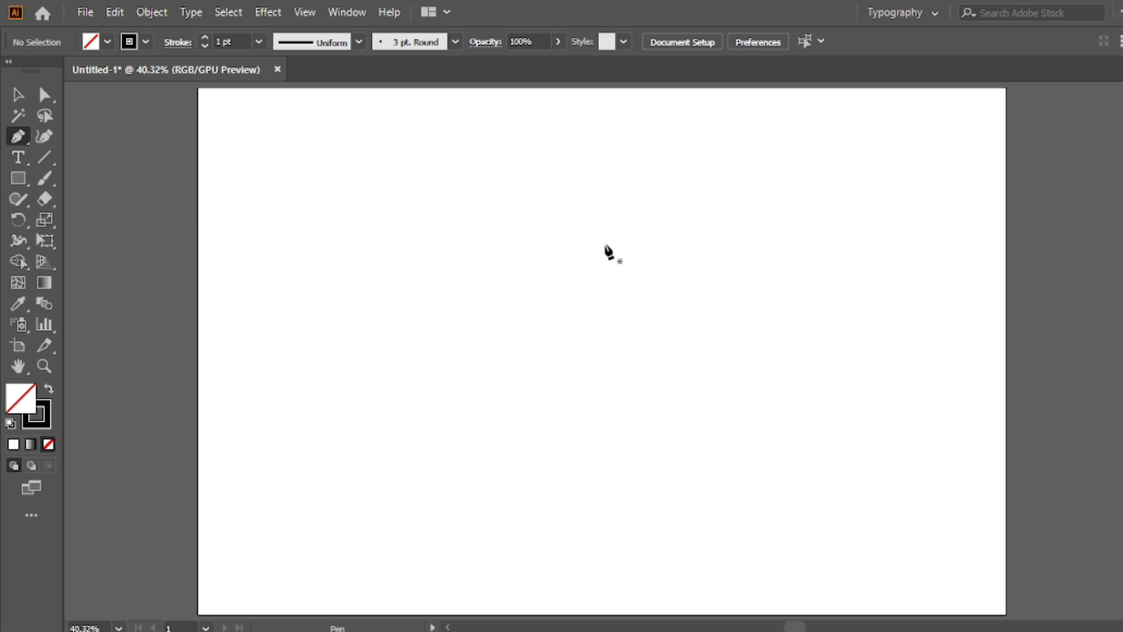
# Step: Draw the apex, left corner and both base corners of an irregular pentagon as straight segments with the Pen tool
pyautogui.click(579, 153)
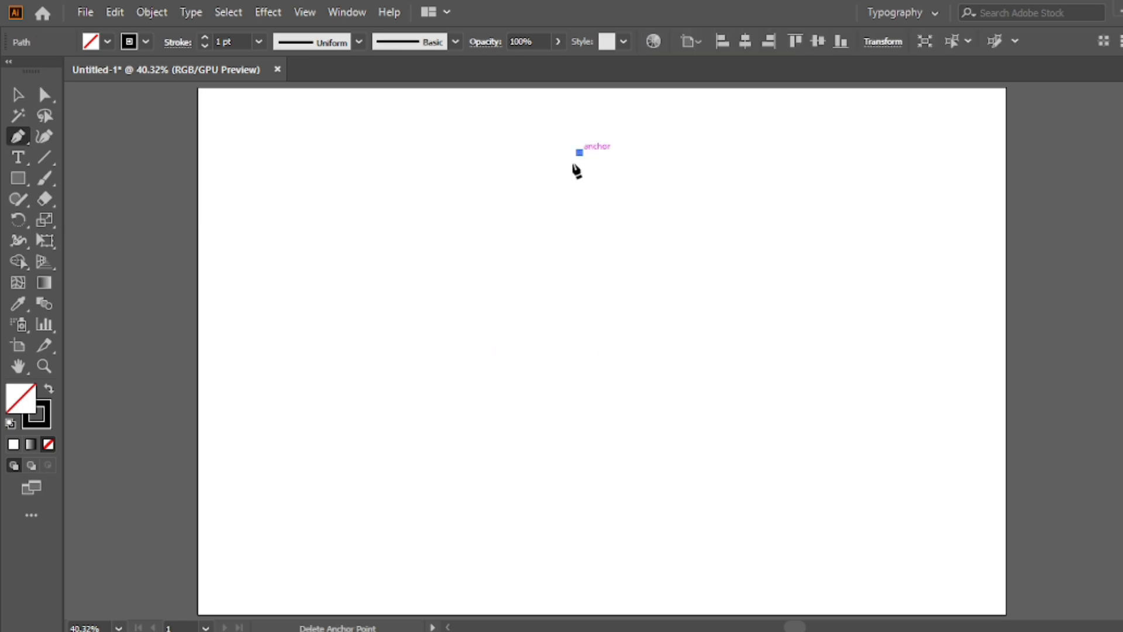
pyautogui.click(496, 274)
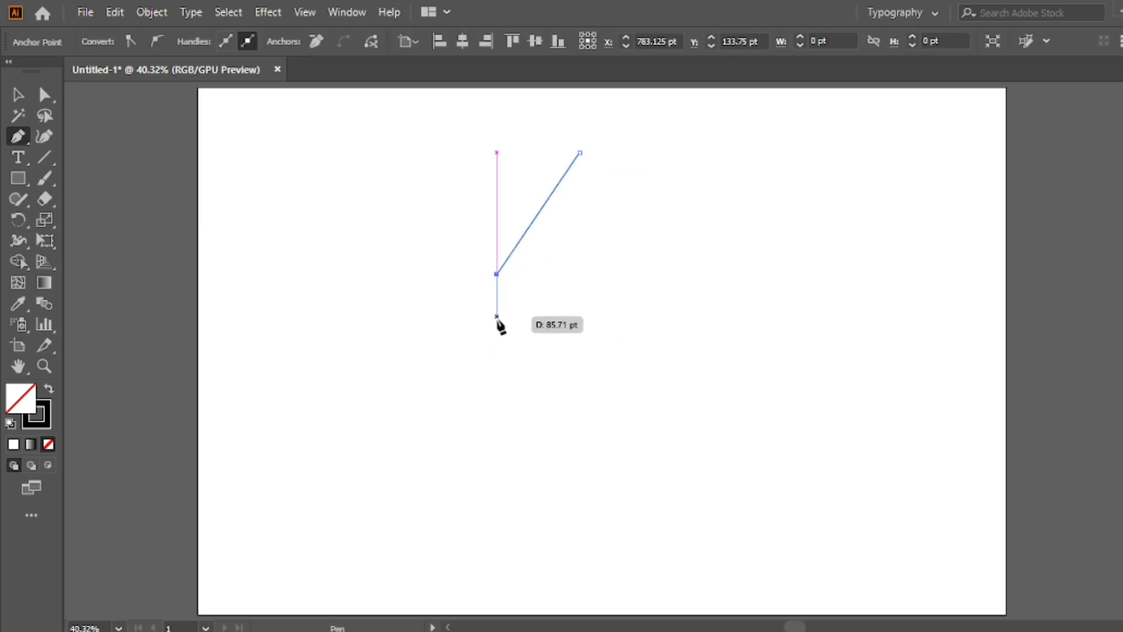
pyautogui.click(544, 456)
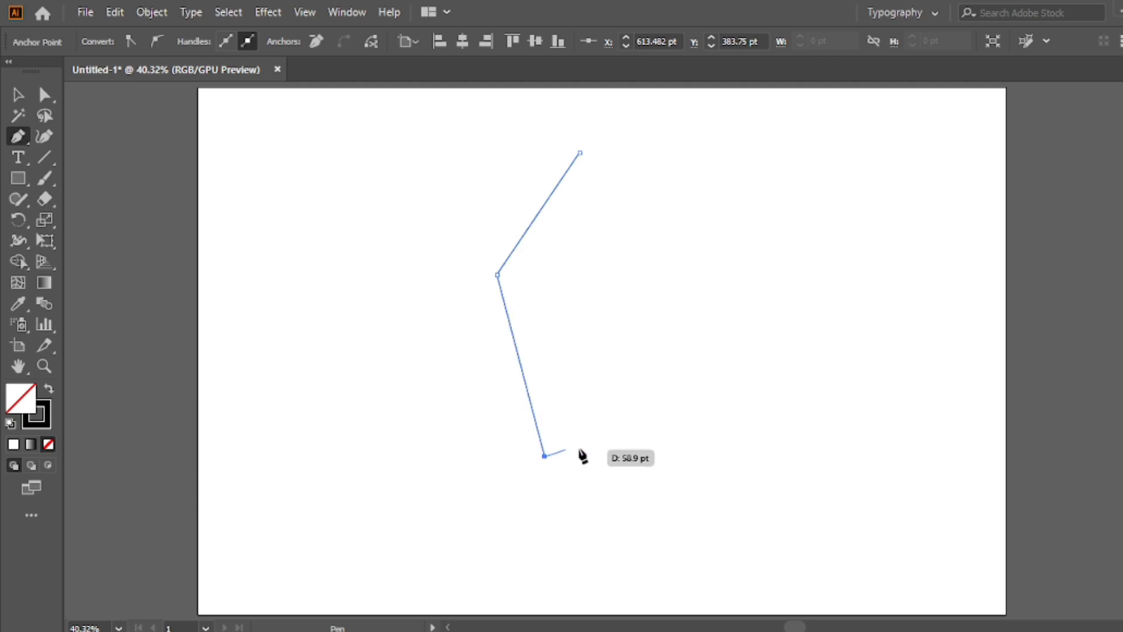
pyautogui.click(682, 456)
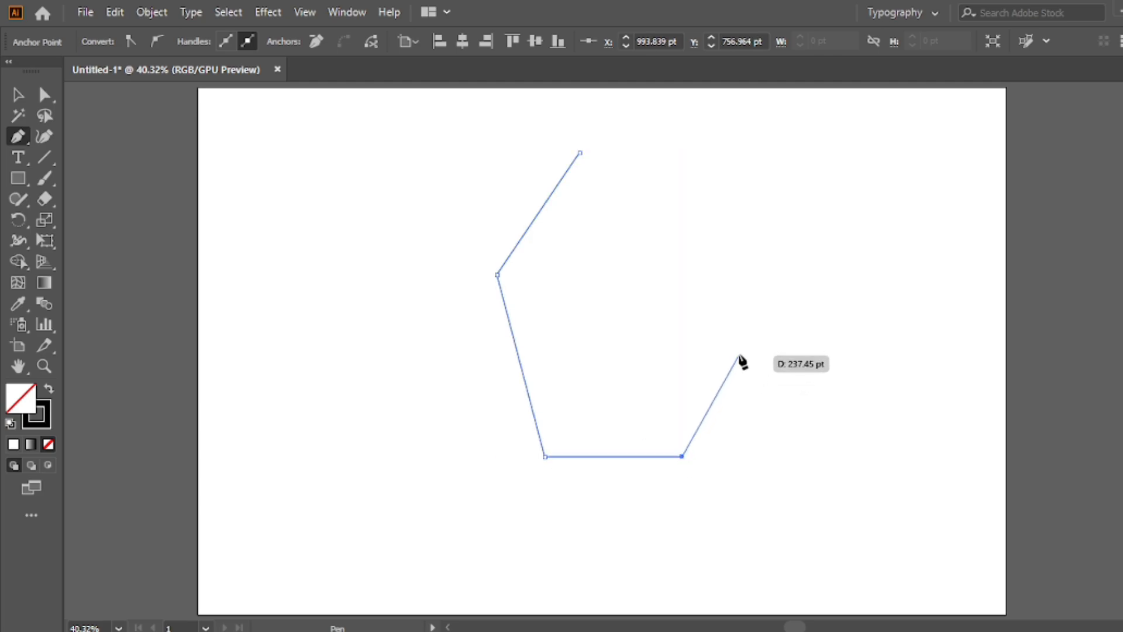
pyautogui.click(730, 320)
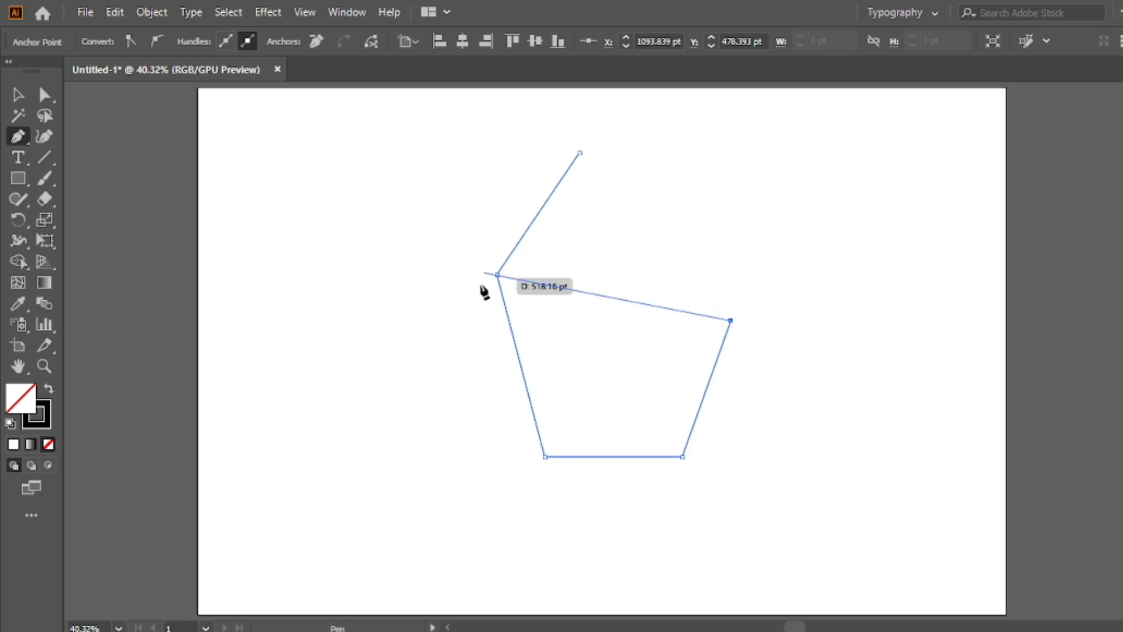
pyautogui.hotkey('ctrl', 'z')
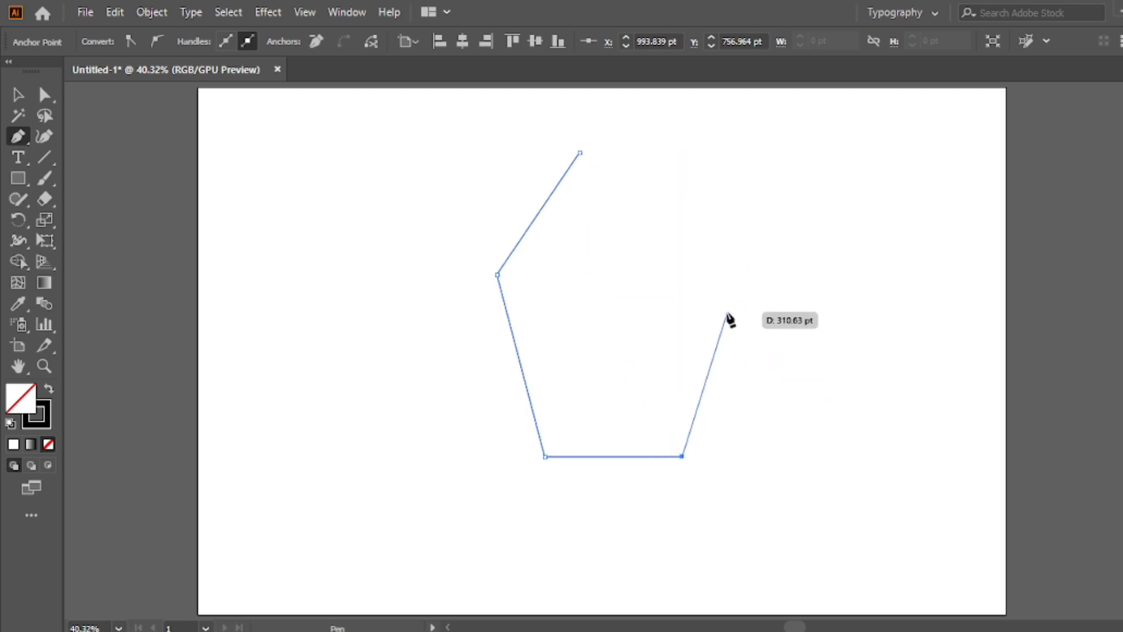
pyautogui.click(726, 312)
pyautogui.hotkey('ctrl', 'z')
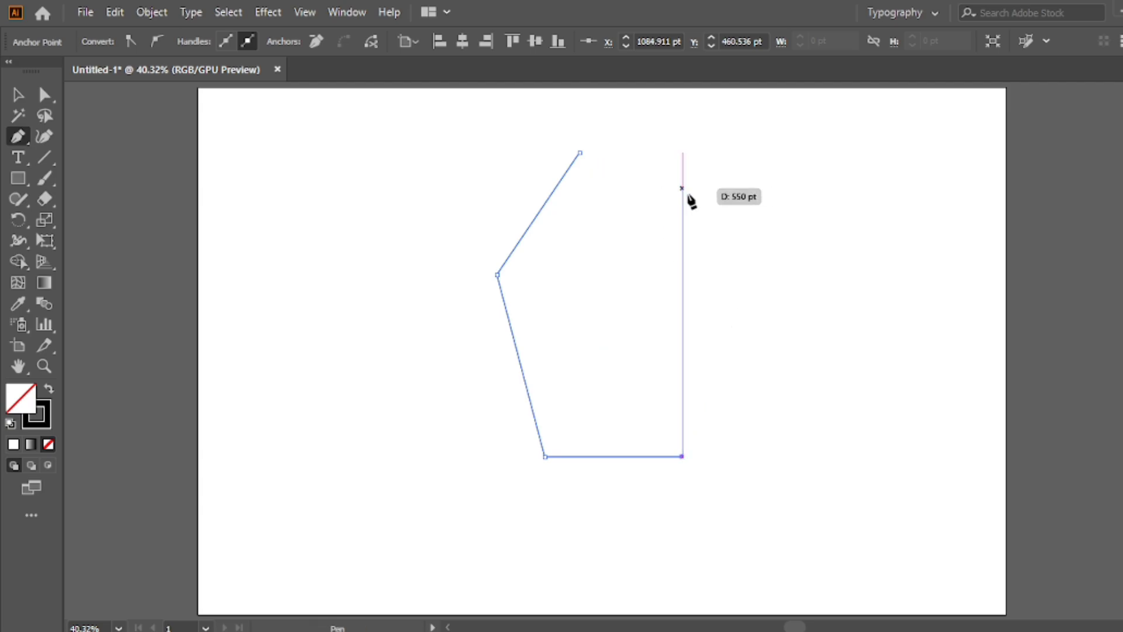
pyautogui.click(741, 261)
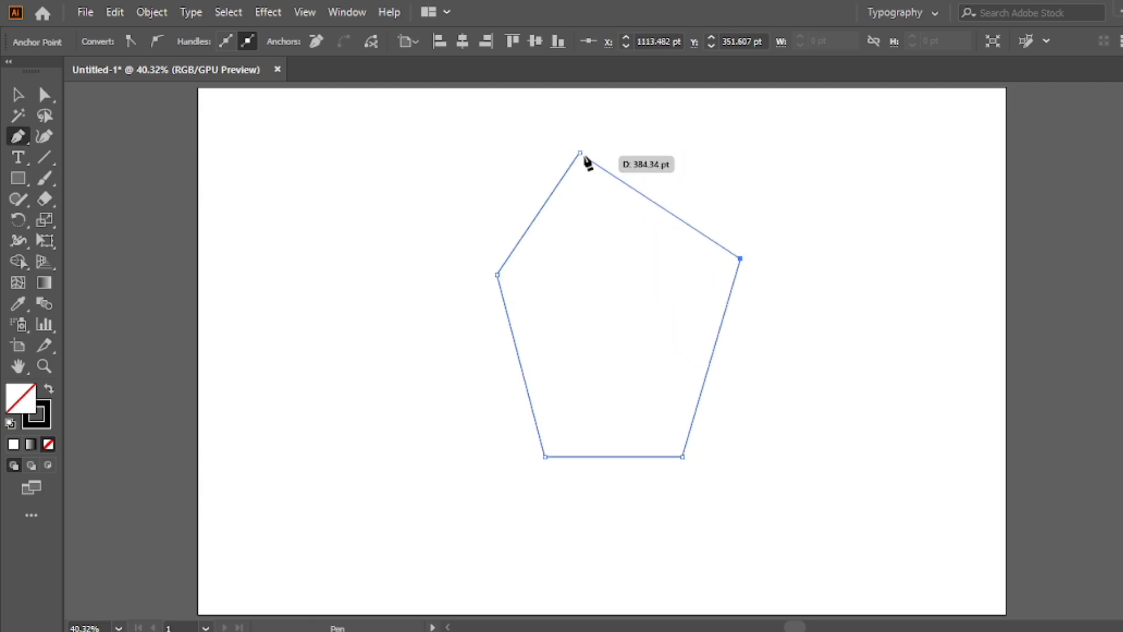
pyautogui.hotkey('ctrl', 'z')
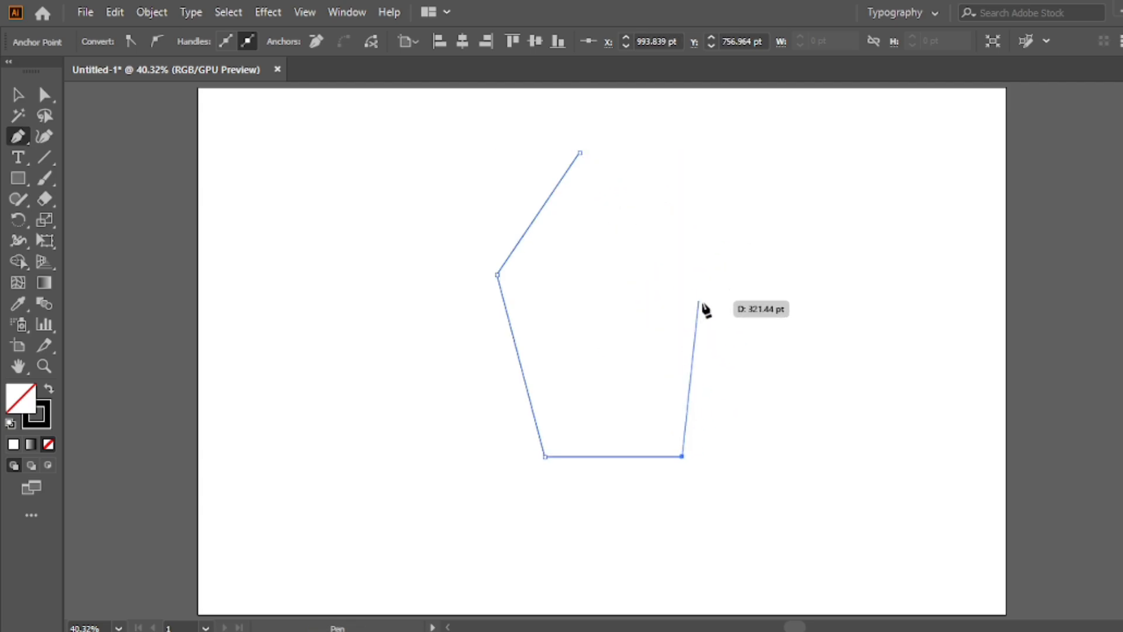
# Step: Add the pentagon's right corner slightly below the level of its left corner, close the path at the apex and deselect it
pyautogui.click(732, 323)
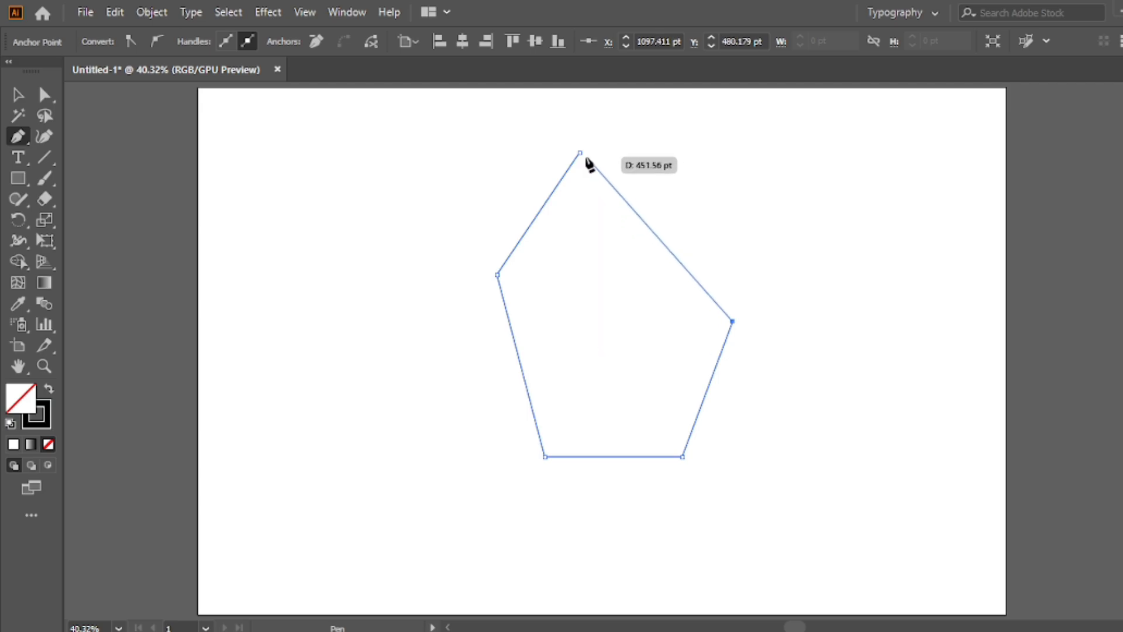
pyautogui.click(580, 154)
pyautogui.click(21, 102)
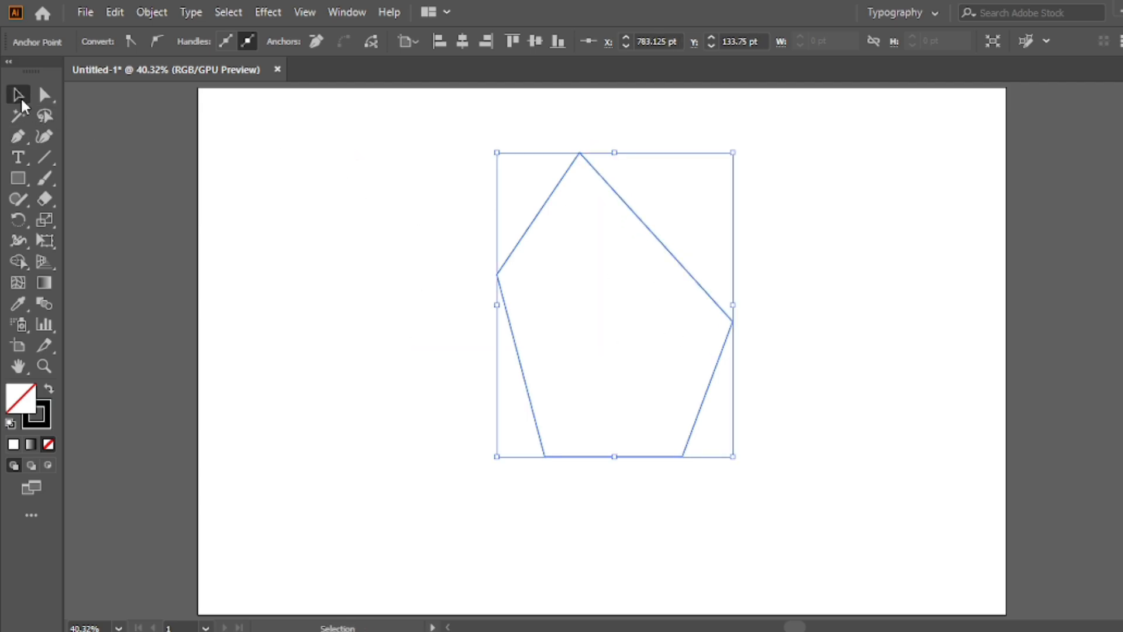
pyautogui.click(347, 183)
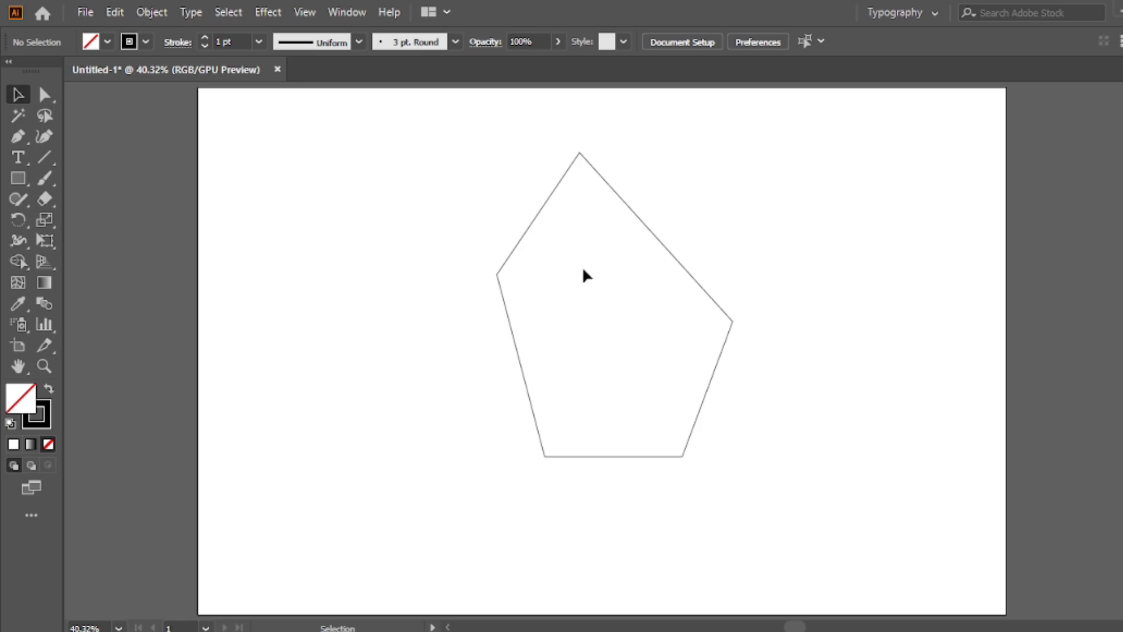
# Step: Swap the pentagon's fill and stroke to make it solid black without an outline, and deselect it
pyautogui.moveTo(726, 147); pyautogui.dragTo(419, 351)
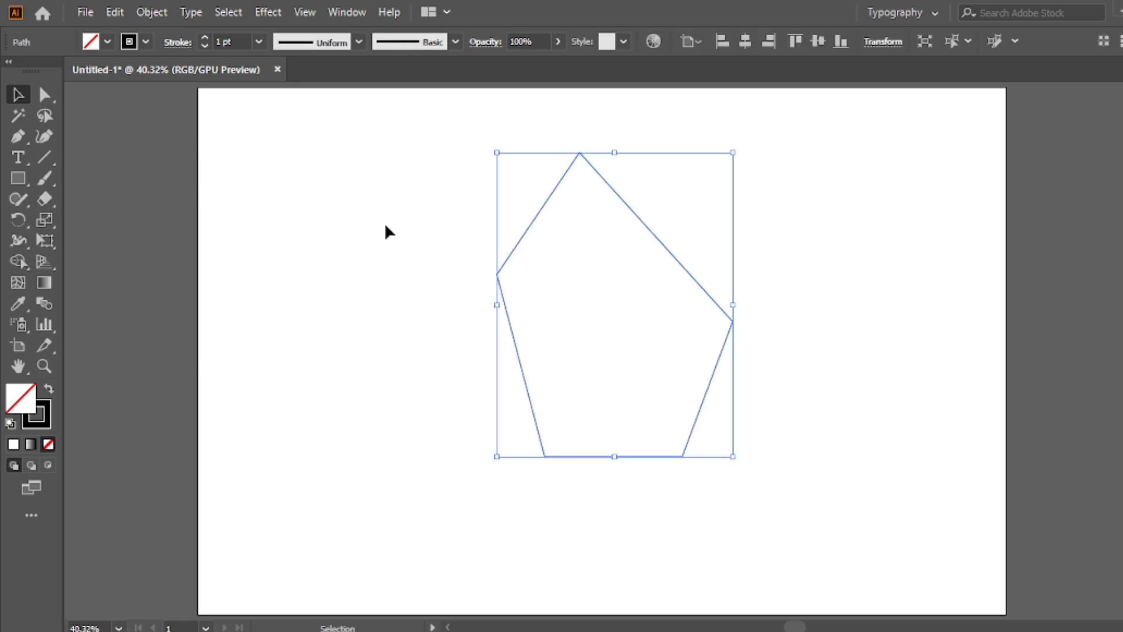
pyautogui.click(170, 177)
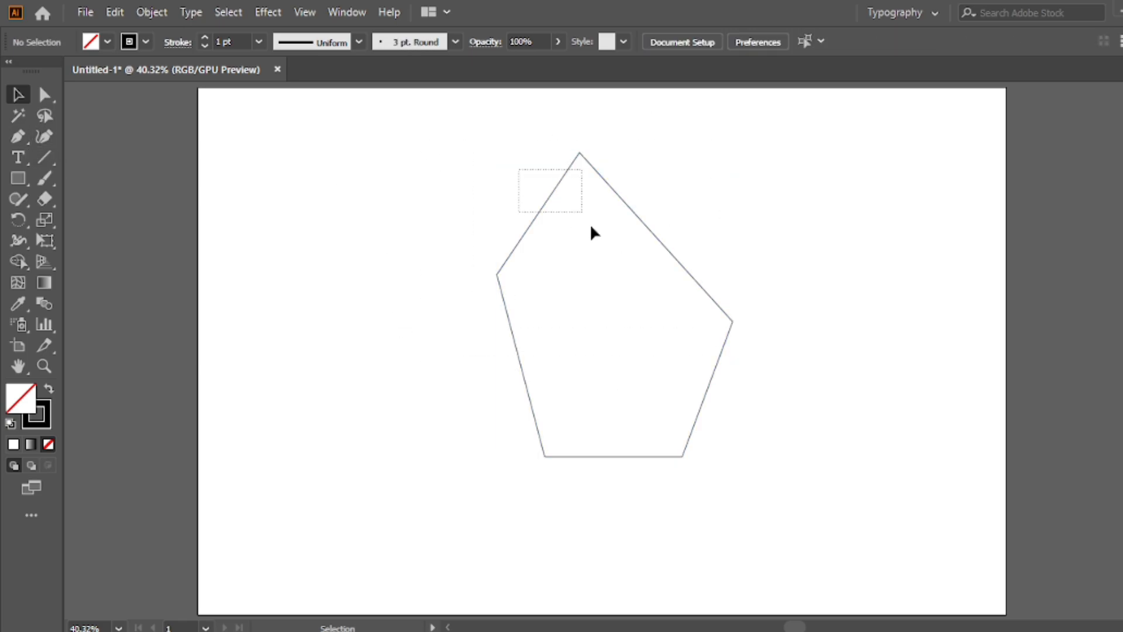
pyautogui.moveTo(591, 227); pyautogui.dragTo(585, 222)
pyautogui.click(54, 384)
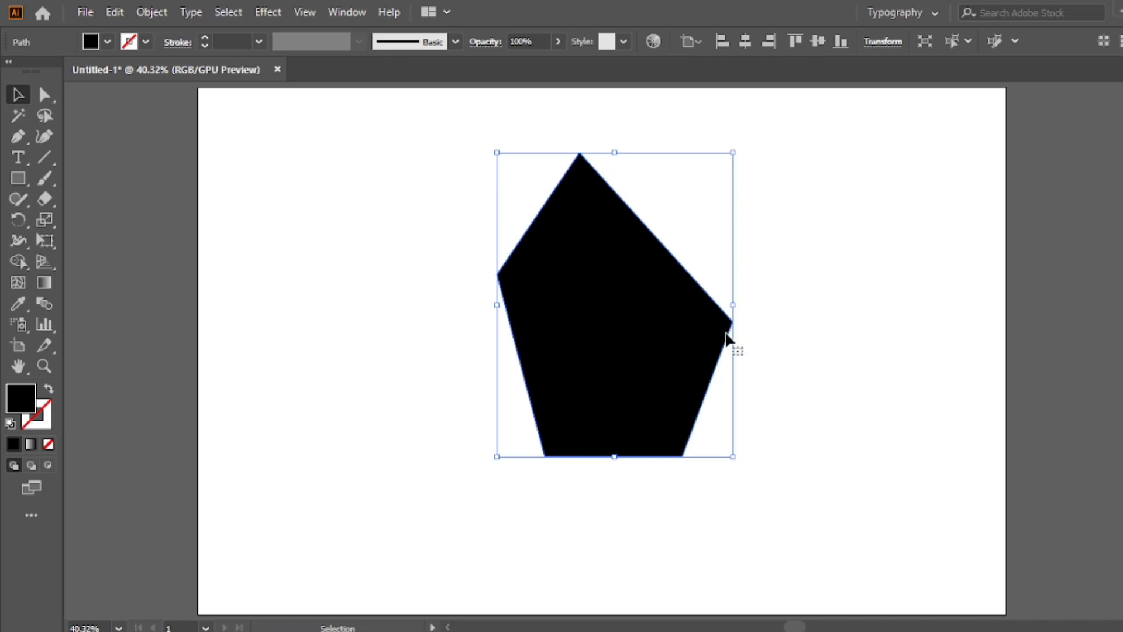
pyautogui.click(436, 173)
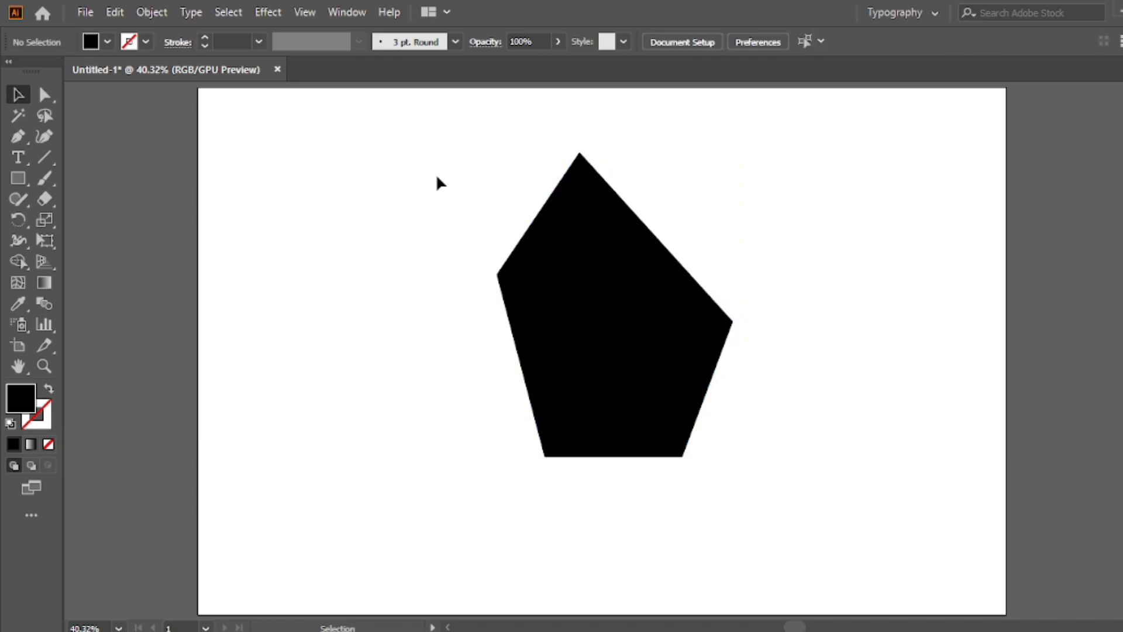
# Step: Activate the Pen tool and set the fill colour for new shapes to a bright magenta
pyautogui.moveTo(11, 136); pyautogui.dragTo(150, 135)
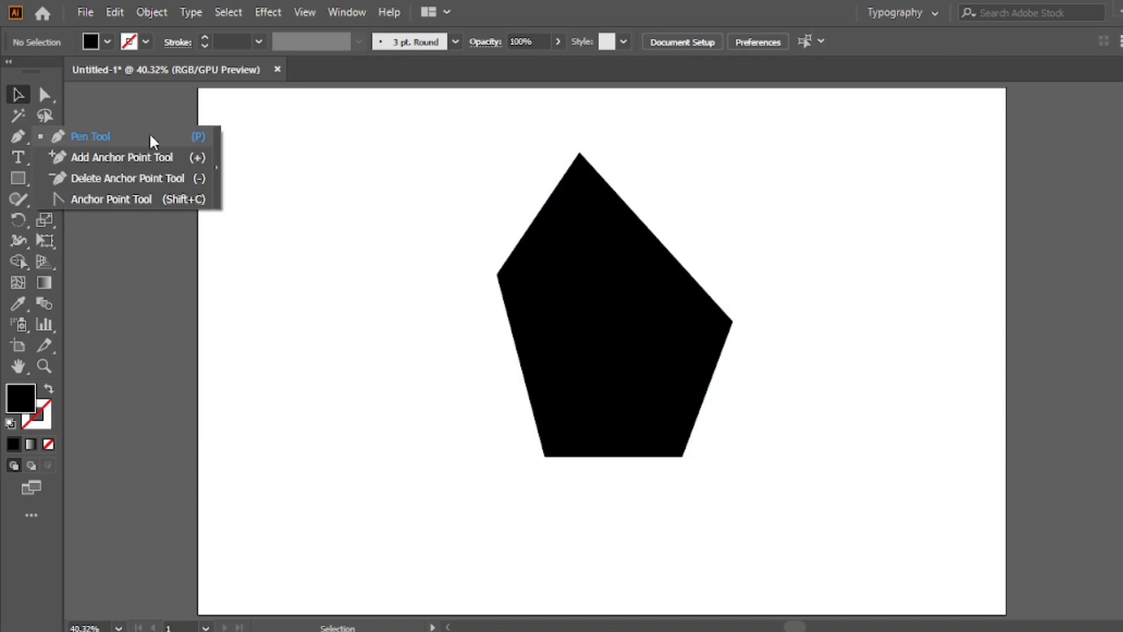
pyautogui.click(97, 138)
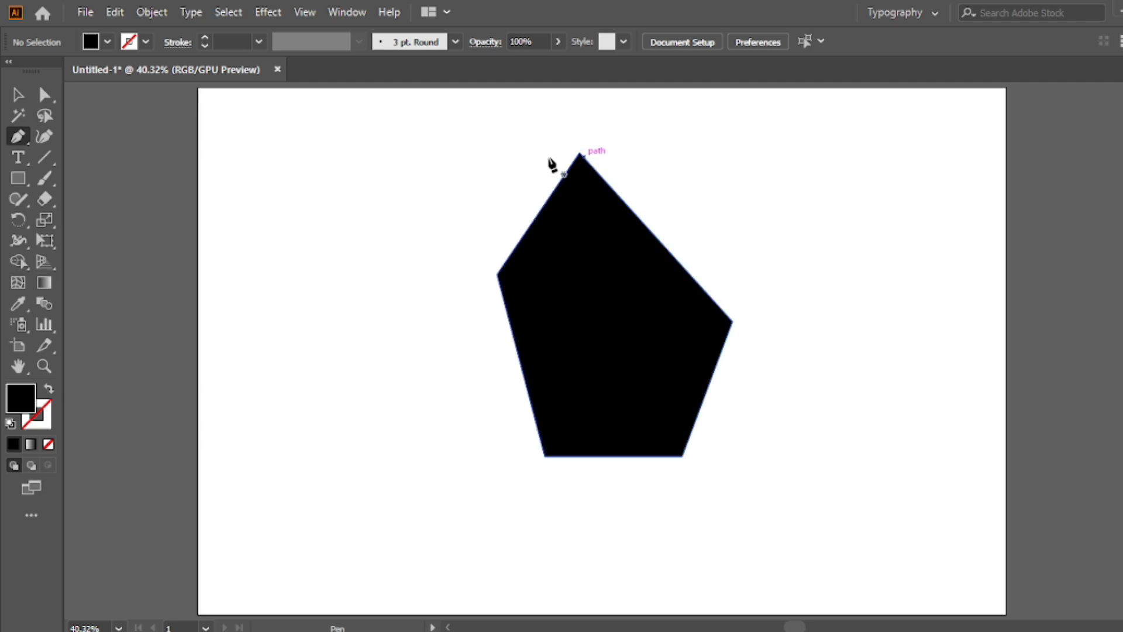
pyautogui.doubleClick(21, 398)
pyautogui.moveTo(650, 187); pyautogui.dragTo(812, 182)
pyautogui.moveTo(841, 243); pyautogui.dragTo(845, 212)
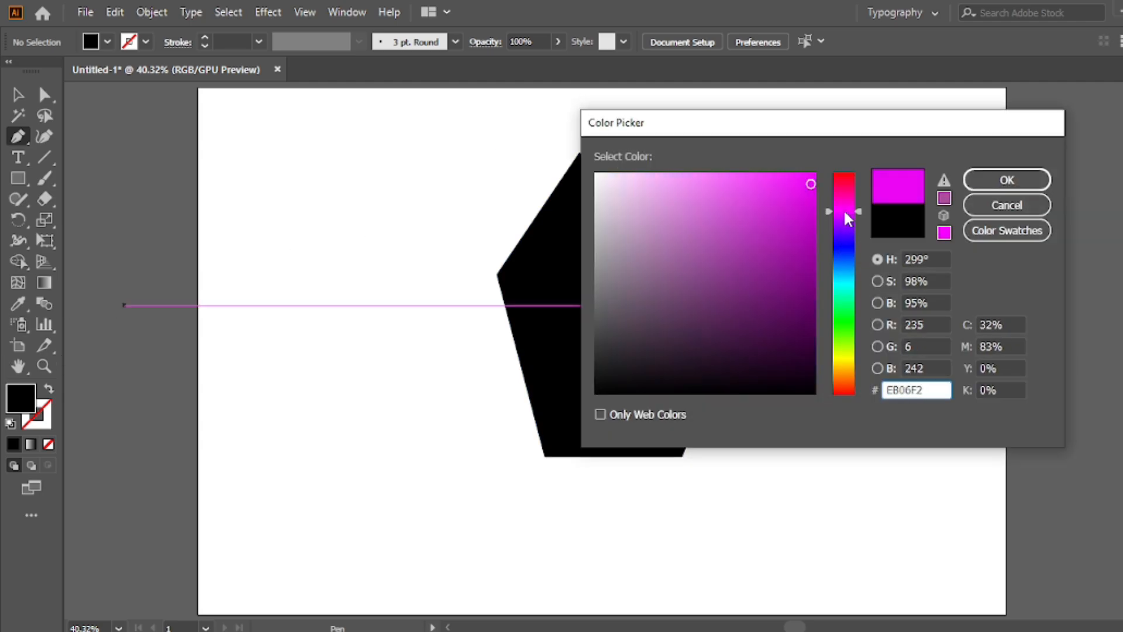
pyautogui.click(1005, 177)
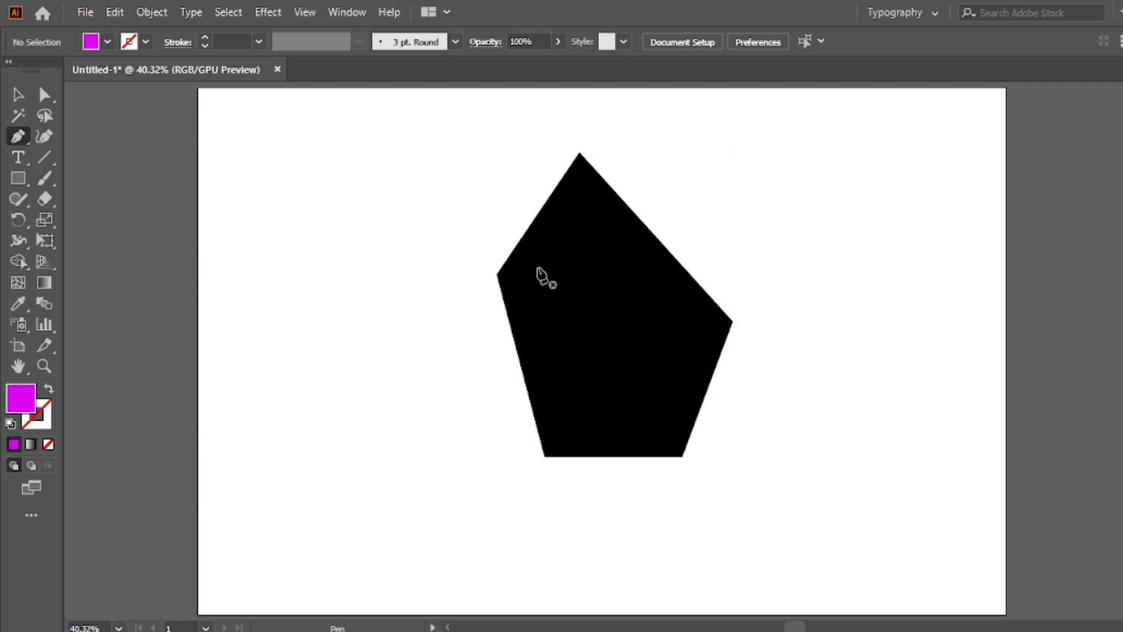
# Step: Draw a closed magenta triangle between the pentagon's apex, an interior point in the upper middle and the left corner
pyautogui.click(579, 154)
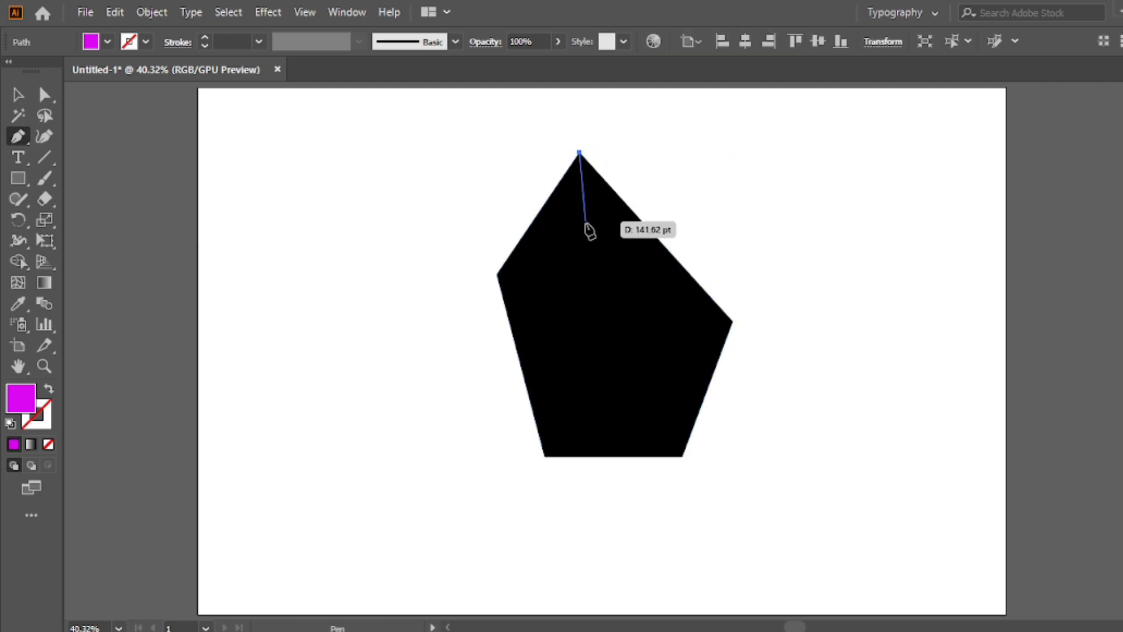
pyautogui.click(595, 267)
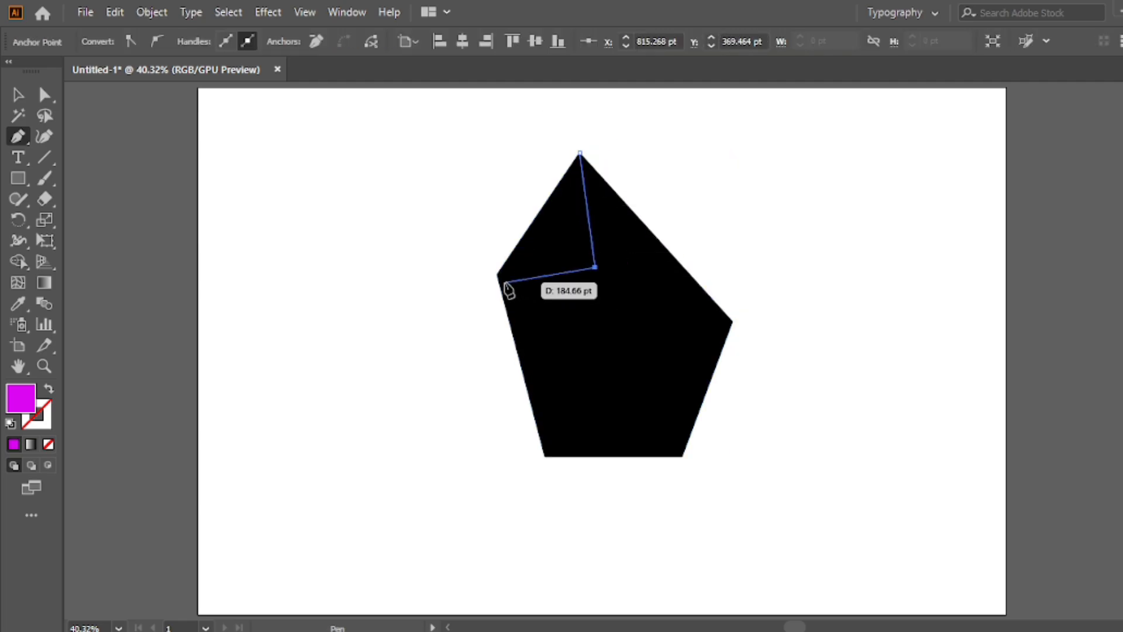
pyautogui.click(497, 274)
pyautogui.click(580, 154)
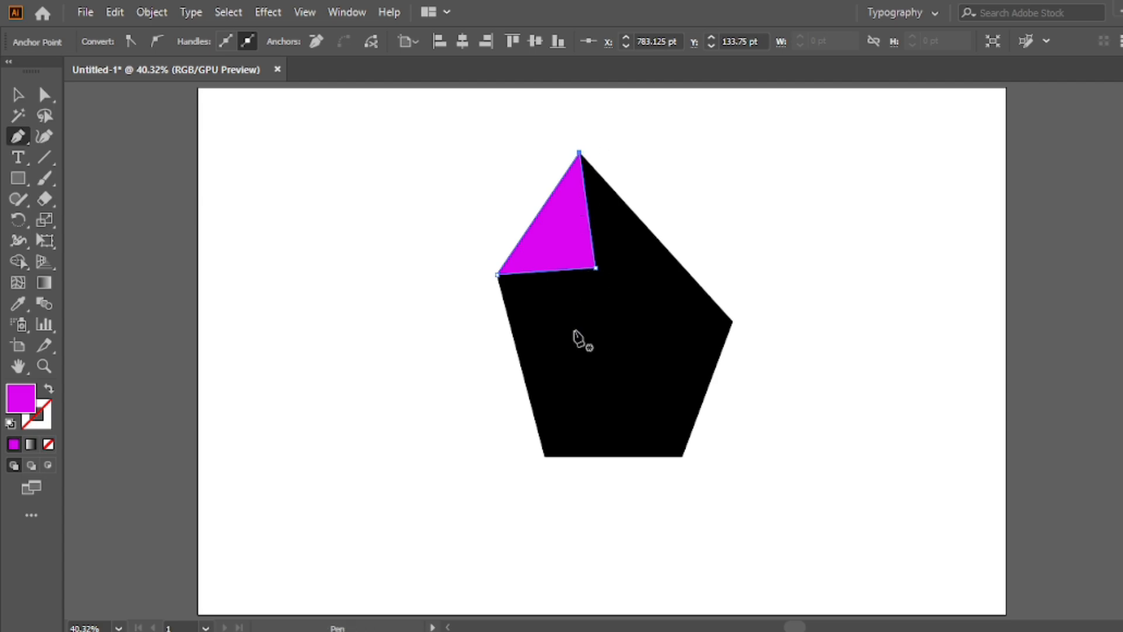
pyautogui.click(732, 321)
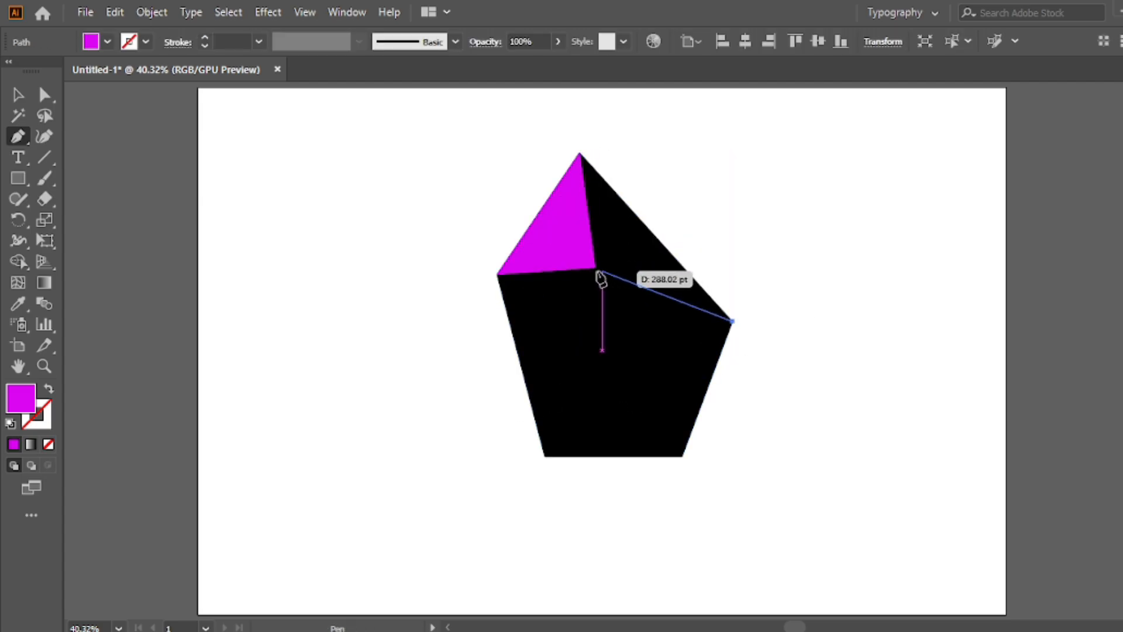
pyautogui.press('ctrl')
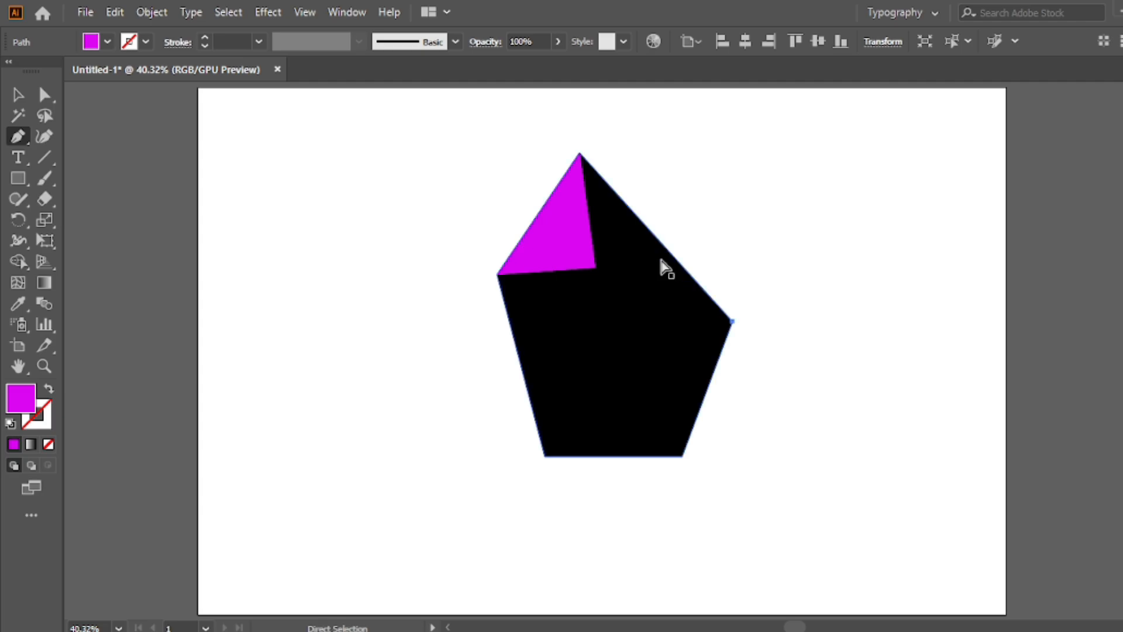
pyautogui.keyDown('ctrl'); pyautogui.click(660, 259); pyautogui.keyUp('ctrl')
# Step: Draw a magenta triangle between a point on the pentagon's upper-right edge, the apex and the first triangle's inner corner
pyautogui.click(674, 258)
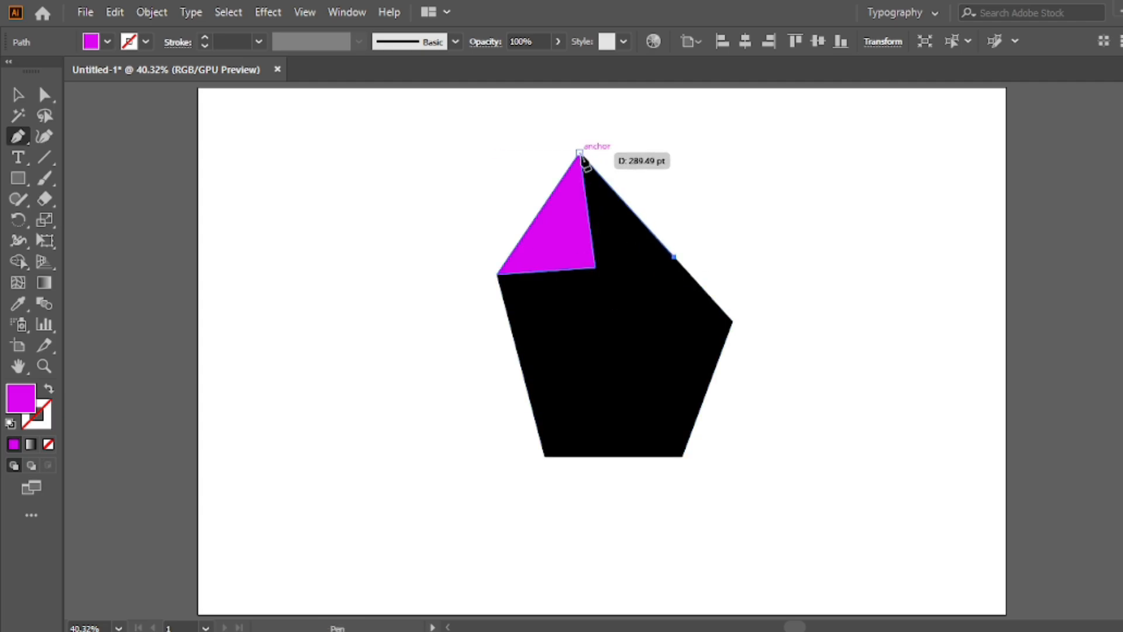
pyautogui.click(579, 153)
pyautogui.click(596, 267)
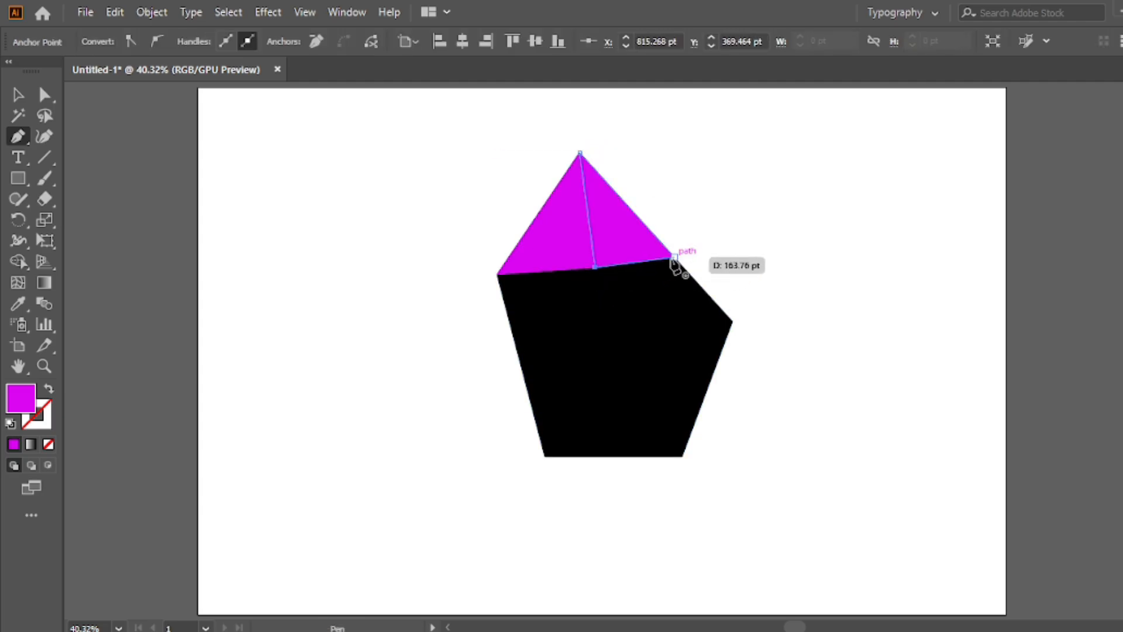
pyautogui.click(670, 267)
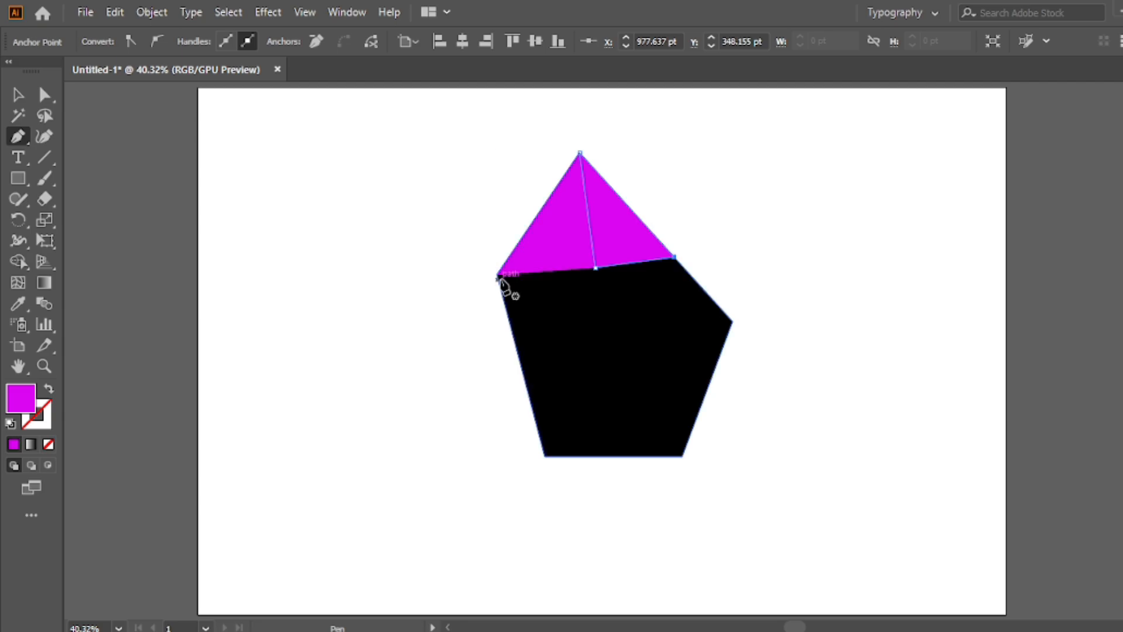
# Step: Draw a magenta triangle between the pentagon's left corner, a point on its lower-left edge and the shared interior point
pyautogui.click(498, 275)
pyautogui.click(517, 350)
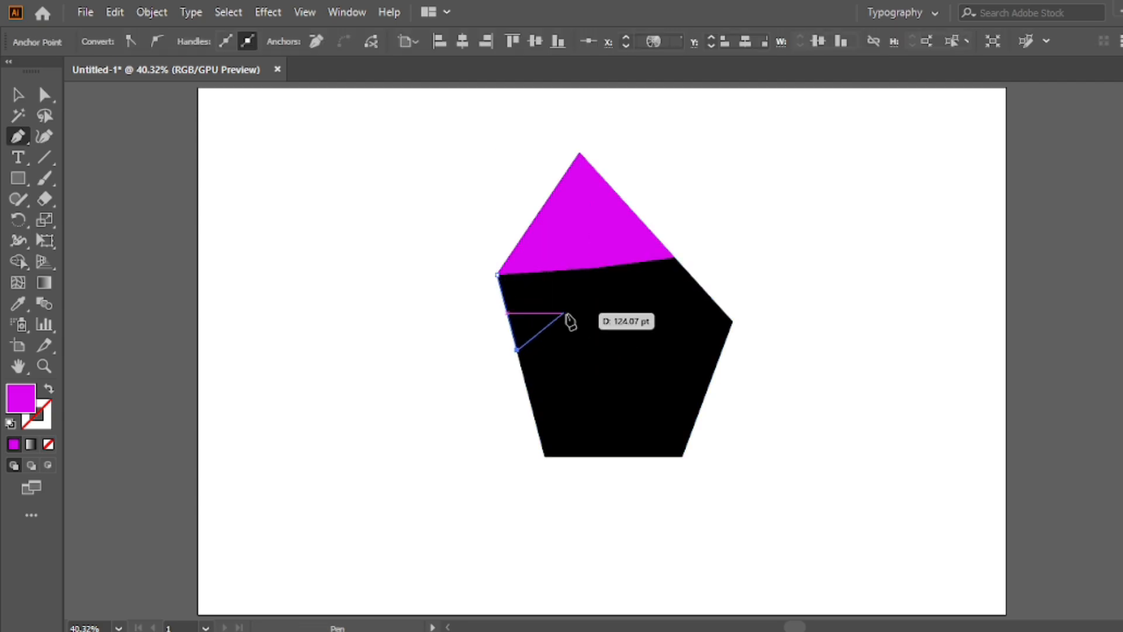
pyautogui.click(595, 268)
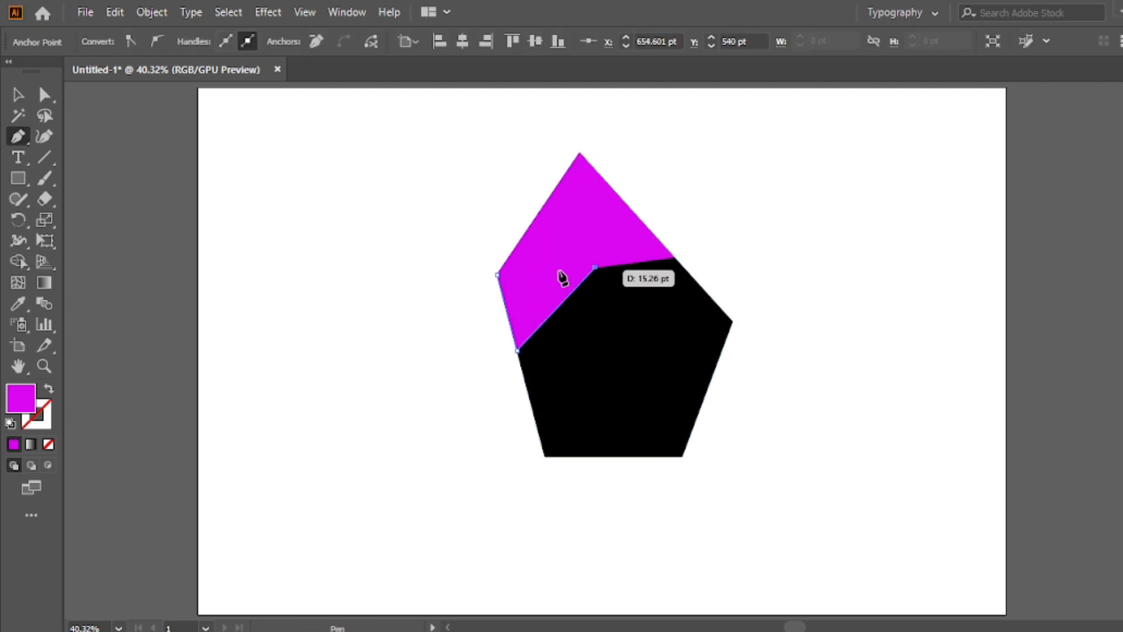
pyautogui.click(498, 273)
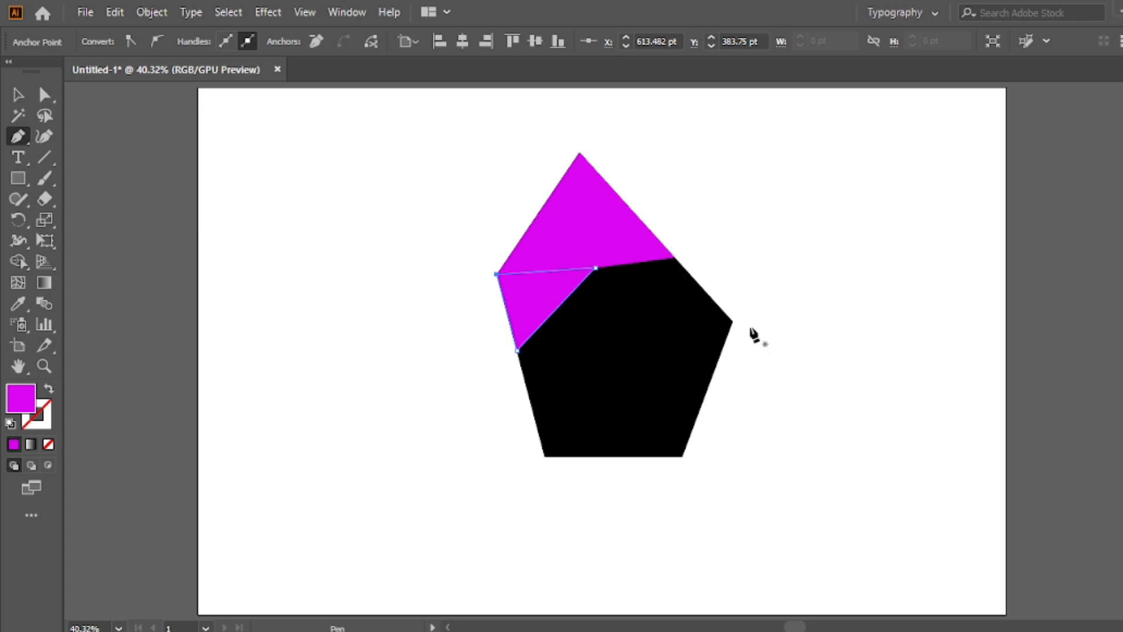
# Step: Draw a magenta triangle between the pentagon's right corner, the shared interior point and the existing point on the upper-right edge
pyautogui.click(733, 321)
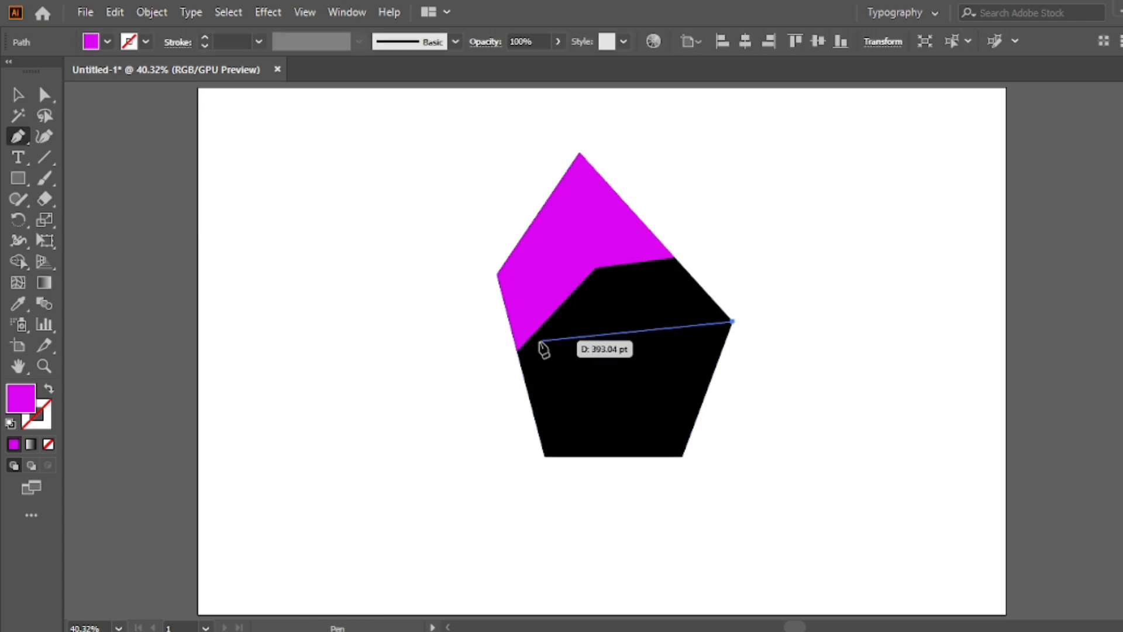
pyautogui.click(595, 268)
pyautogui.click(674, 257)
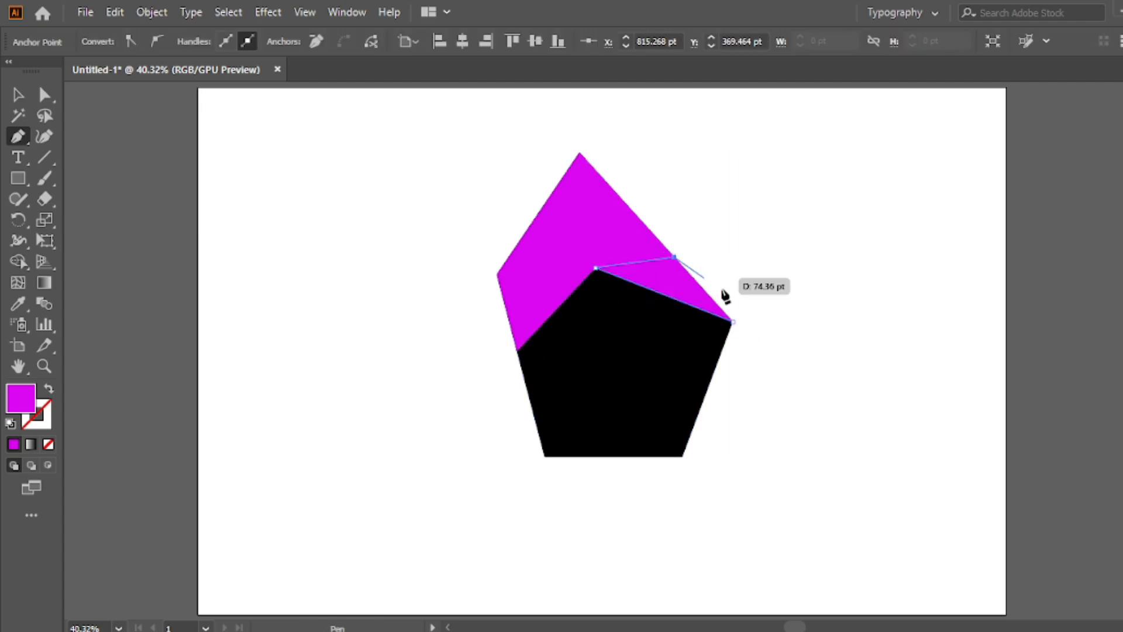
pyautogui.click(733, 321)
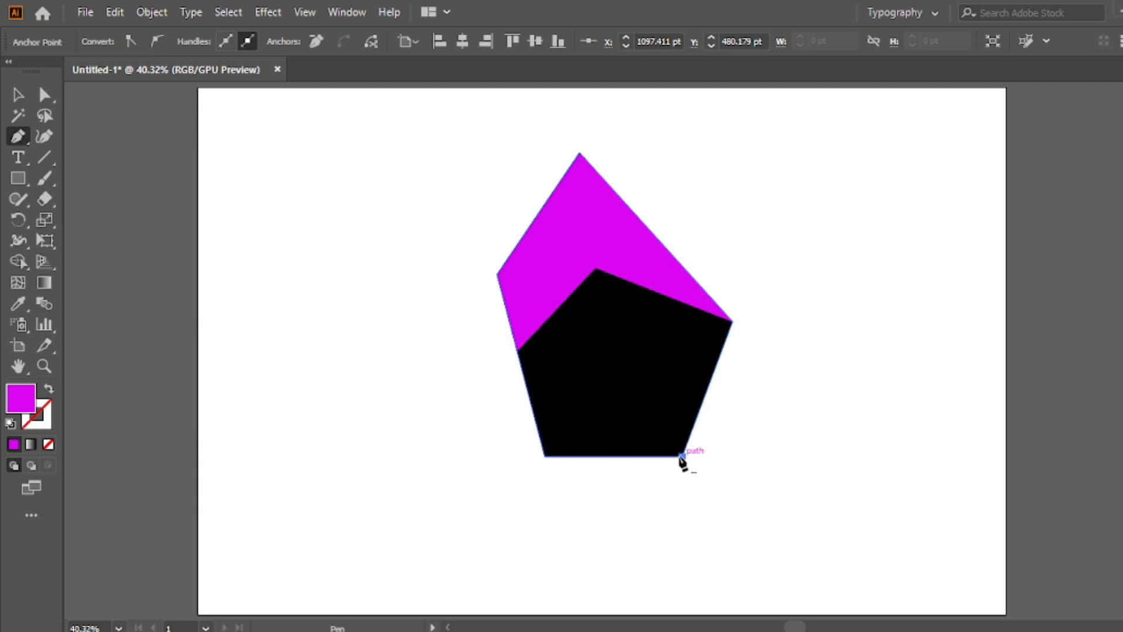
# Step: Draw a closed magenta triangle between the pentagon's two bottom corners and an interior point in the lower middle
pyautogui.click(682, 456)
pyautogui.click(580, 391)
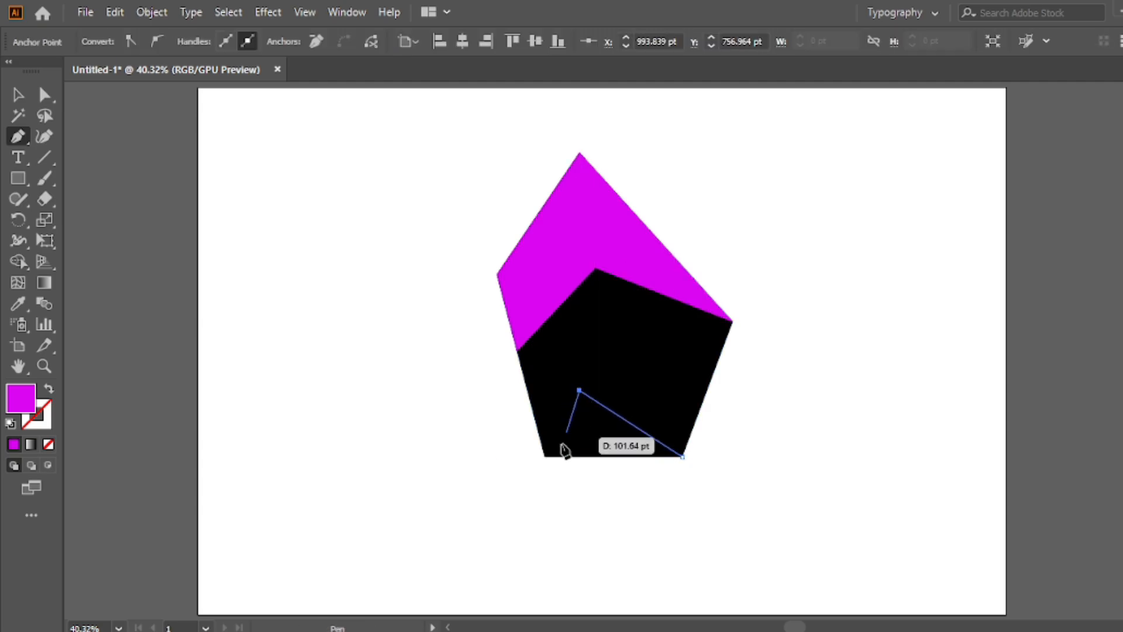
pyautogui.click(546, 455)
pyautogui.click(682, 456)
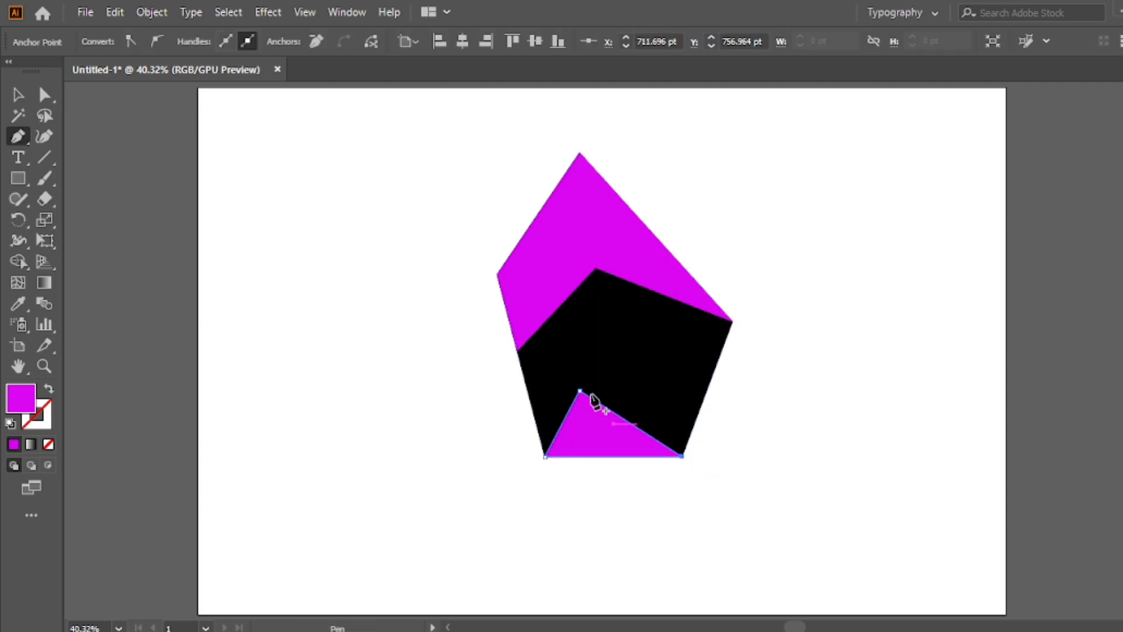
# Step: Draw a magenta triangle between the existing point on the lower-left edge, the lower interior point and the bottom-left corner
pyautogui.click(517, 351)
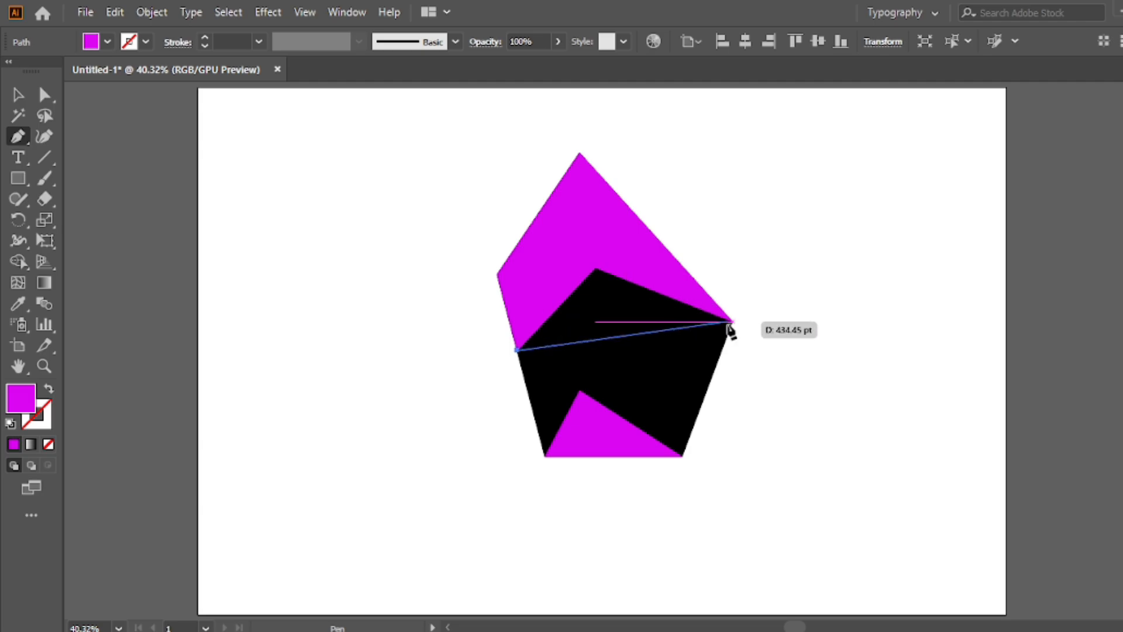
pyautogui.click(580, 390)
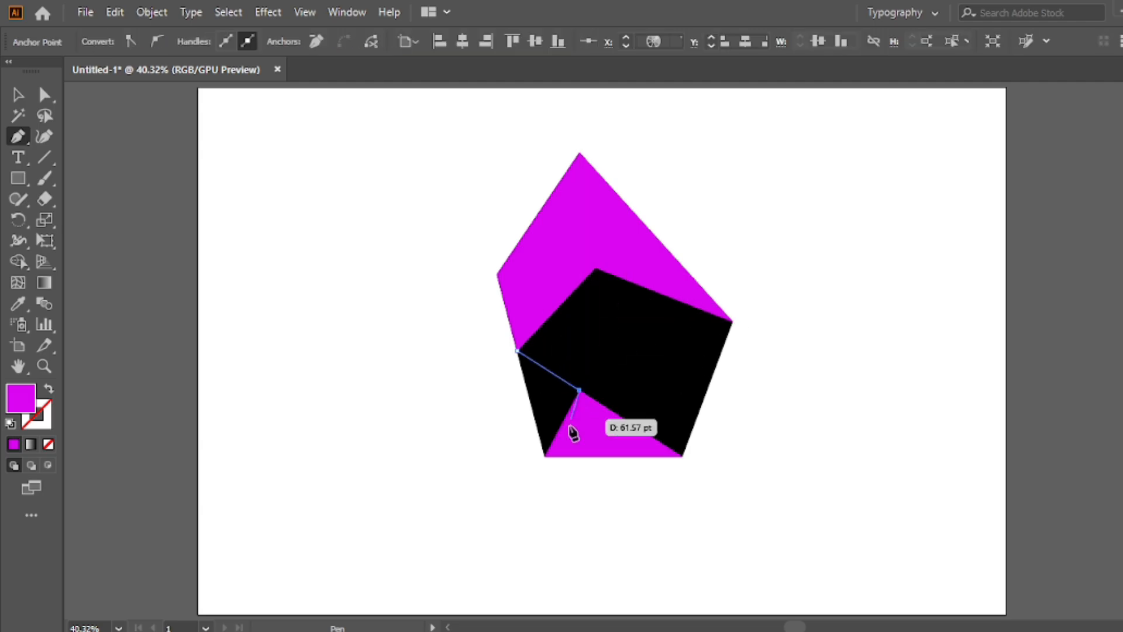
pyautogui.click(545, 456)
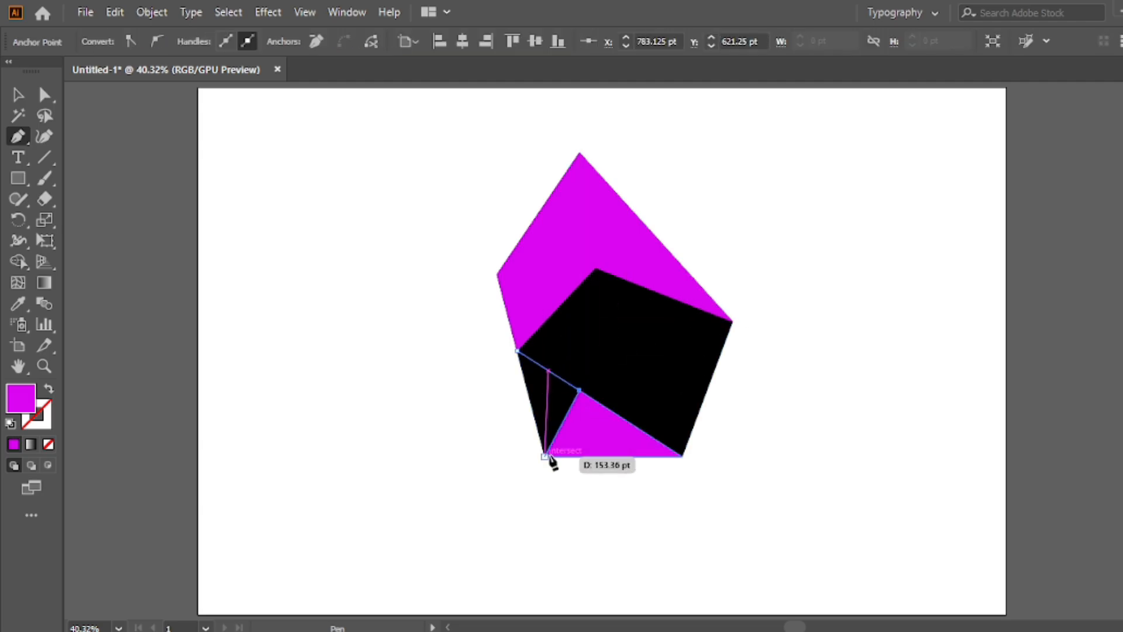
pyautogui.click(518, 351)
# Step: Draw a magenta triangle between the bottom-right corner, a point midway up the lower-right edge and the lower interior point
pyautogui.click(682, 456)
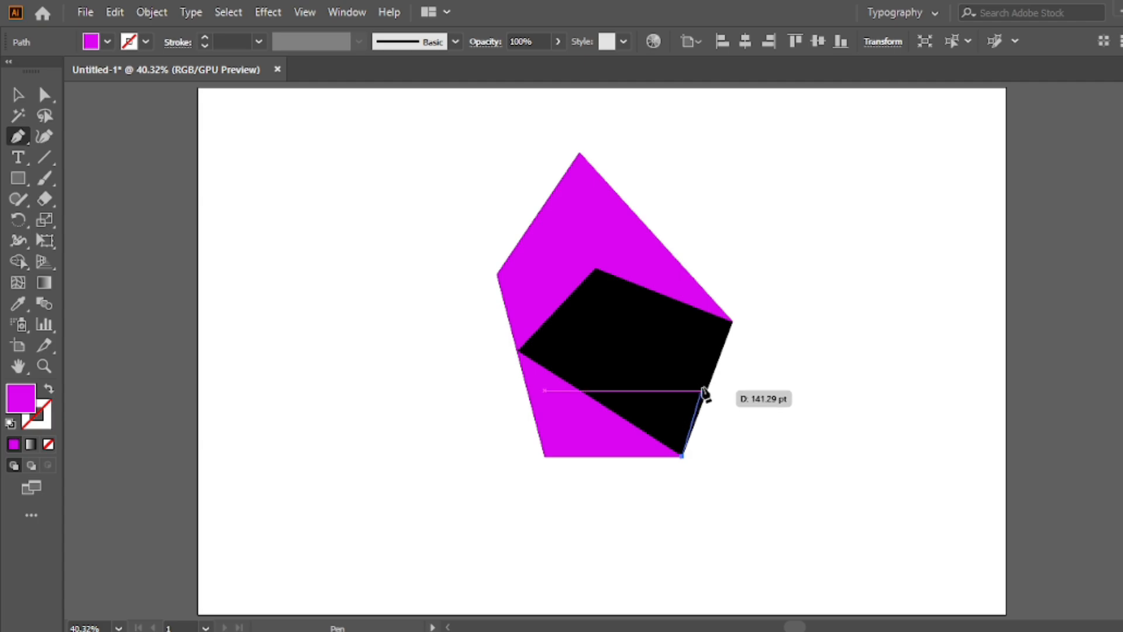
pyautogui.click(708, 388)
pyautogui.click(580, 391)
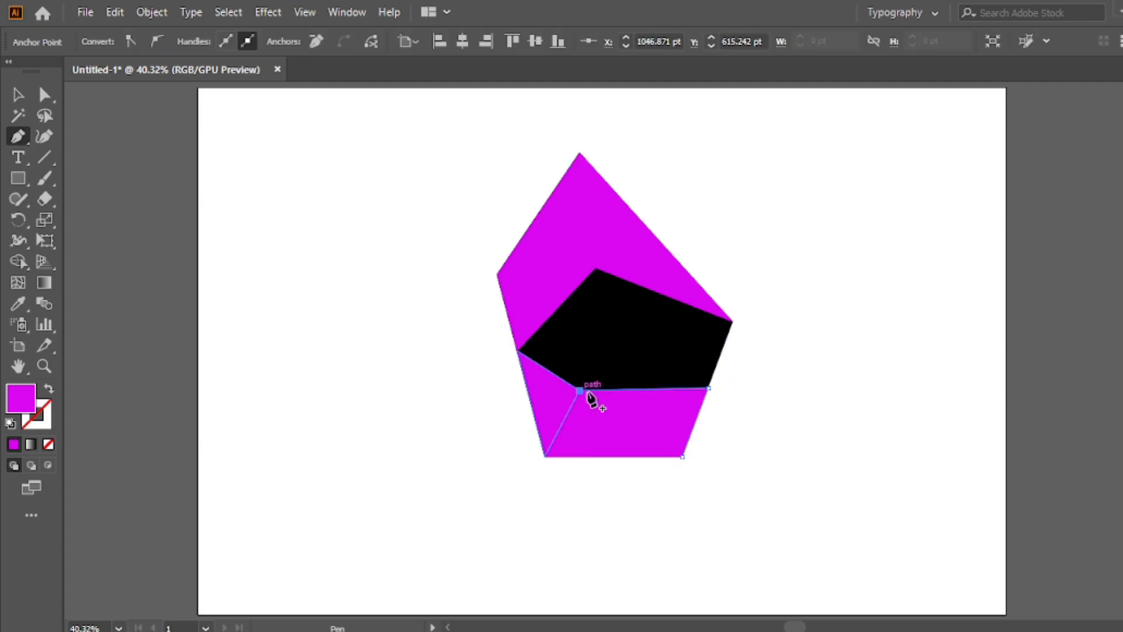
pyautogui.click(682, 455)
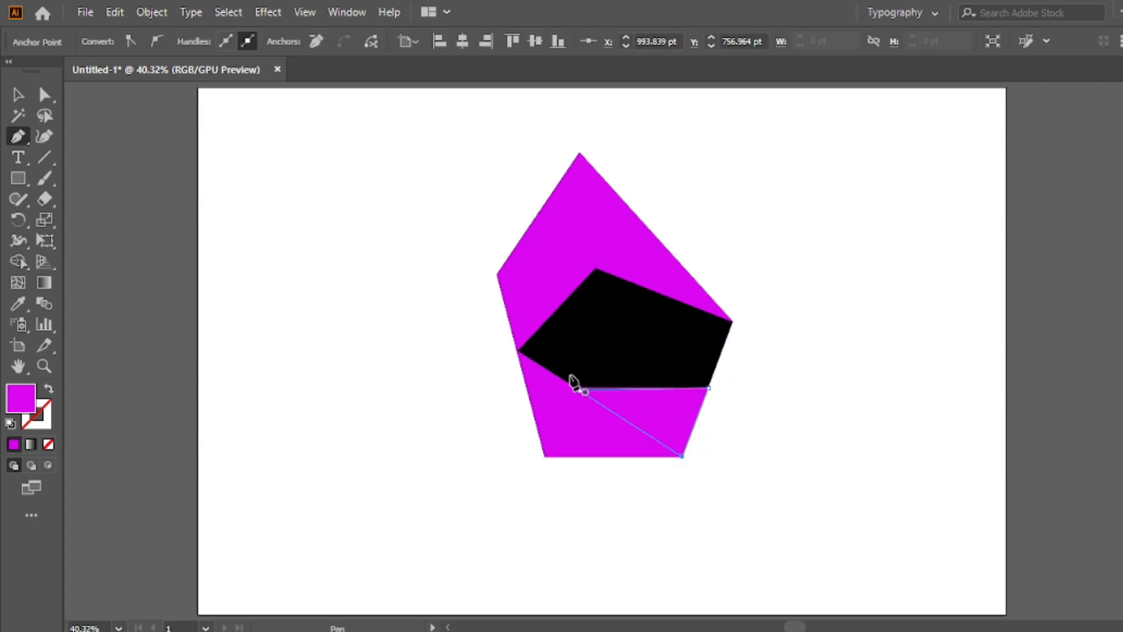
# Step: Draw a magenta triangle between the lower-left edge point, a new interior point right of centre and the lower interior point
pyautogui.click(517, 351)
pyautogui.click(731, 320)
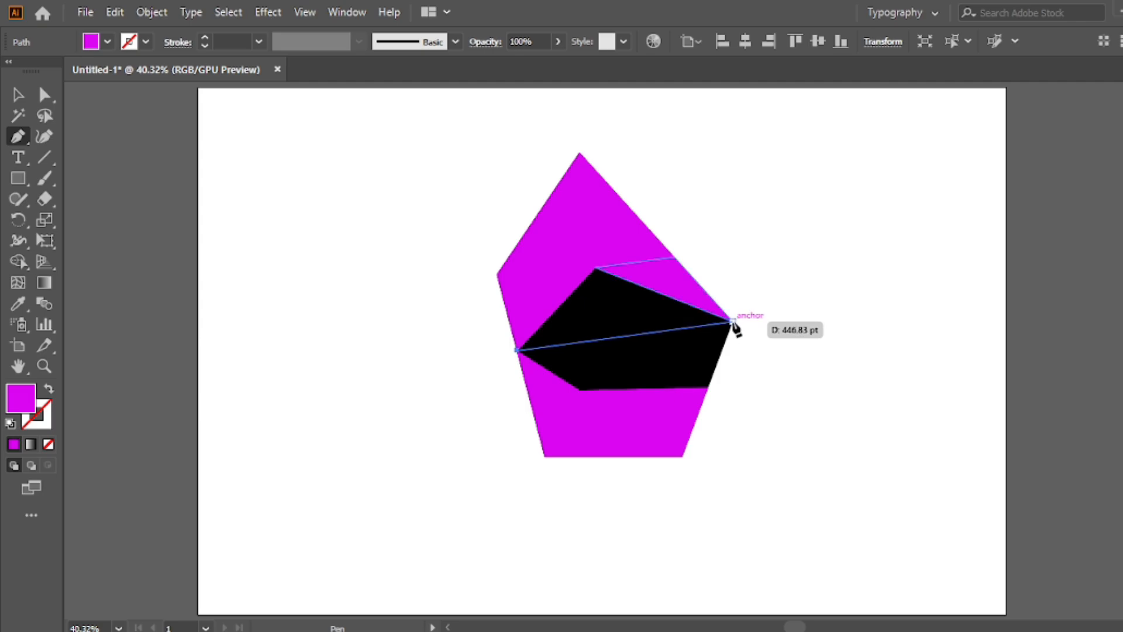
pyautogui.click(639, 335)
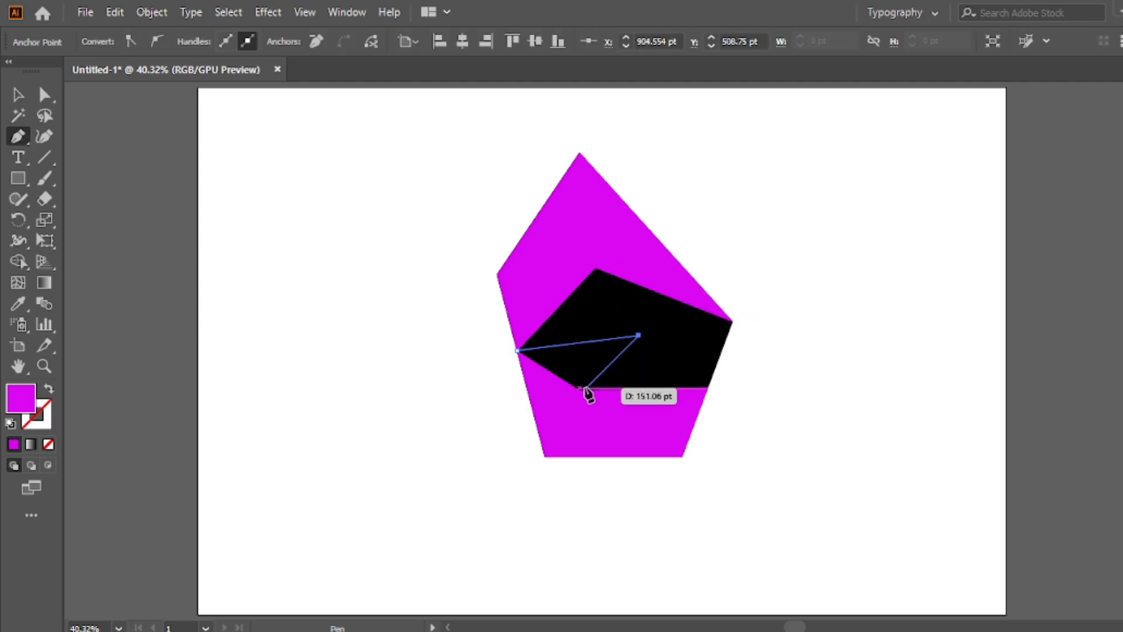
pyautogui.click(580, 390)
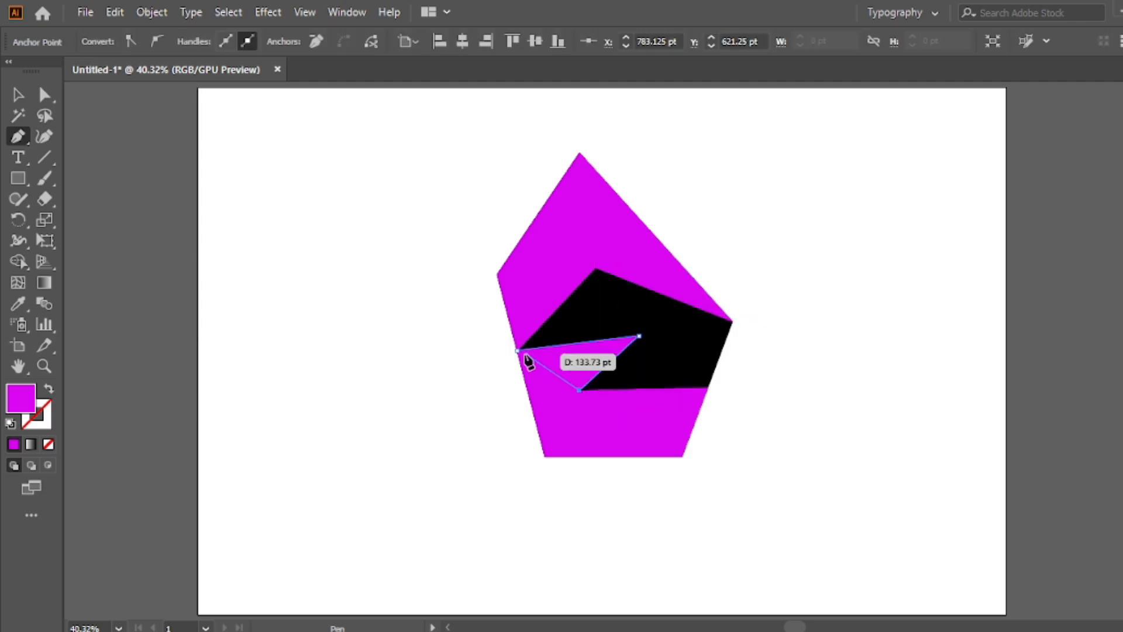
# Step: Draw a magenta triangle between the upper interior point, the central interior point and the lower-left edge point
pyautogui.click(596, 268)
pyautogui.click(638, 335)
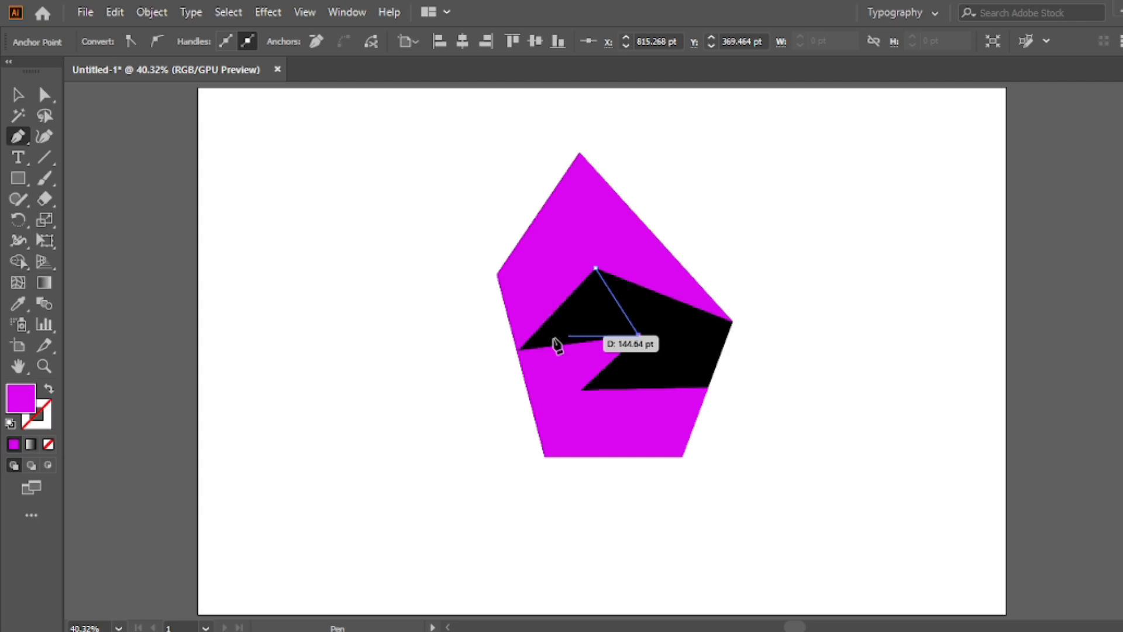
pyautogui.click(519, 351)
pyautogui.click(595, 268)
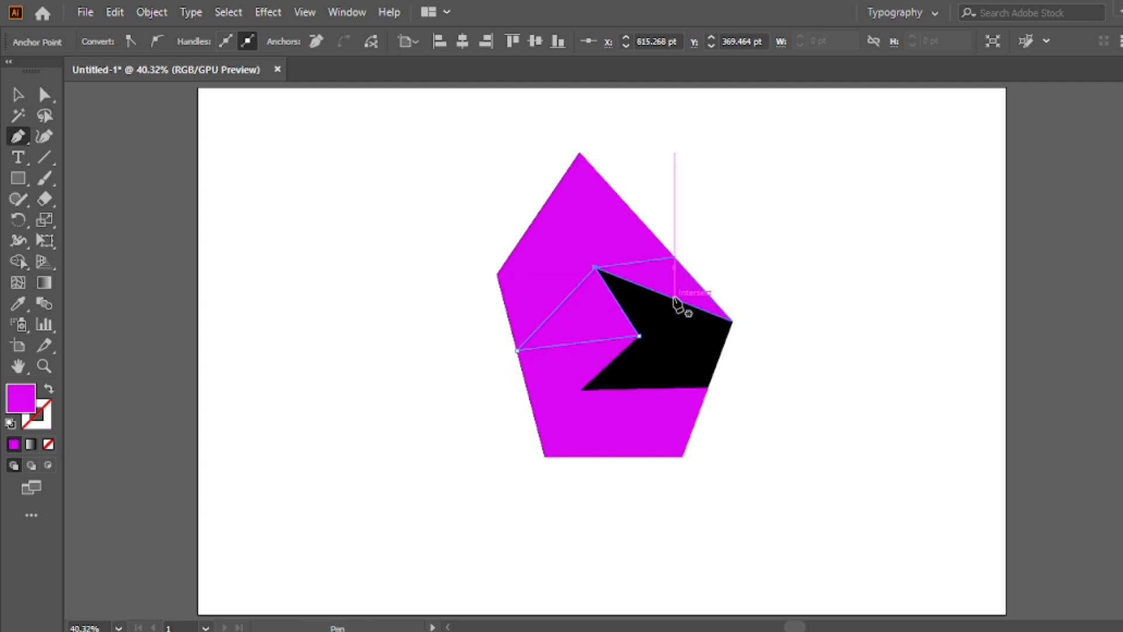
# Step: Draw a magenta triangle between the pentagon's right corner, the lower-right edge point and the central interior point
pyautogui.click(732, 321)
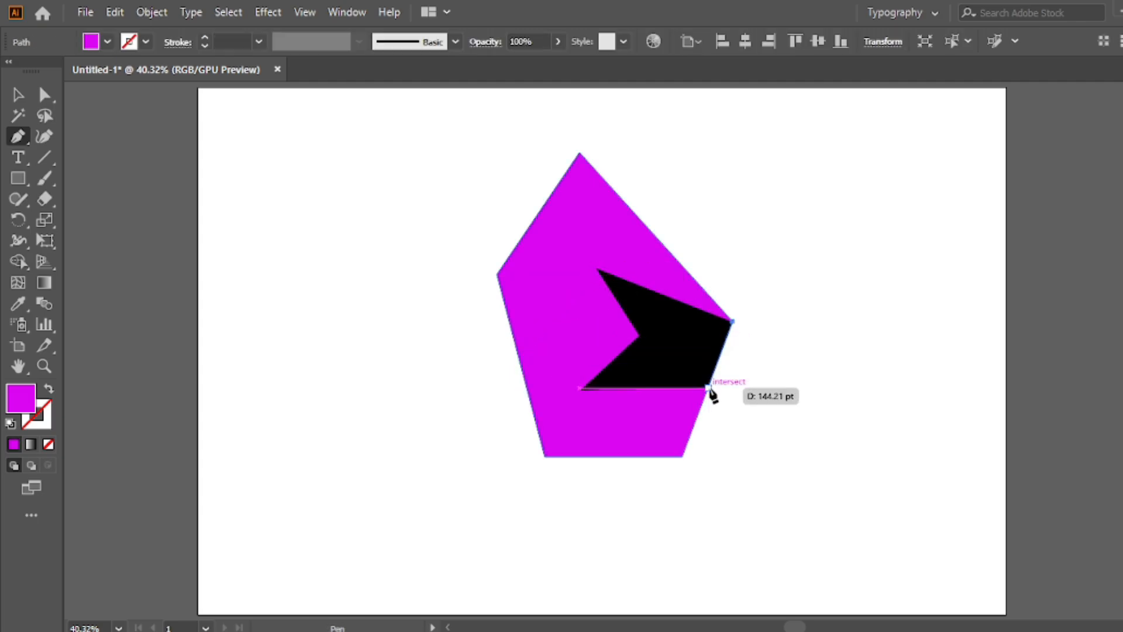
pyautogui.click(708, 387)
pyautogui.click(638, 335)
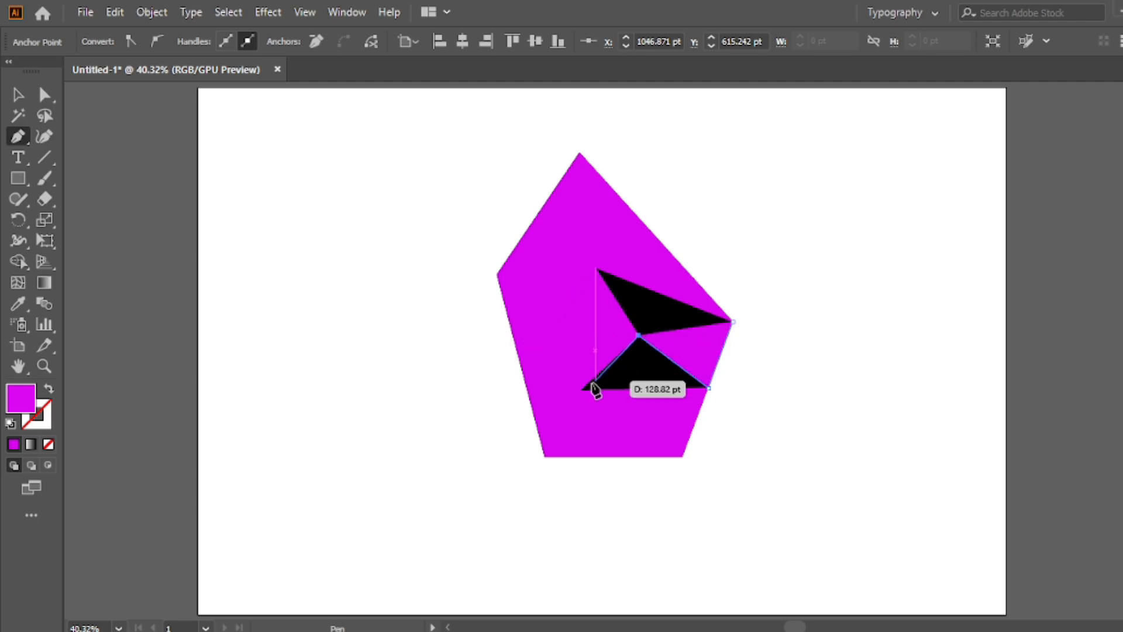
pyautogui.click(732, 322)
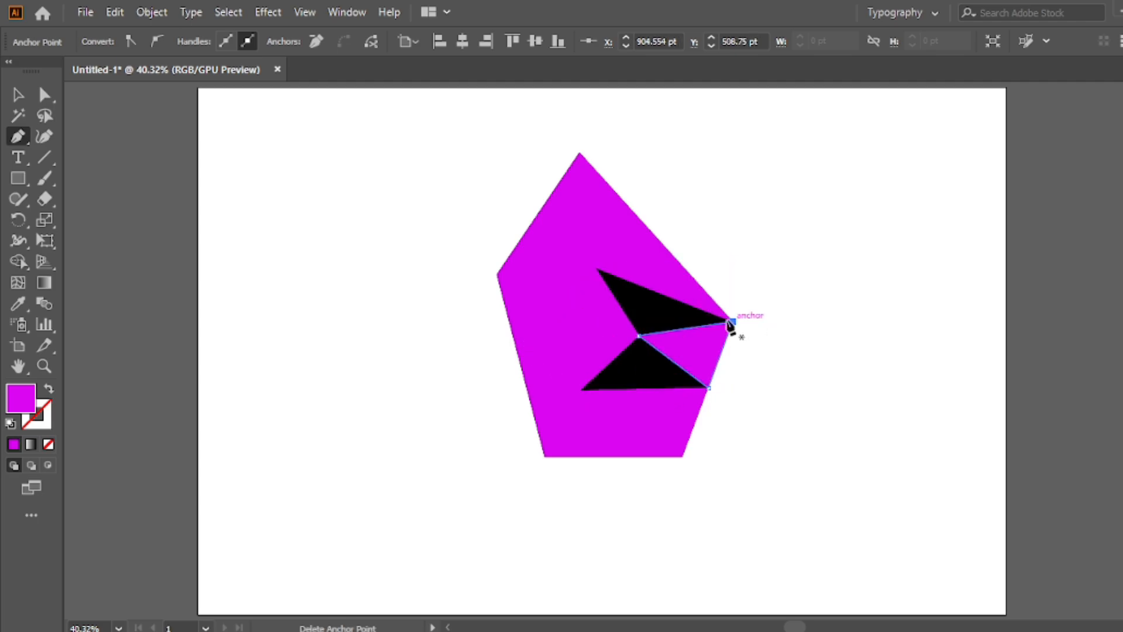
# Step: Draw a magenta triangle between the lower interior point, the central interior point and the lower-right edge point
pyautogui.click(580, 389)
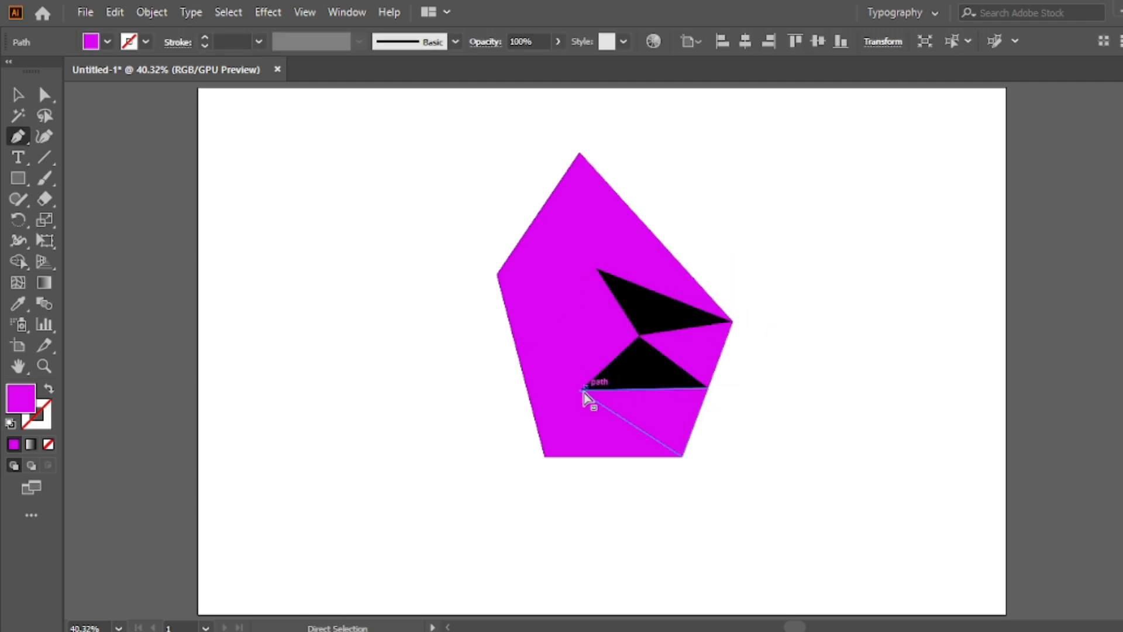
pyautogui.click(638, 335)
pyautogui.hotkey('ctrl', 'z')
pyautogui.click(638, 335)
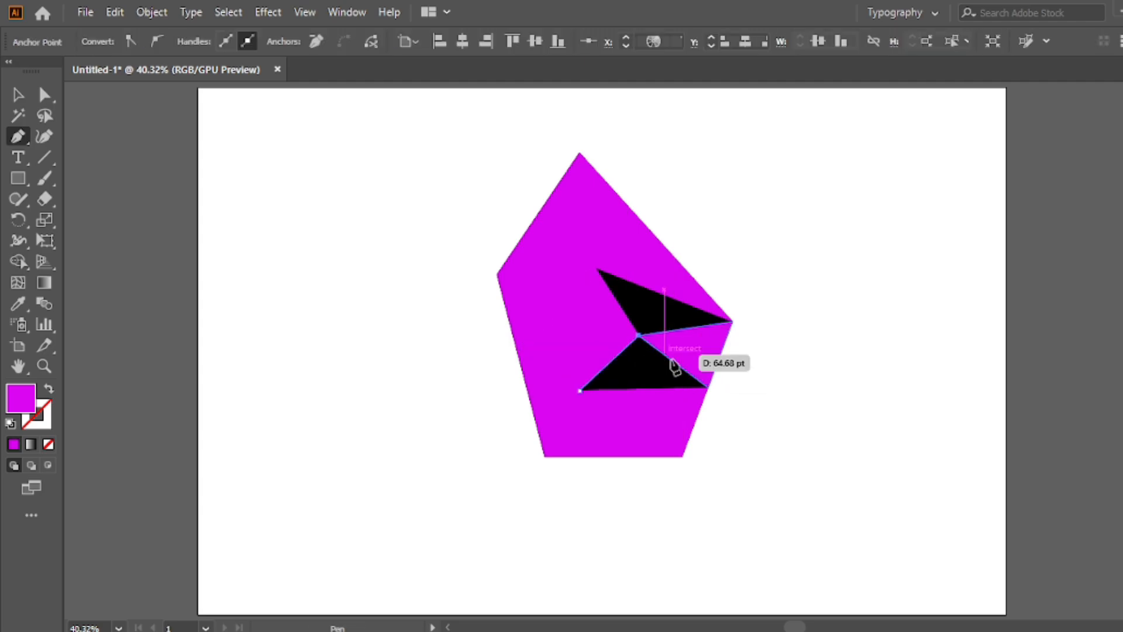
pyautogui.click(708, 387)
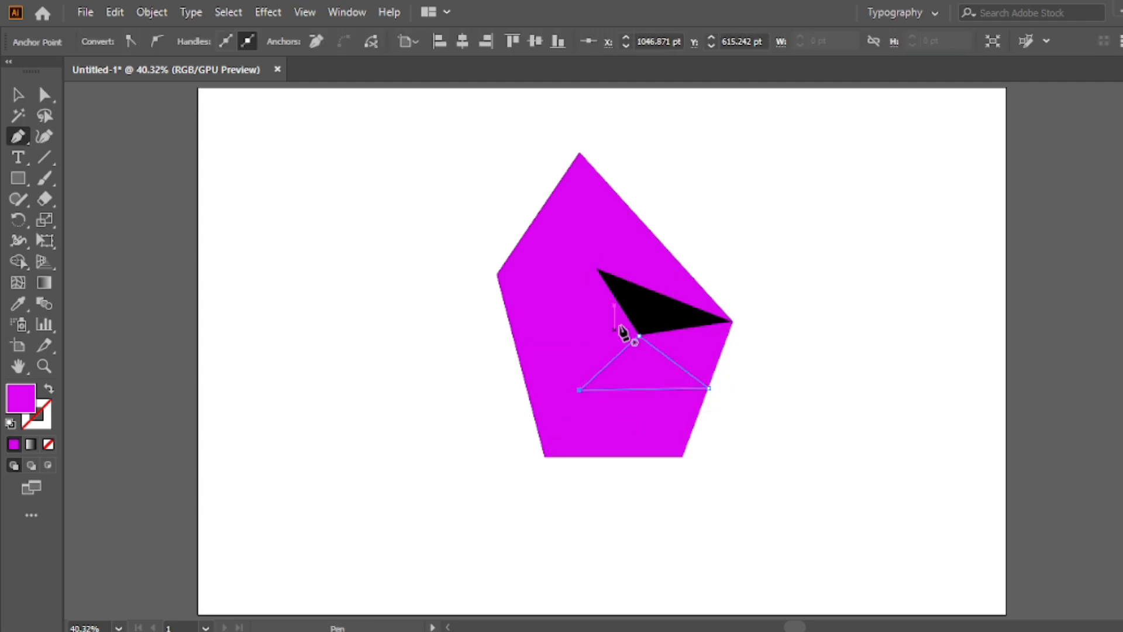
# Step: Fill the last black gap with a magenta triangle between the upper interior point, right corner and central interior point, and deselect it
pyautogui.click(596, 268)
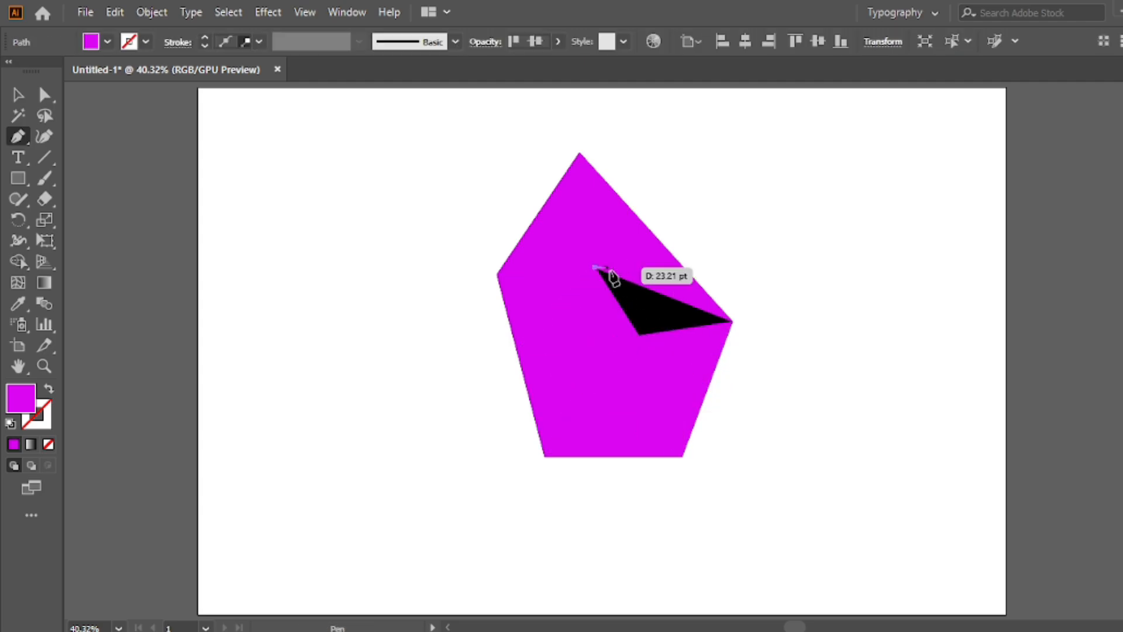
pyautogui.click(731, 320)
pyautogui.click(639, 335)
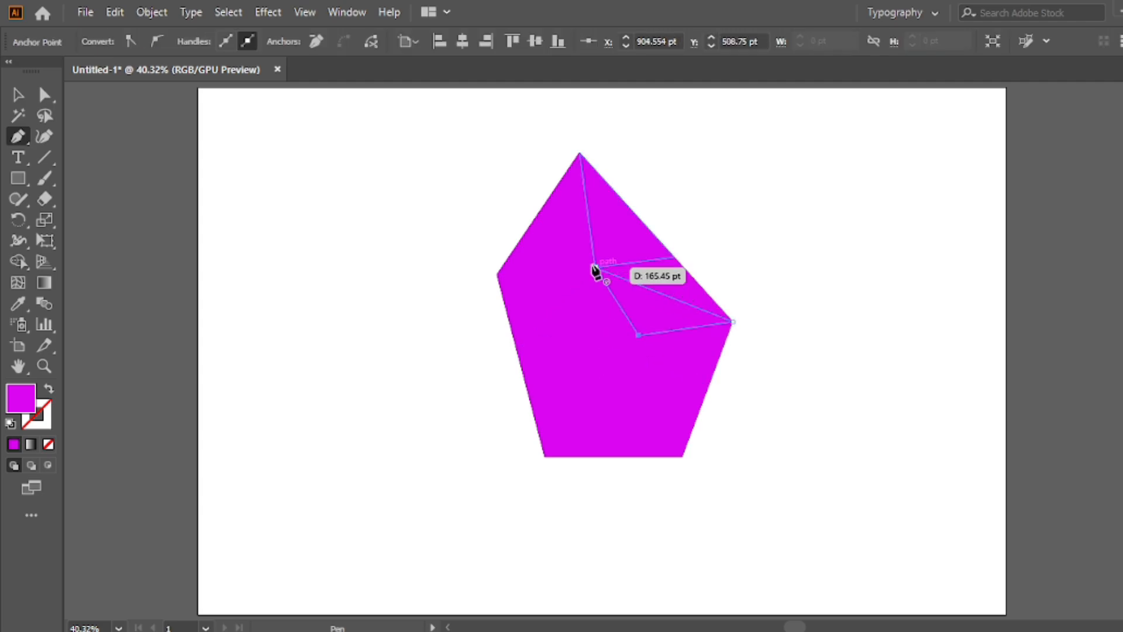
pyautogui.press('v')
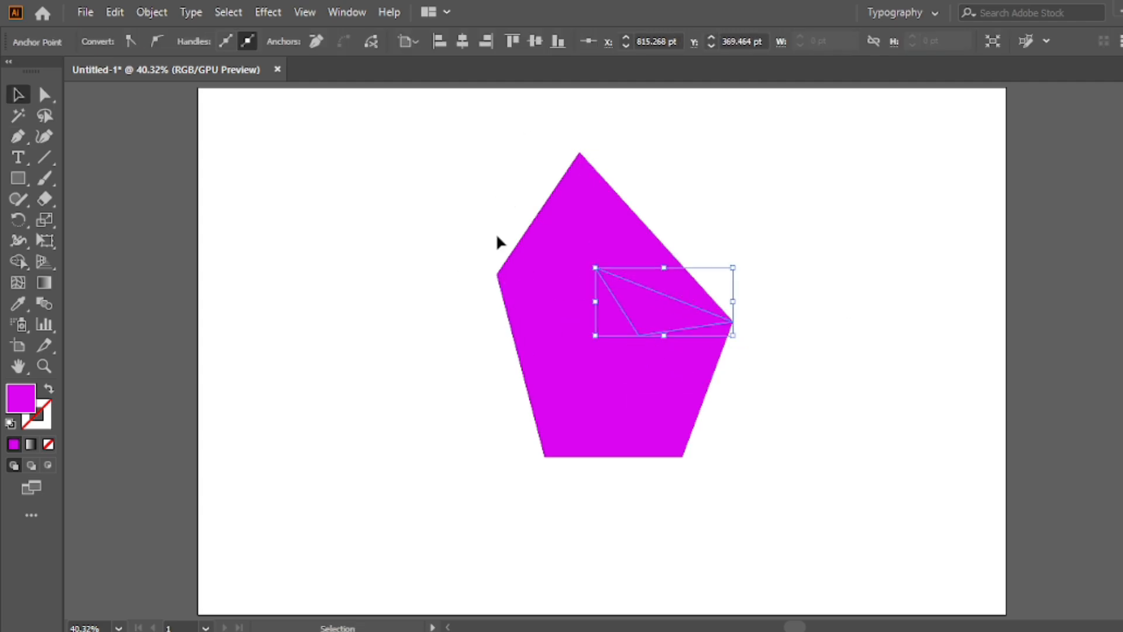
pyautogui.click(451, 144)
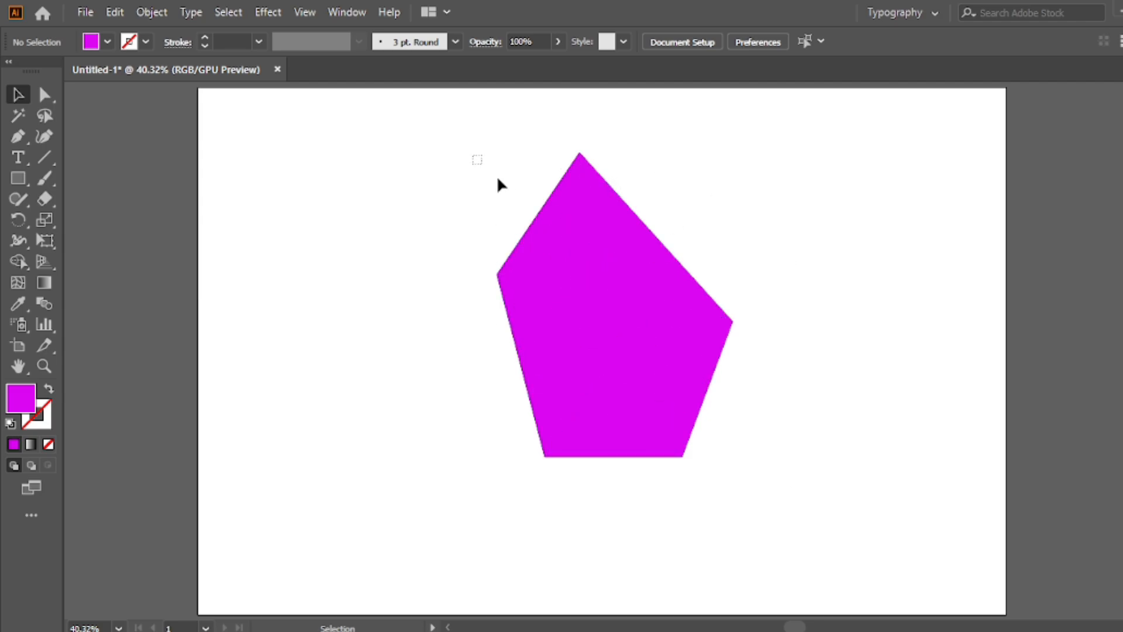
# Step: Fill all the facets with the White, Black gradient and change its type to radial
pyautogui.moveTo(730, 487); pyautogui.dragTo(730, 488)
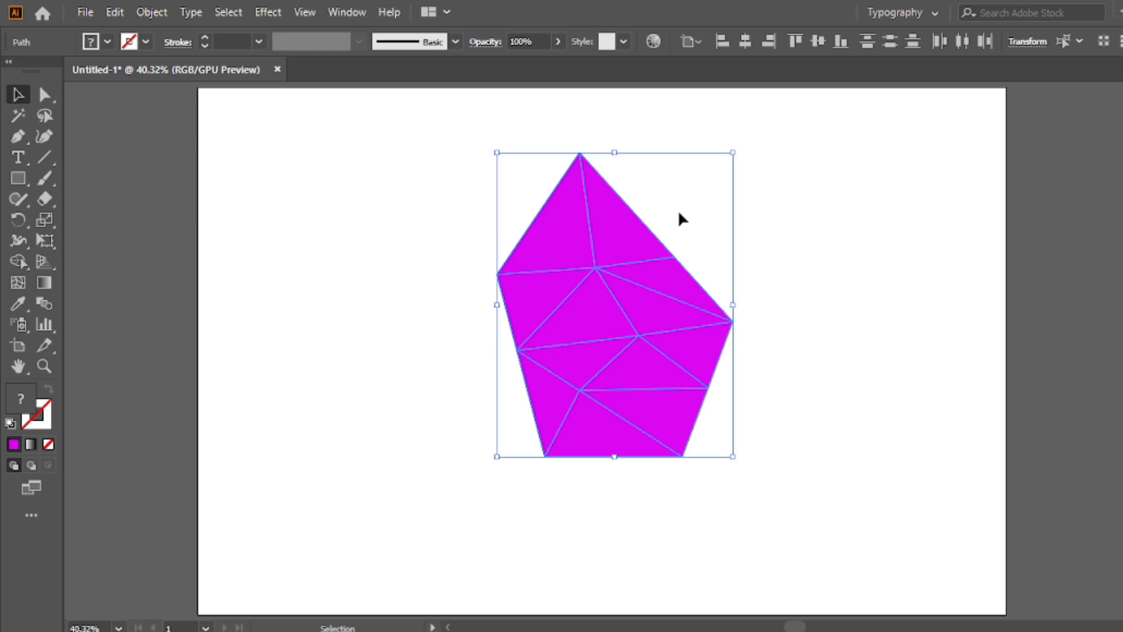
pyautogui.hotkey('ctrl', 'F9')
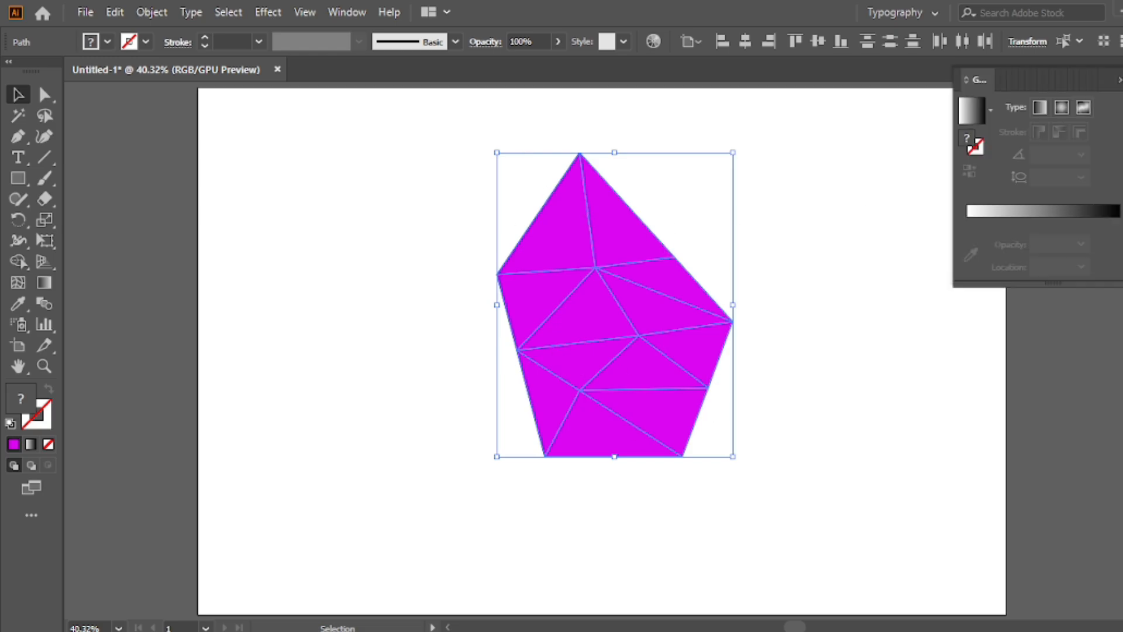
pyautogui.moveTo(981, 79); pyautogui.dragTo(918, 113)
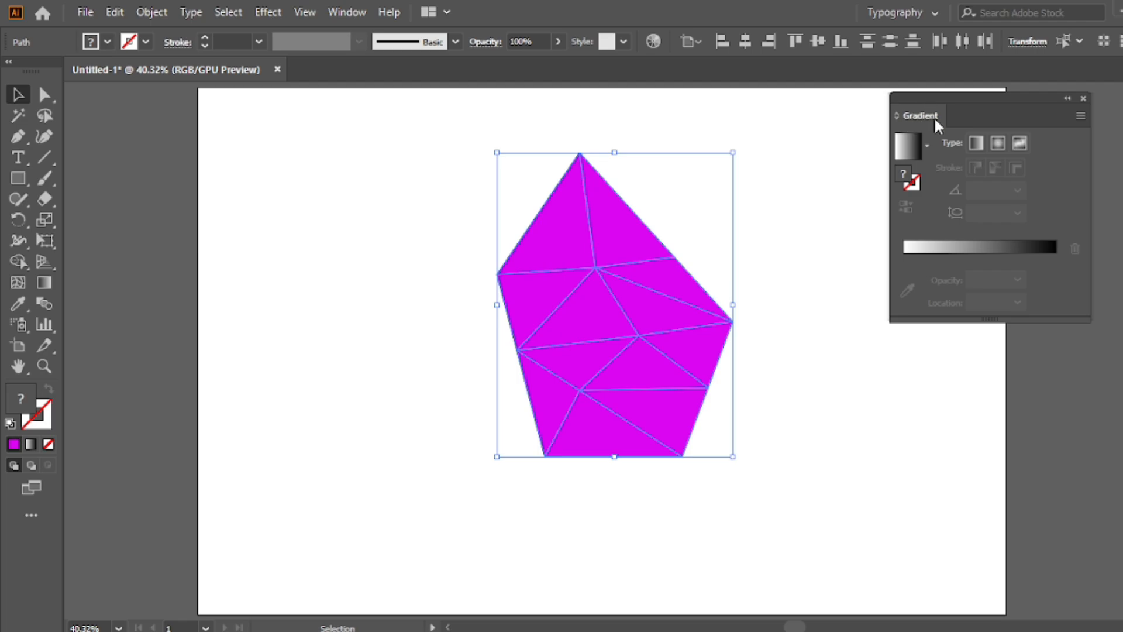
pyautogui.click(926, 145)
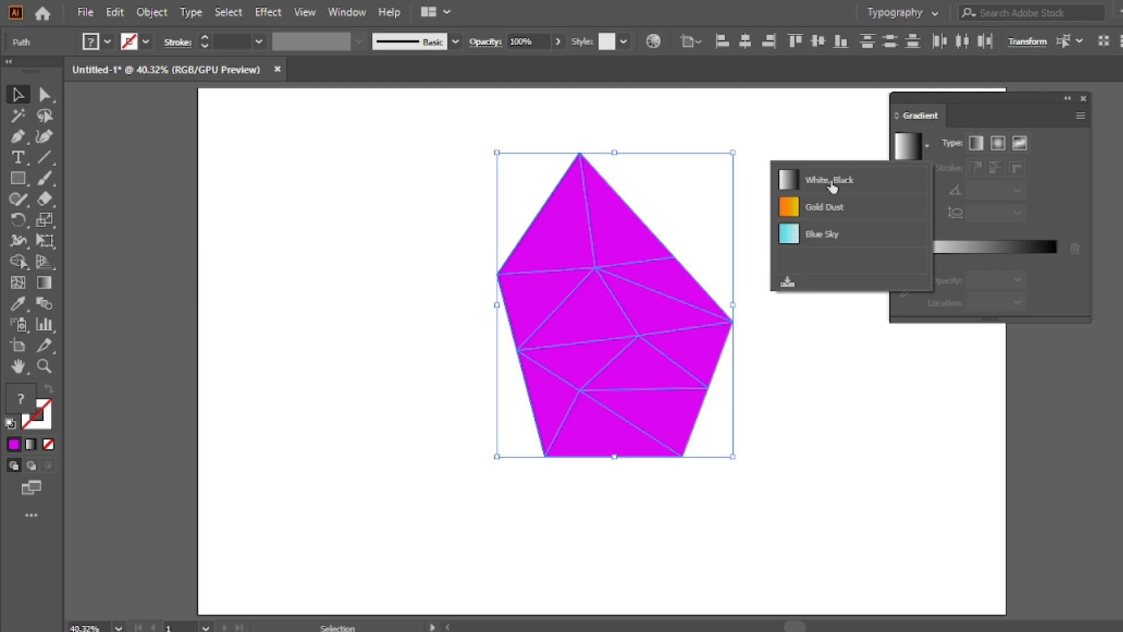
pyautogui.click(880, 189)
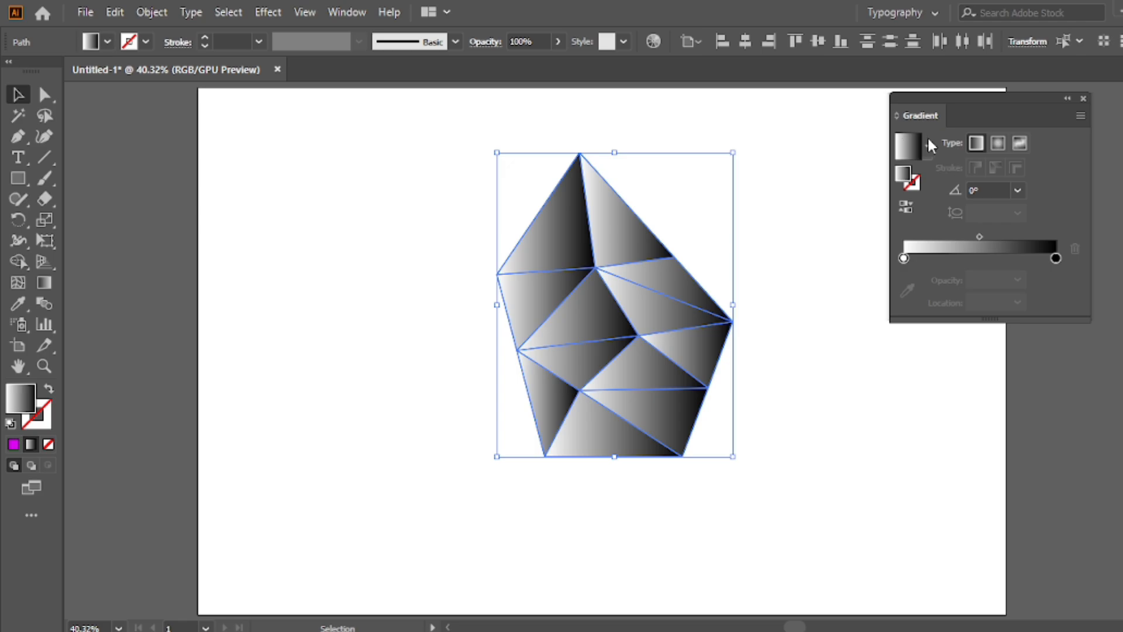
pyautogui.click(997, 144)
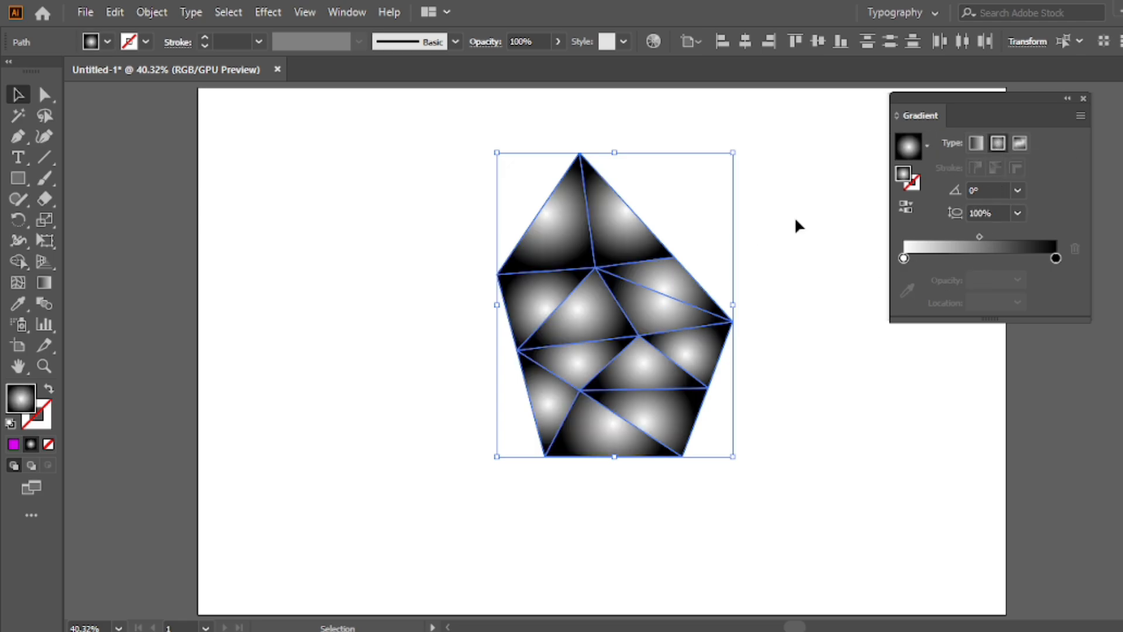
pyautogui.click(794, 178)
pyautogui.moveTo(898, 108); pyautogui.dragTo(932, 108)
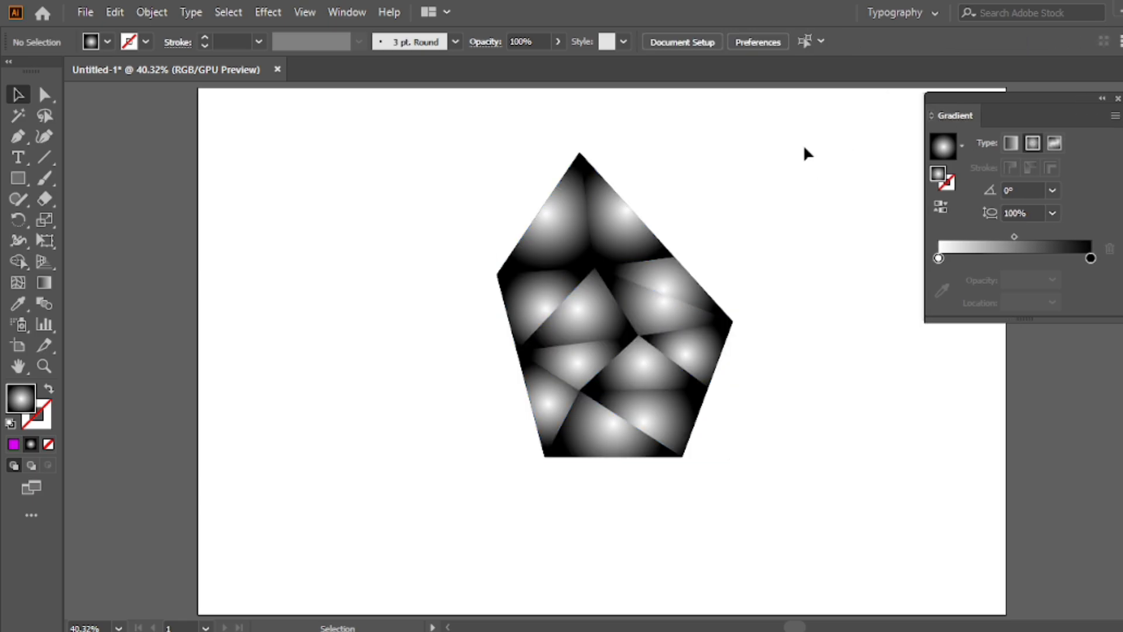
# Step: Redraw the top-right facet's radial gradient from its inner edge outward past the upper-right side at about 22°
pyautogui.click(616, 240)
pyautogui.hotkey('ctrl', 'shift', 'a')
pyautogui.click(616, 224)
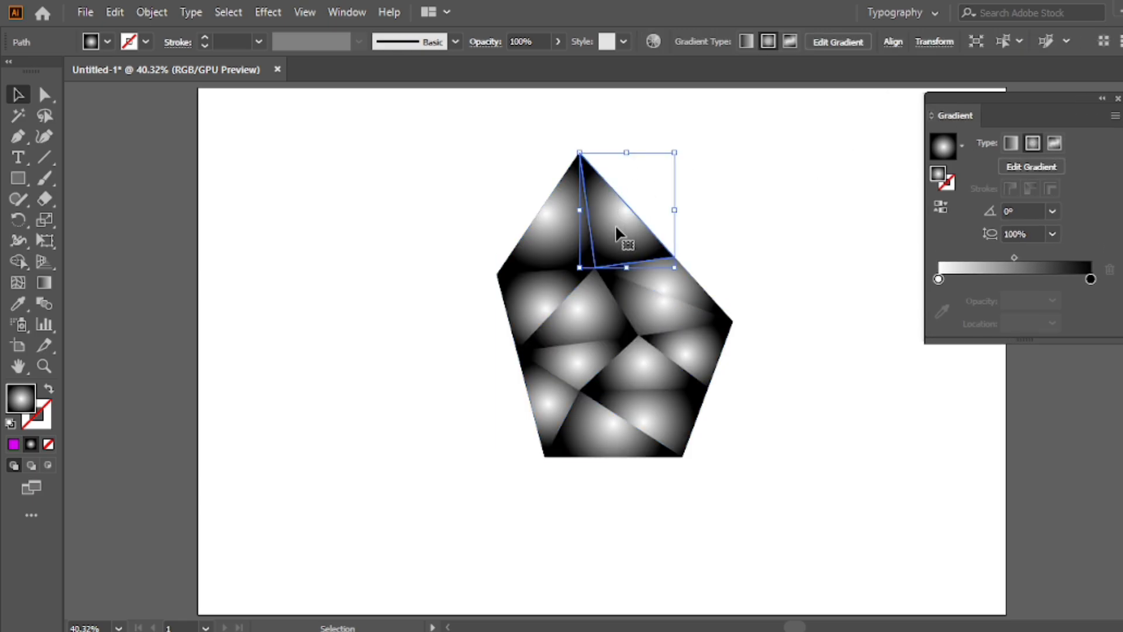
pyautogui.click(45, 282)
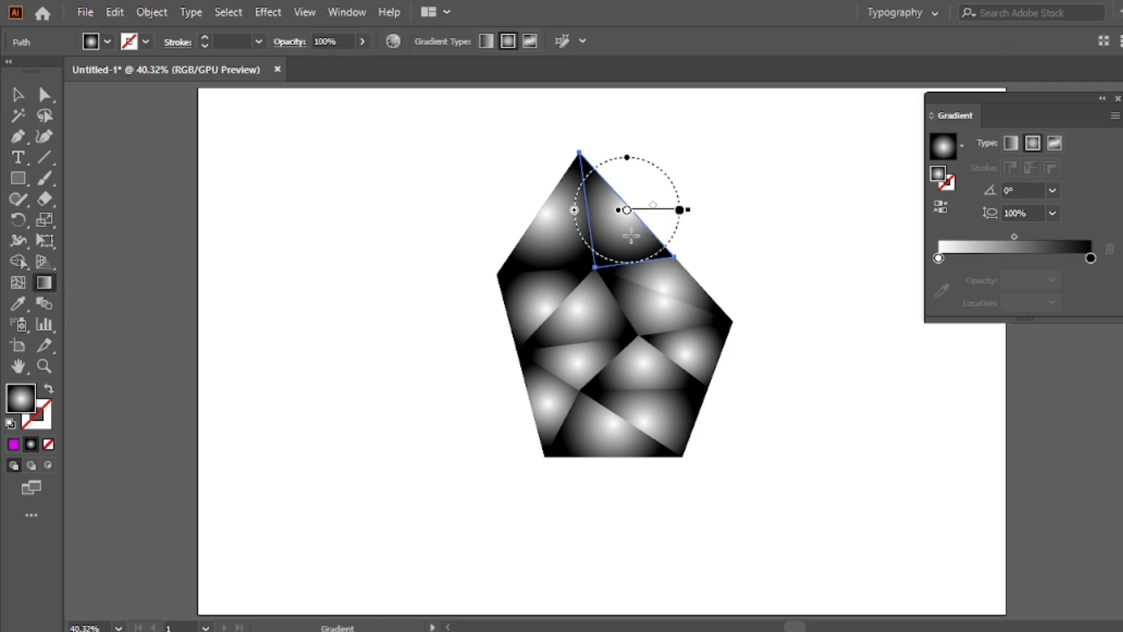
pyautogui.moveTo(596, 233); pyautogui.dragTo(784, 158)
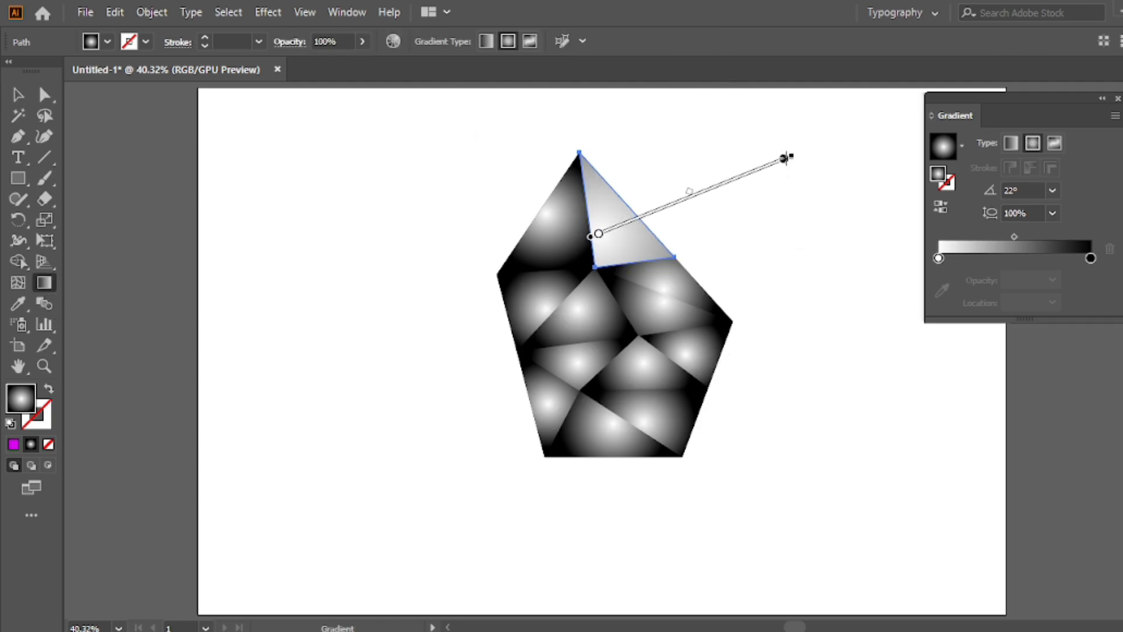
# Step: Redraw the top-left facet's radial gradient from near its inner edge outward beyond the left side at about 173.8°
pyautogui.keyDown('ctrl'); pyautogui.click(550, 248); pyautogui.keyUp('ctrl')
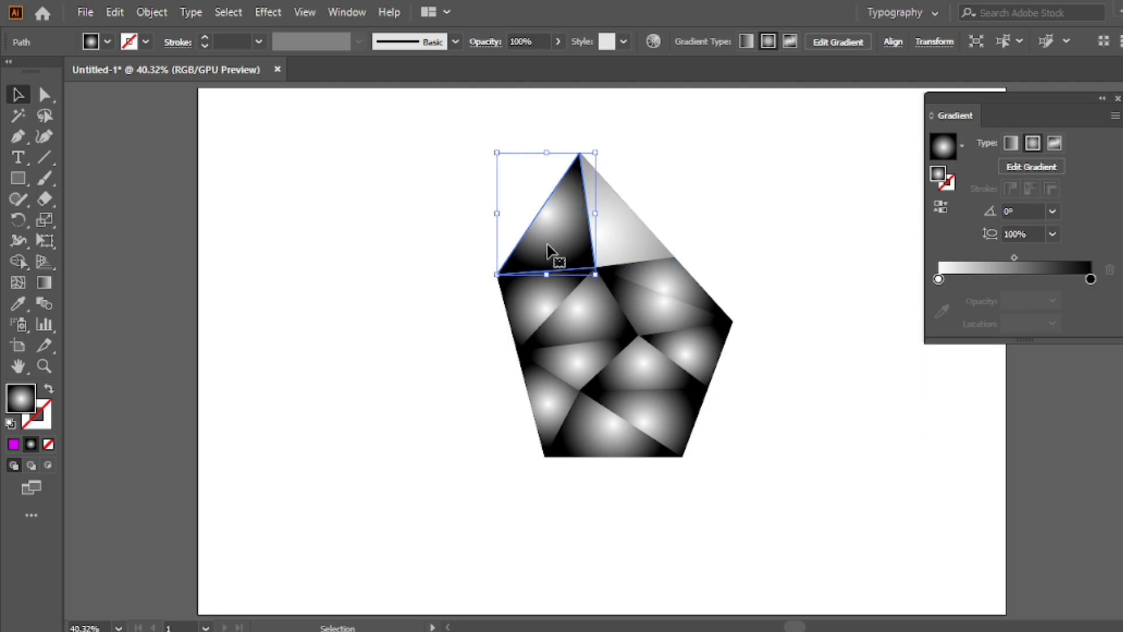
pyautogui.moveTo(571, 241); pyautogui.dragTo(441, 226)
pyautogui.click(23, 90)
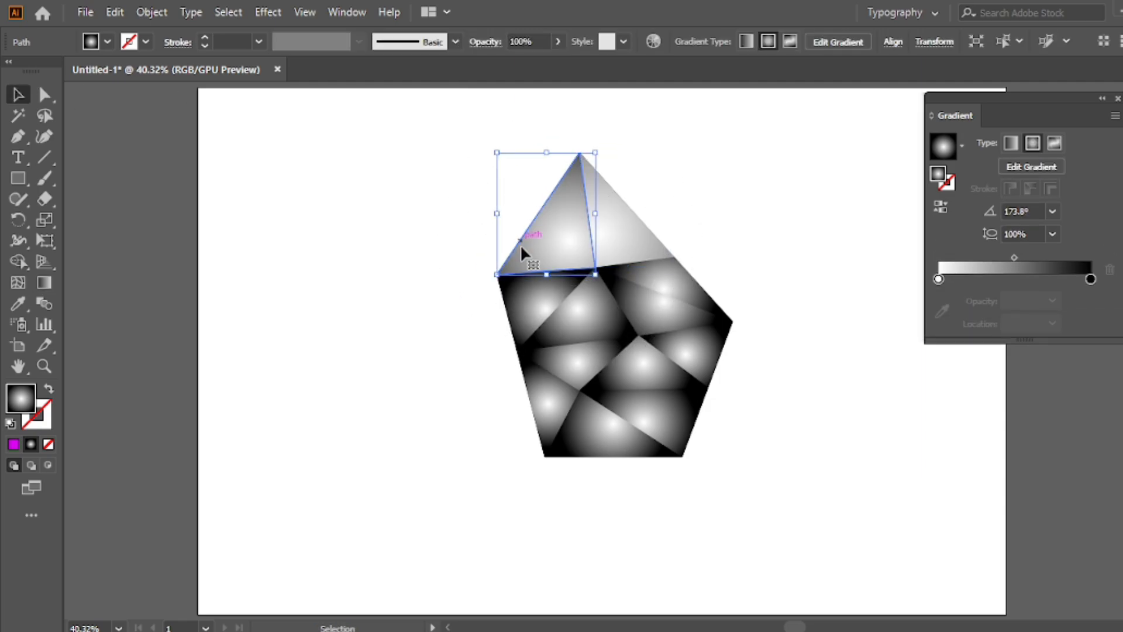
# Step: Redraw the radial gradients of the upper left-edge facet toward its upper right and of the central facet beside it at 25°
pyautogui.click(545, 297)
pyautogui.press('g')
pyautogui.moveTo(524, 318); pyautogui.dragTo(617, 248)
pyautogui.keyDown('ctrl'); pyautogui.click(582, 311); pyautogui.keyUp('ctrl')
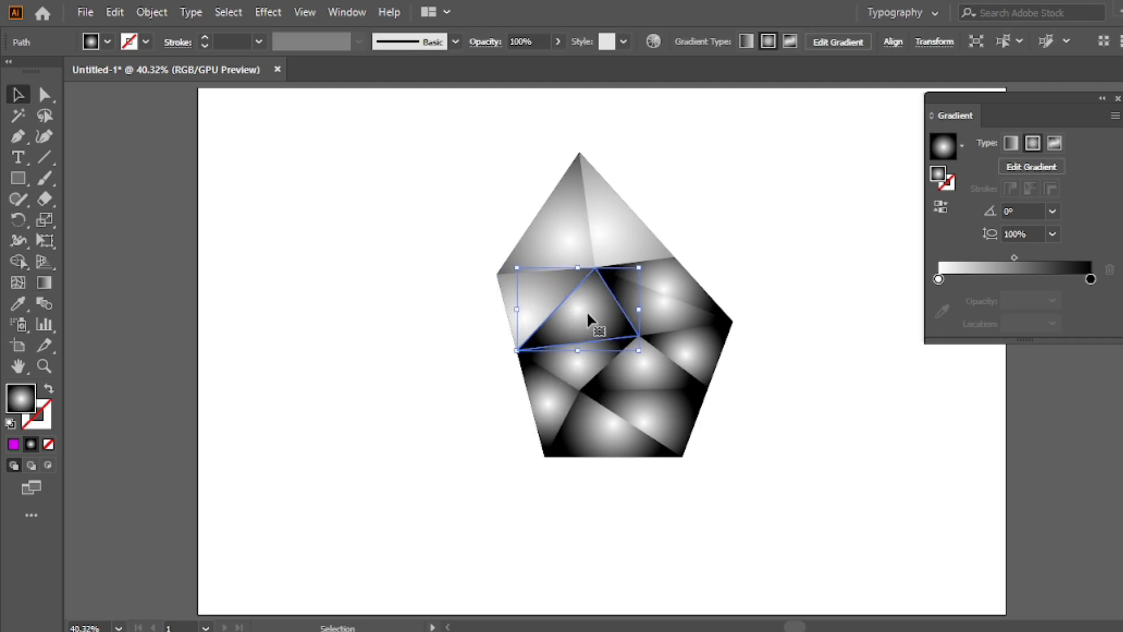
pyautogui.moveTo(564, 325); pyautogui.dragTo(652, 283)
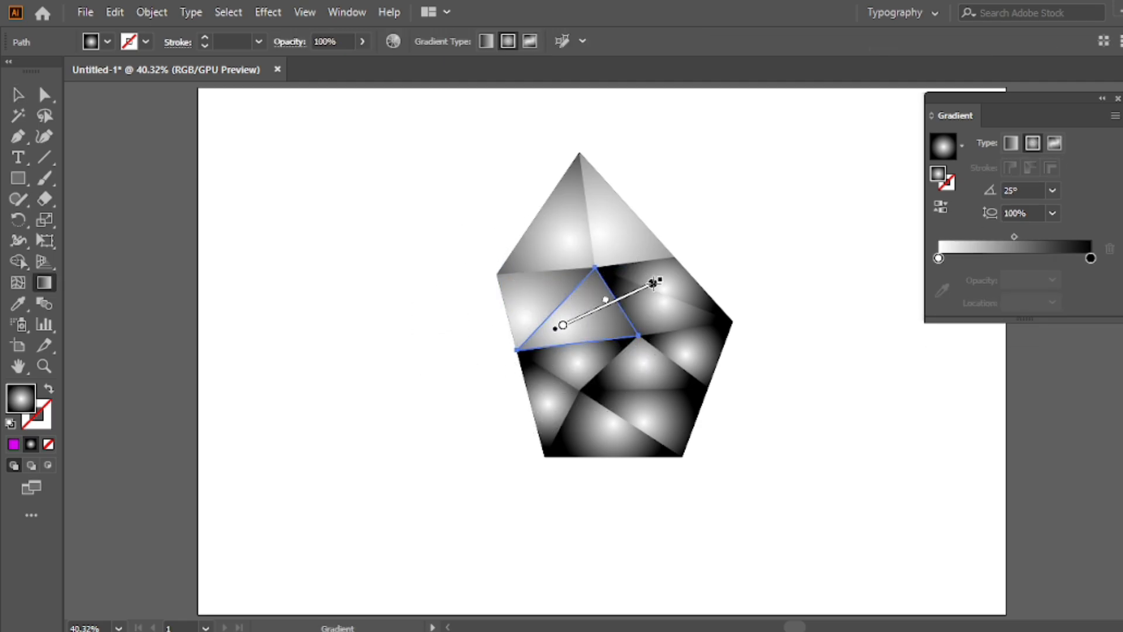
# Step: Redraw the radial gradients of the narrow facet right of the upper interior point at 145.4° and the facet above it at -108.1°
pyautogui.keyDown('ctrl'); pyautogui.click(652, 312); pyautogui.keyUp('ctrl')
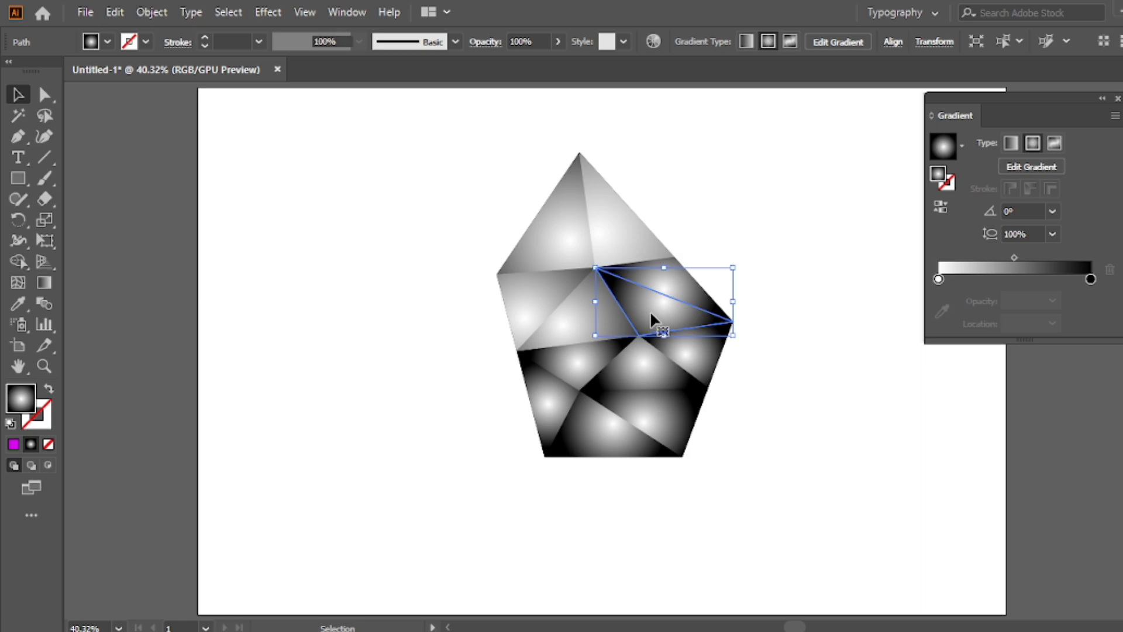
pyautogui.moveTo(655, 319); pyautogui.dragTo(562, 253)
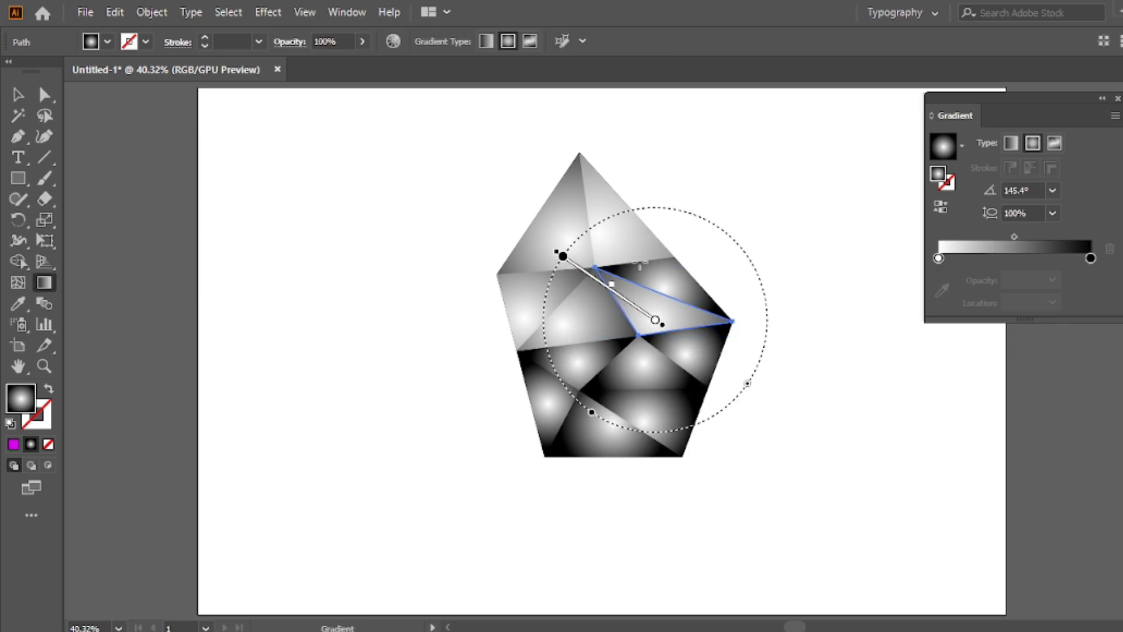
pyautogui.press('v')
pyautogui.press('g')
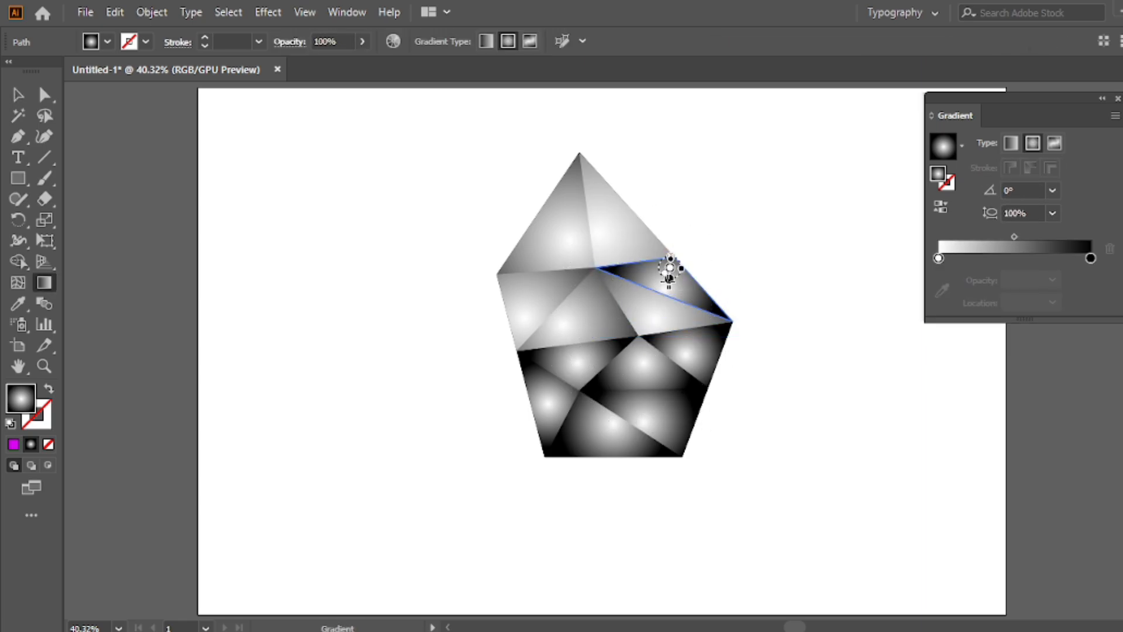
pyautogui.moveTo(670, 266); pyautogui.dragTo(636, 367)
pyautogui.press('v')
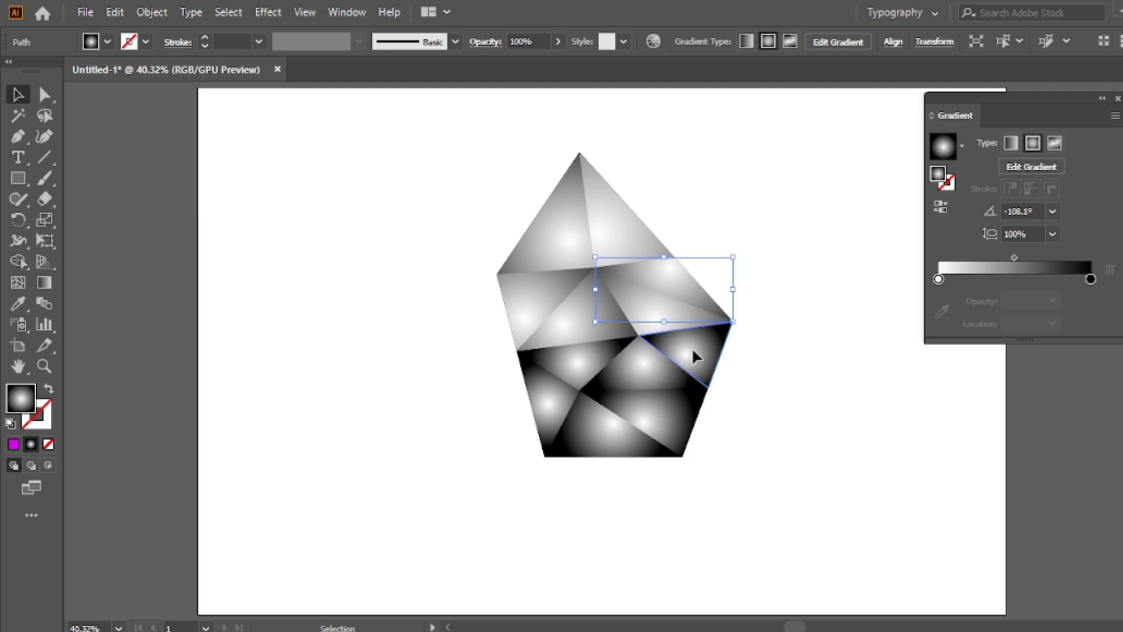
# Step: Redraw the radial gradients of the facet below the right corner at 73° and of the adjoining central facet upward past its apex
pyautogui.click(691, 351)
pyautogui.press('g')
pyautogui.moveTo(695, 369); pyautogui.dragTo(730, 259)
pyautogui.press('v')
pyautogui.click(625, 369)
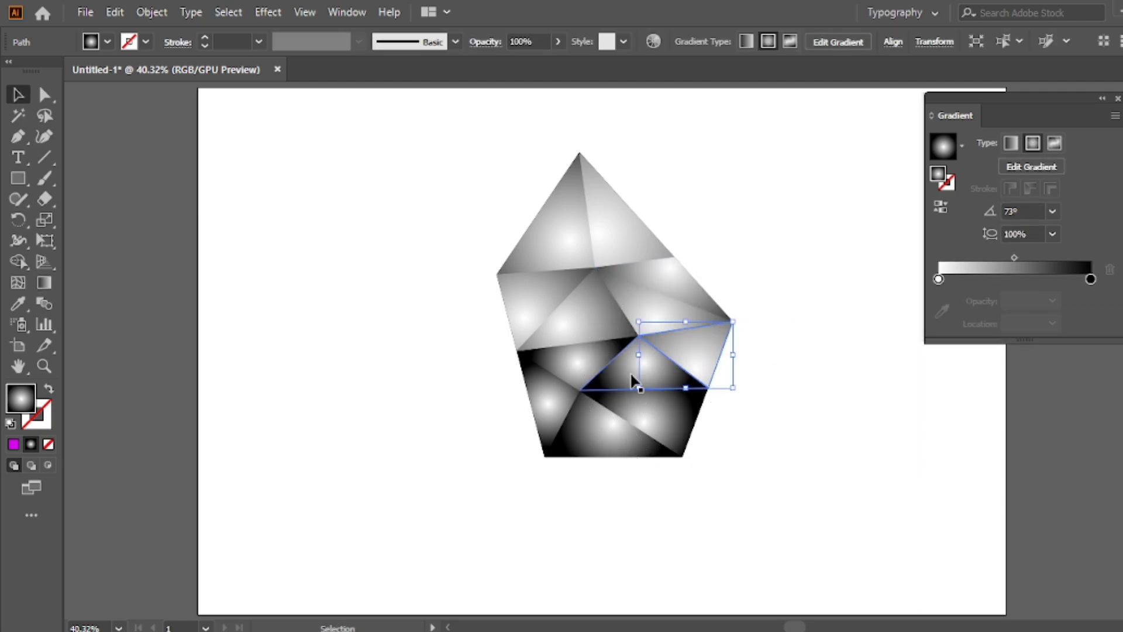
pyautogui.press('g')
pyautogui.moveTo(635, 375); pyautogui.dragTo(652, 260)
pyautogui.press('v')
# Step: Redraw the radial gradients of the lower-right facet at -15.5° and of the bottom facet downward at -104.7°
pyautogui.click(647, 417)
pyautogui.press('g')
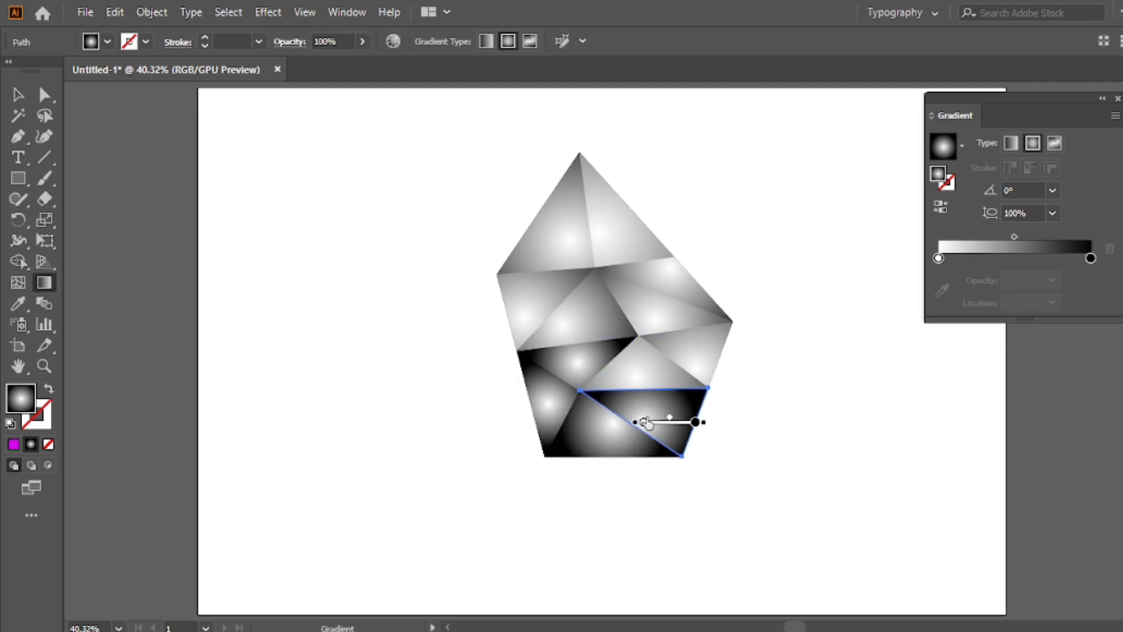
pyautogui.moveTo(634, 400); pyautogui.dragTo(767, 439)
pyautogui.press('v')
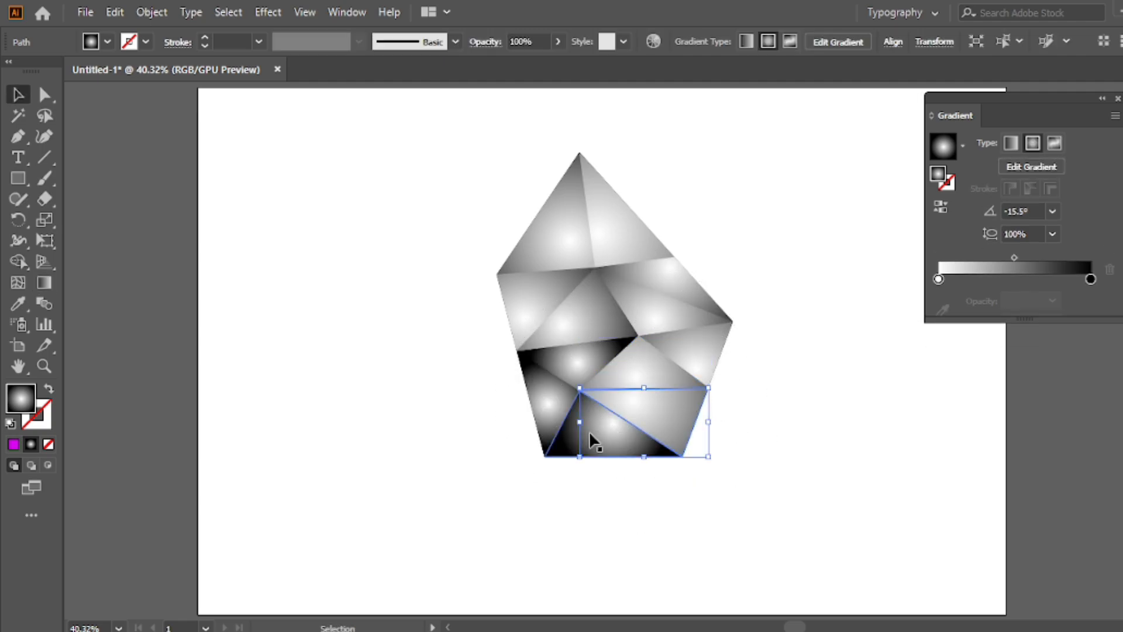
pyautogui.click(588, 431)
pyautogui.press('g')
pyautogui.moveTo(588, 431)
pyautogui.mouseDown()
pyautogui.moveTo(581, 509)
pyautogui.moveTo(559, 543)
pyautogui.mouseUp()
pyautogui.press('v')
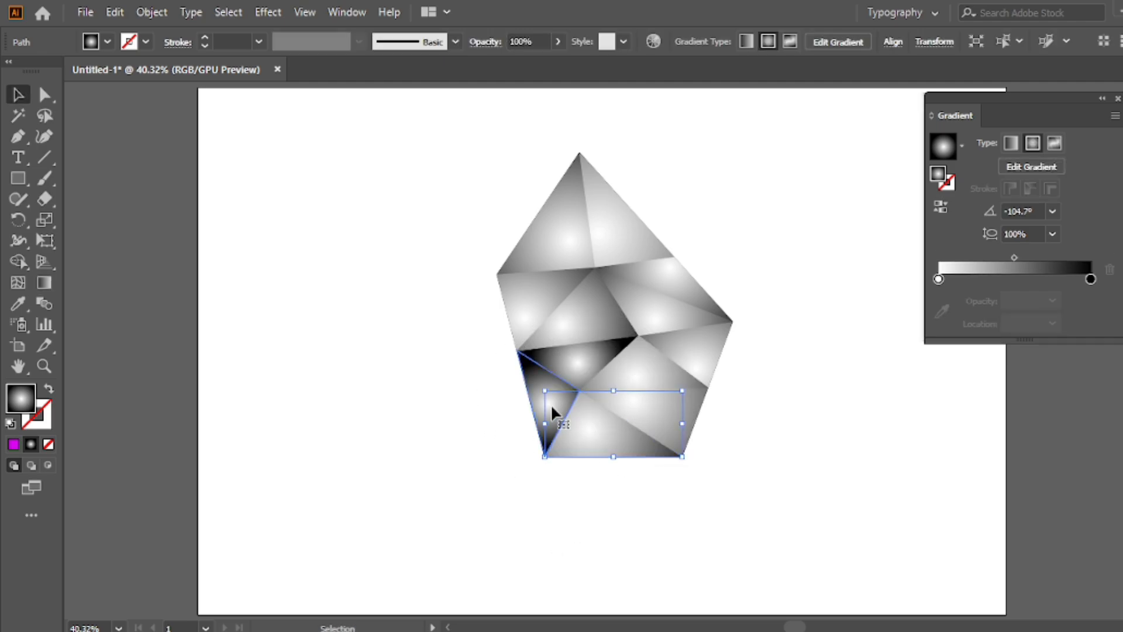
# Step: Redraw the radial gradients of the lower-left facet at -164.7° and the remaining dark interior facet at 64.2°, and clear the selection
pyautogui.click(548, 400)
pyautogui.press('g')
pyautogui.moveTo(549, 382); pyautogui.dragTo(409, 418)
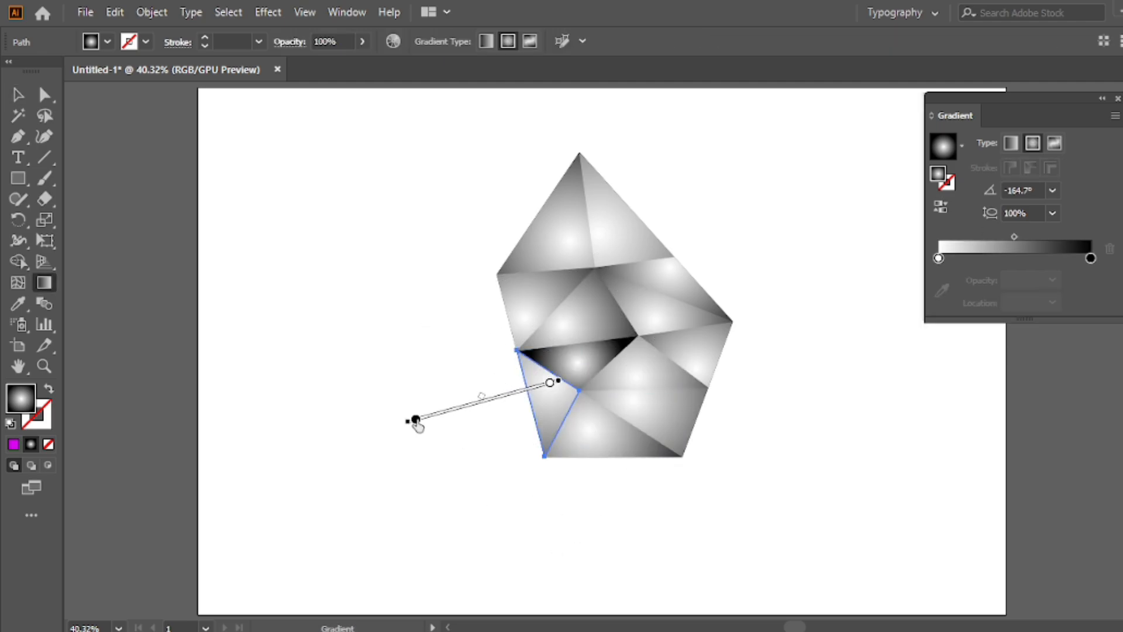
pyautogui.press('v')
pyautogui.click(598, 368)
pyautogui.press('g')
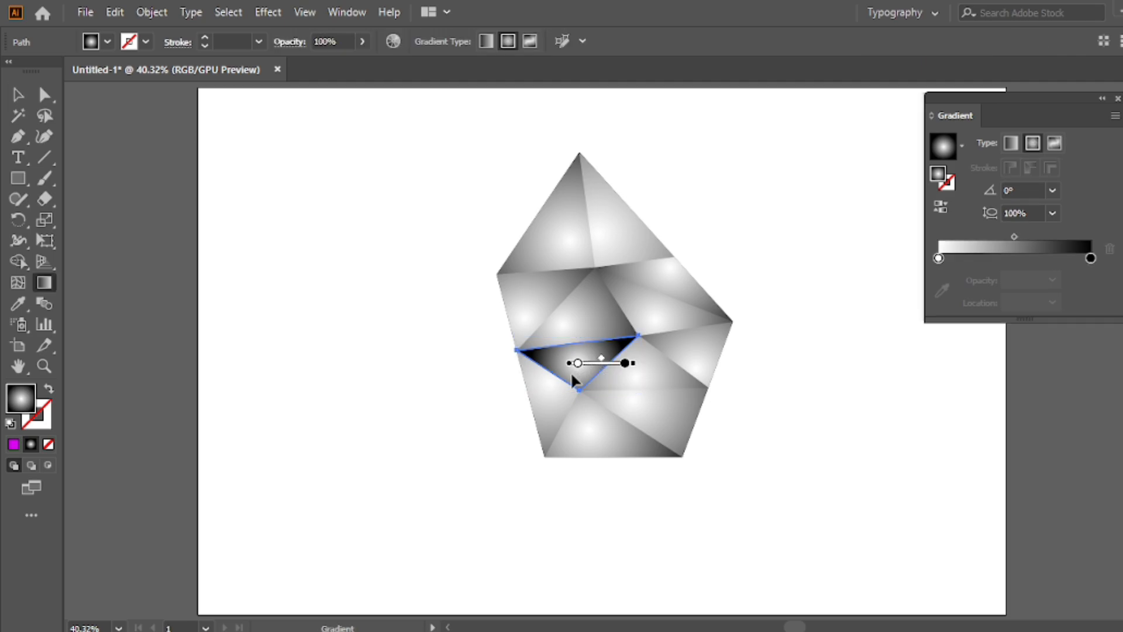
pyautogui.moveTo(575, 374); pyautogui.dragTo(623, 275)
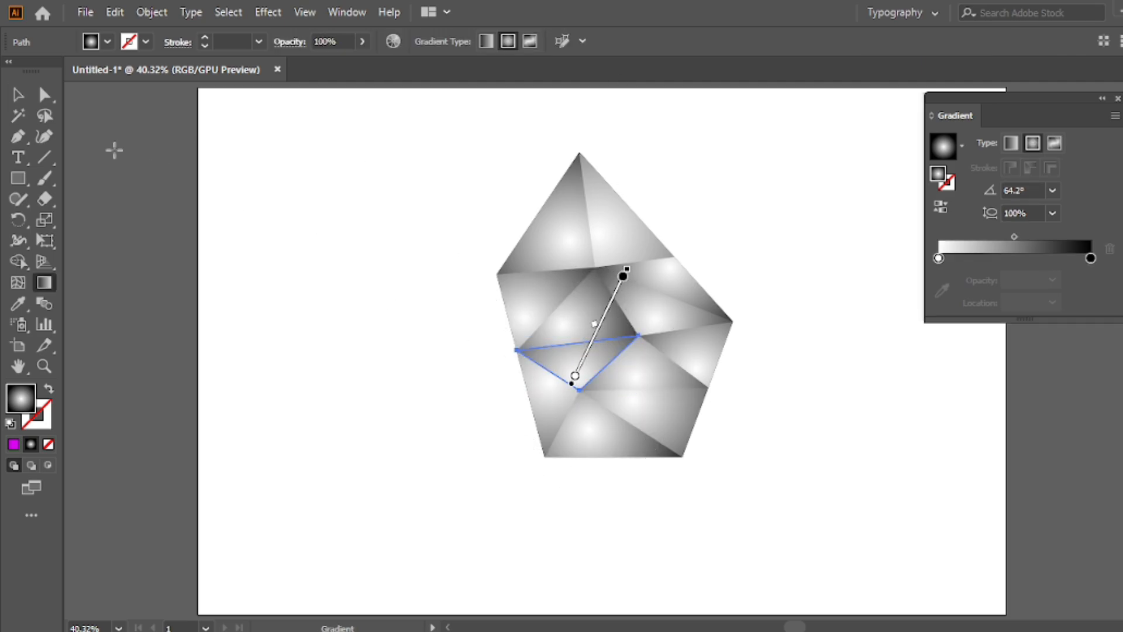
pyautogui.click(18, 95)
pyautogui.click(326, 224)
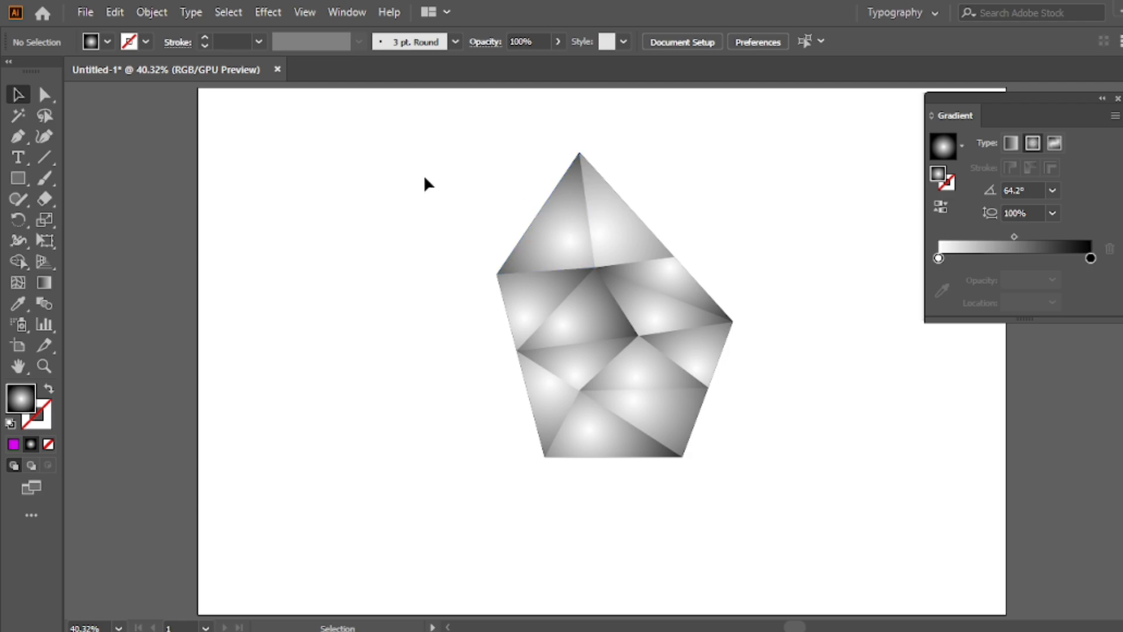
# Step: Deselect the top-right facet and put away the Gradient panel
pyautogui.click(626, 244)
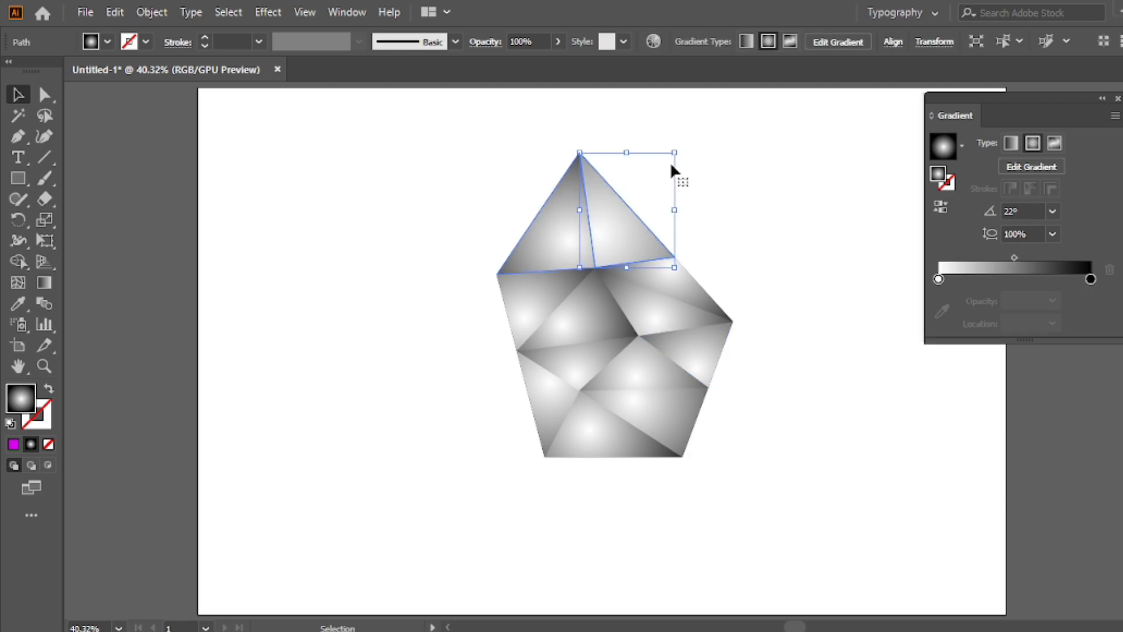
pyautogui.click(737, 167)
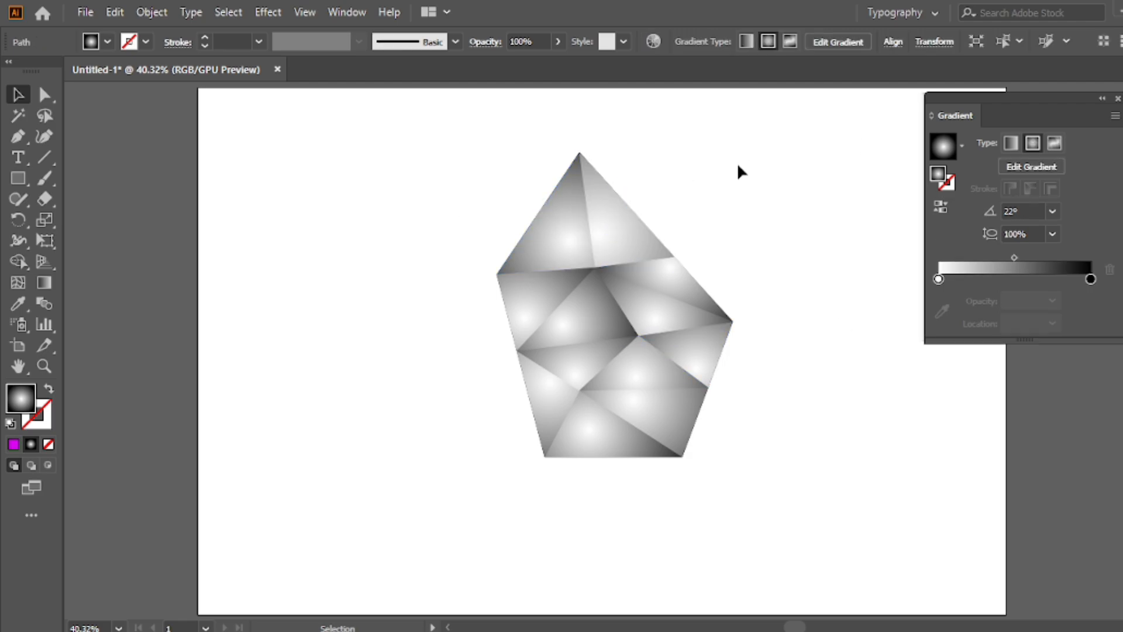
pyautogui.click(1102, 99)
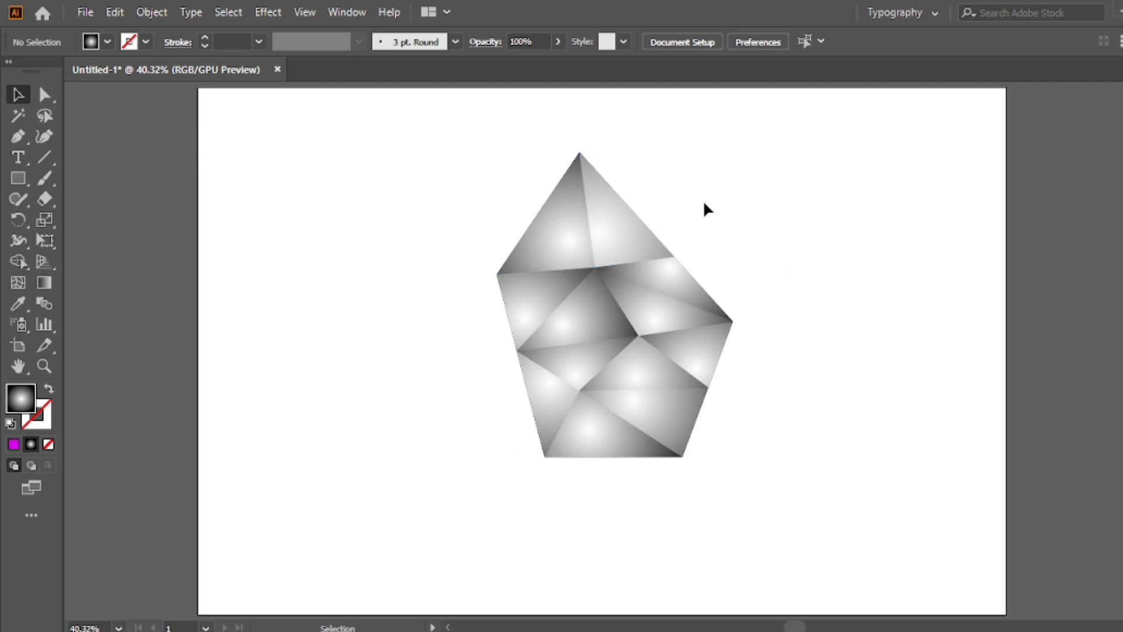
pyautogui.moveTo(735, 193); pyautogui.dragTo(486, 448)
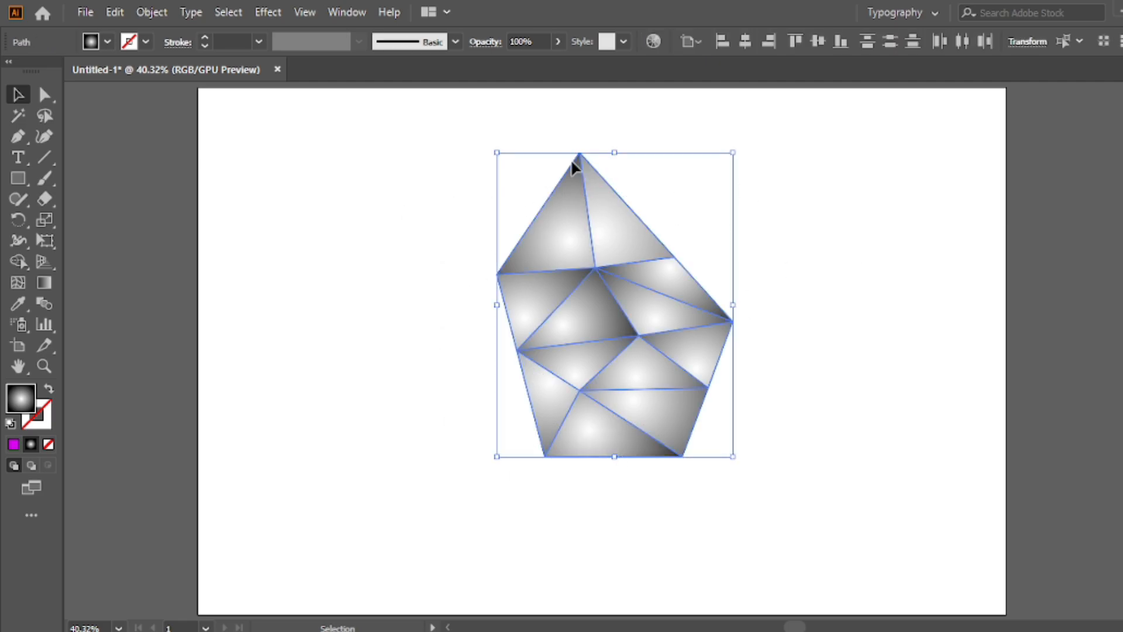
pyautogui.rightClick(434, 131)
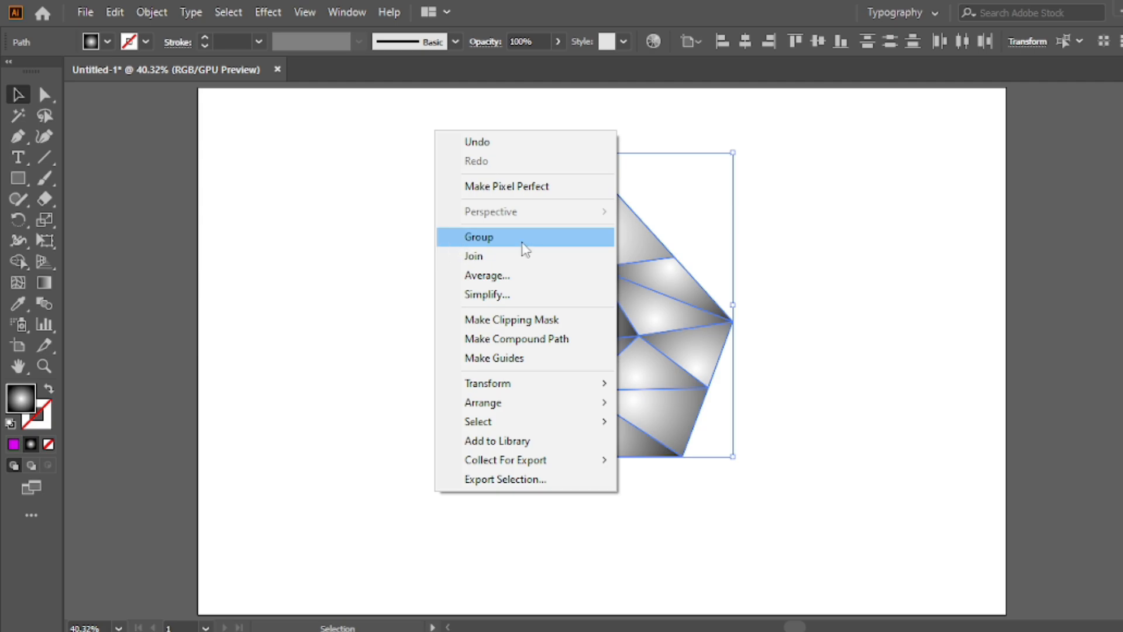
pyautogui.click(431, 245)
pyautogui.moveTo(472, 150); pyautogui.dragTo(760, 483)
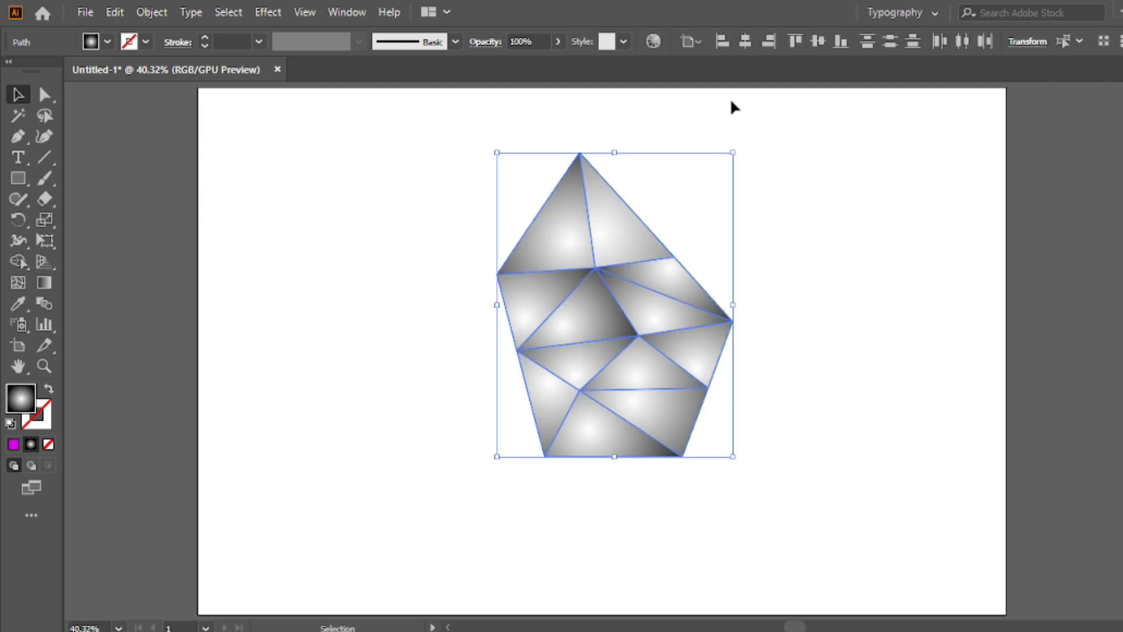
pyautogui.click(422, 170)
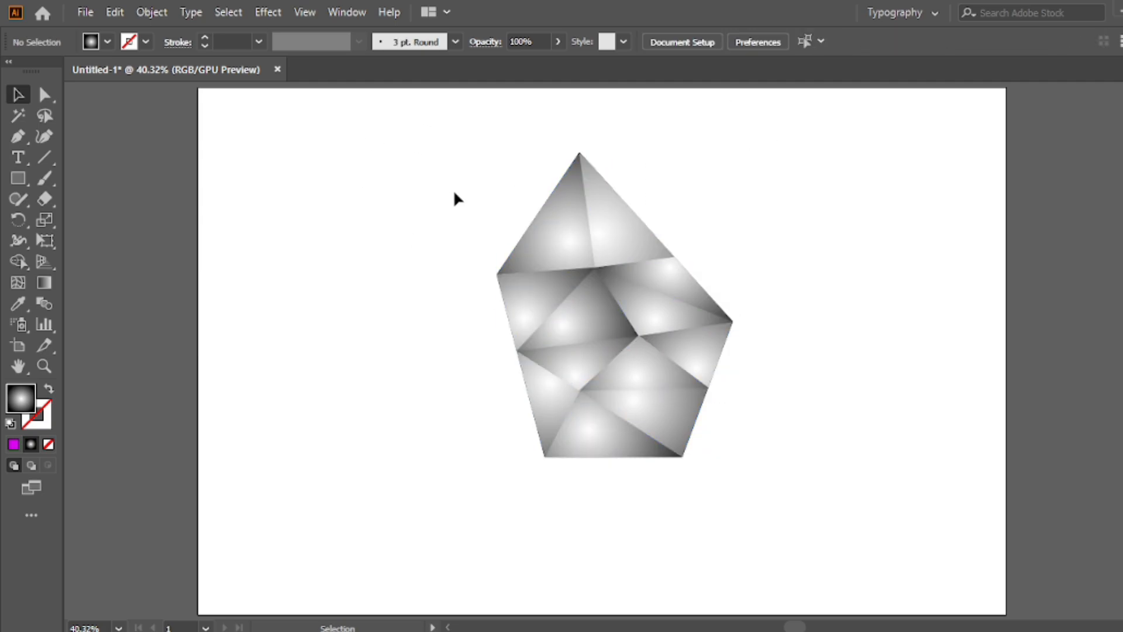
pyautogui.moveTo(476, 199); pyautogui.dragTo(726, 443)
pyautogui.click(190, 198)
# Step: Trace the faceted shape's outer outline with a closed five-point Pen path through its five corners
pyautogui.click(18, 137)
pyautogui.click(91, 137)
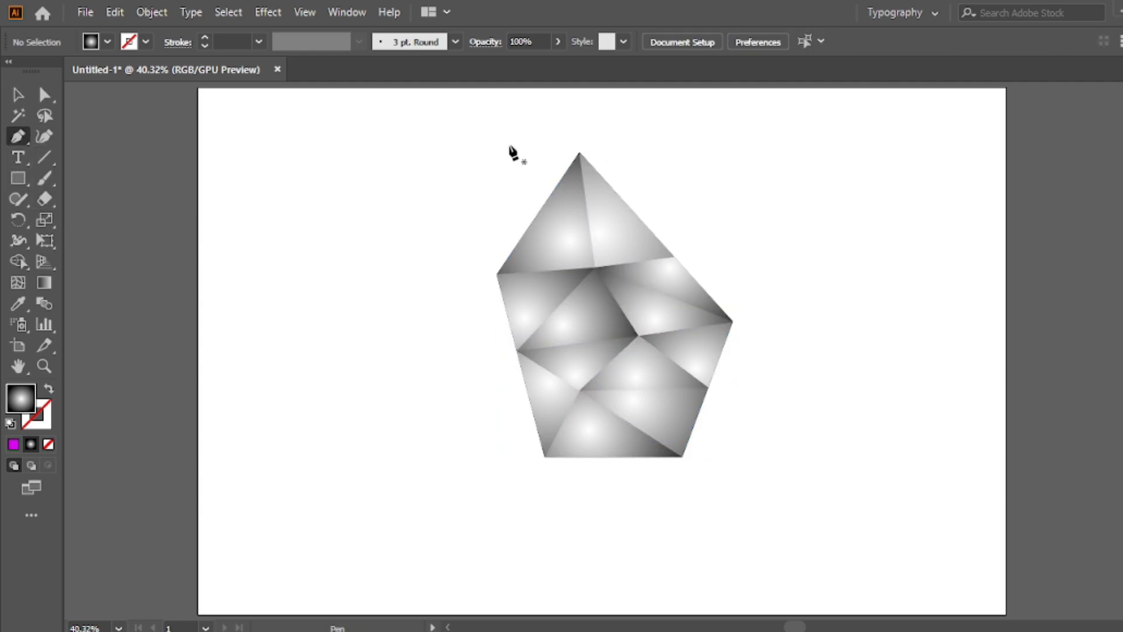
pyautogui.click(579, 153)
pyautogui.click(496, 274)
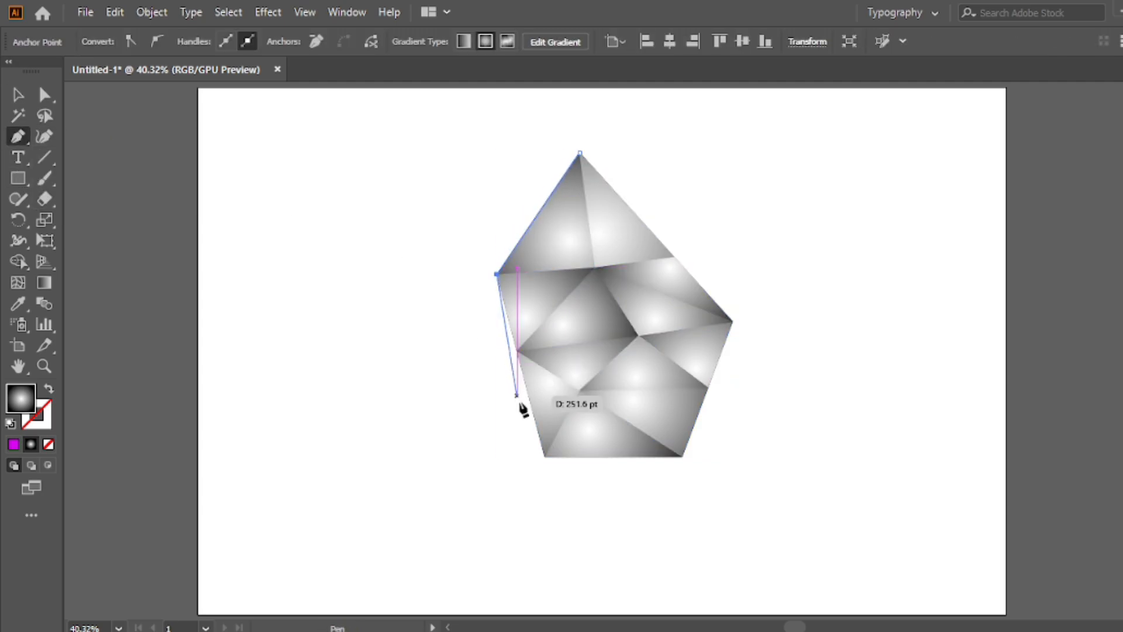
pyautogui.click(544, 456)
pyautogui.click(683, 456)
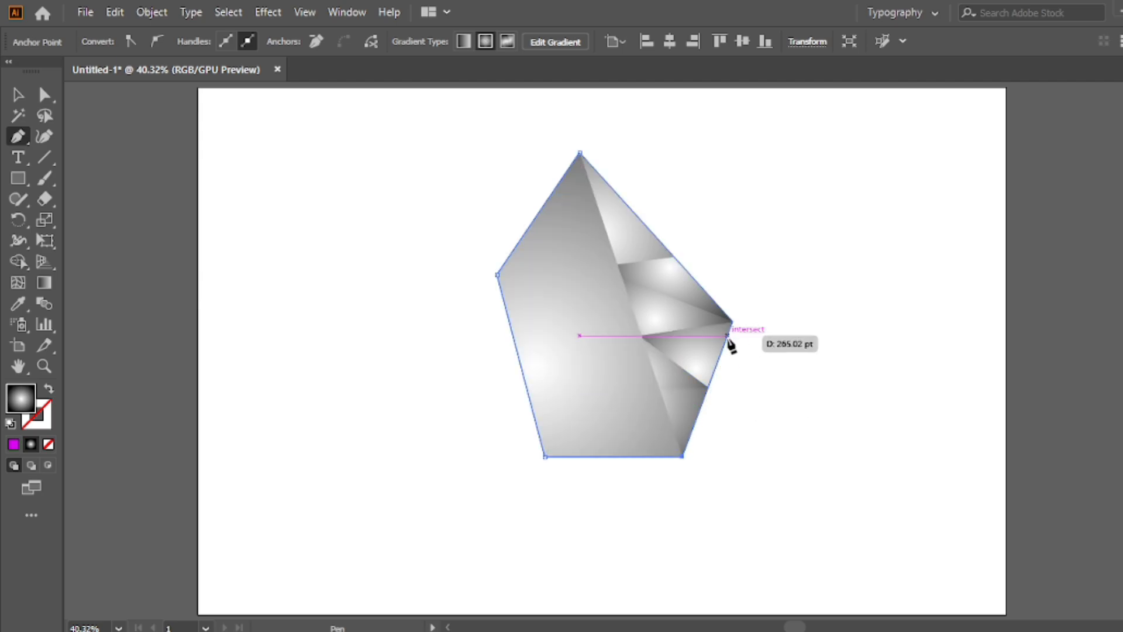
pyautogui.click(732, 321)
pyautogui.click(579, 153)
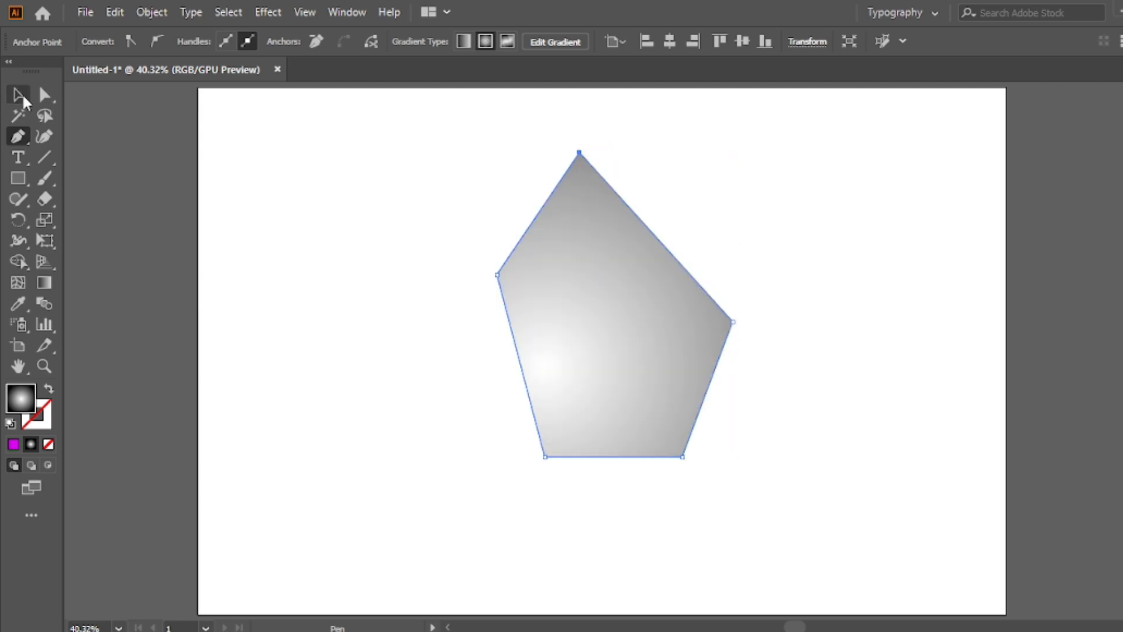
pyautogui.click(17, 94)
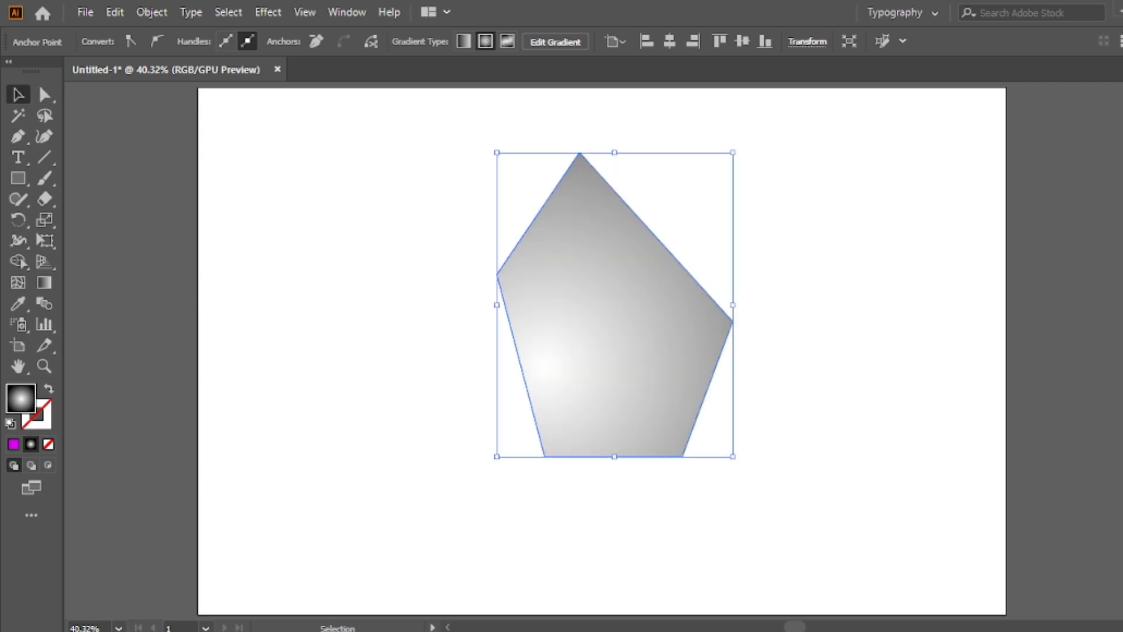
# Step: Change the pentagon gradient's black stop to cyan and shift the gradient midpoint to 34.92%
pyautogui.hotkey('ctrl', 'F9')
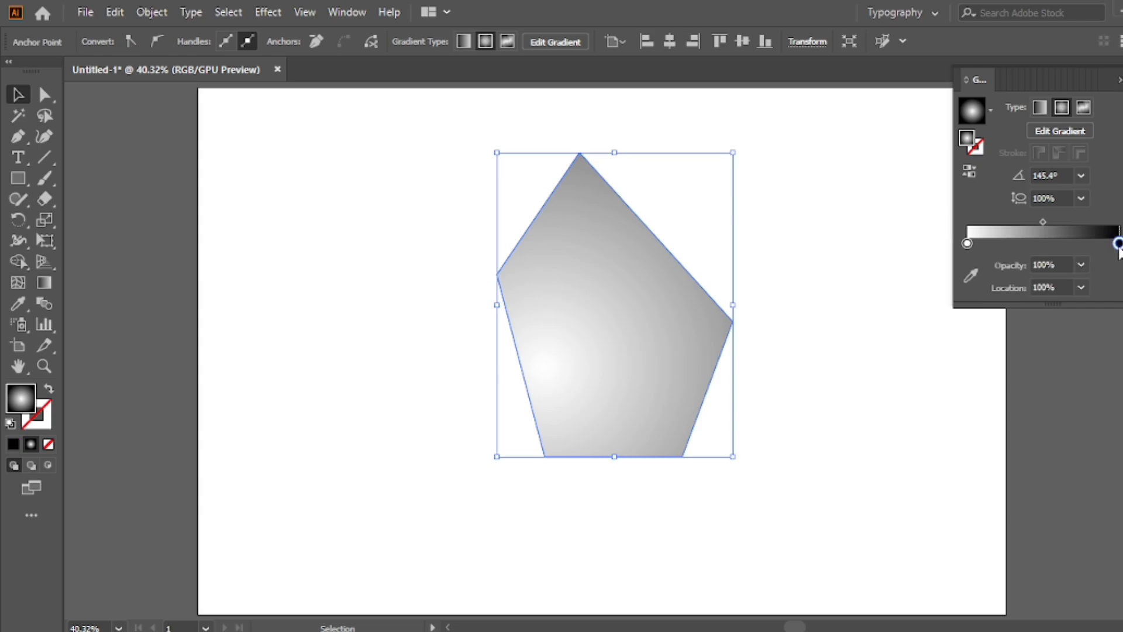
pyautogui.doubleClick(1118, 244)
pyautogui.click(981, 298)
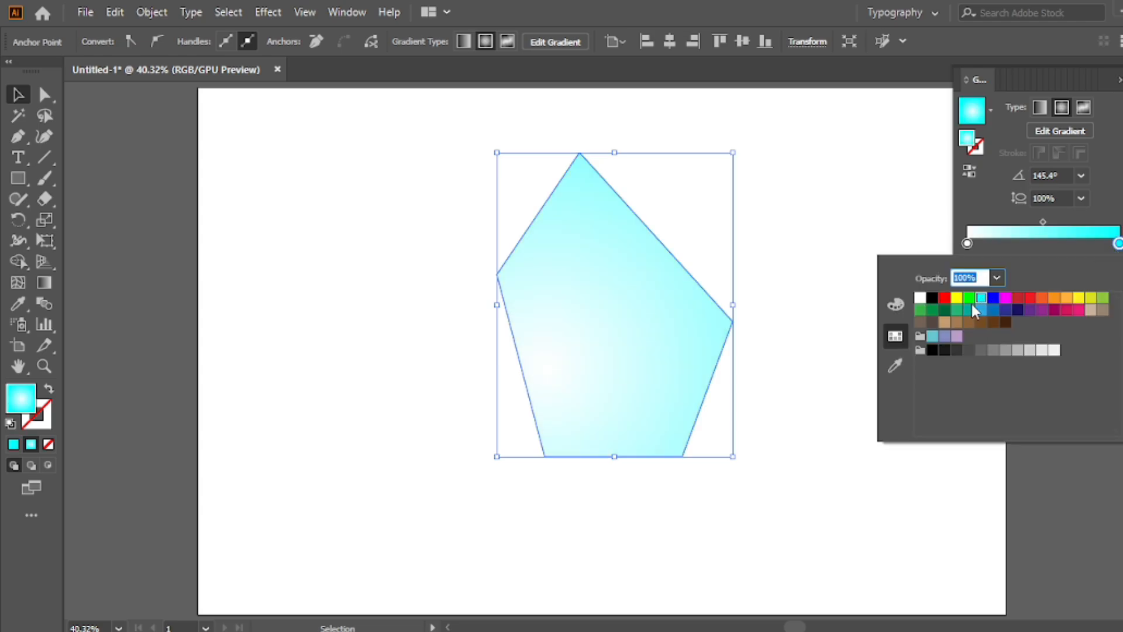
pyautogui.click(982, 310)
pyautogui.click(982, 298)
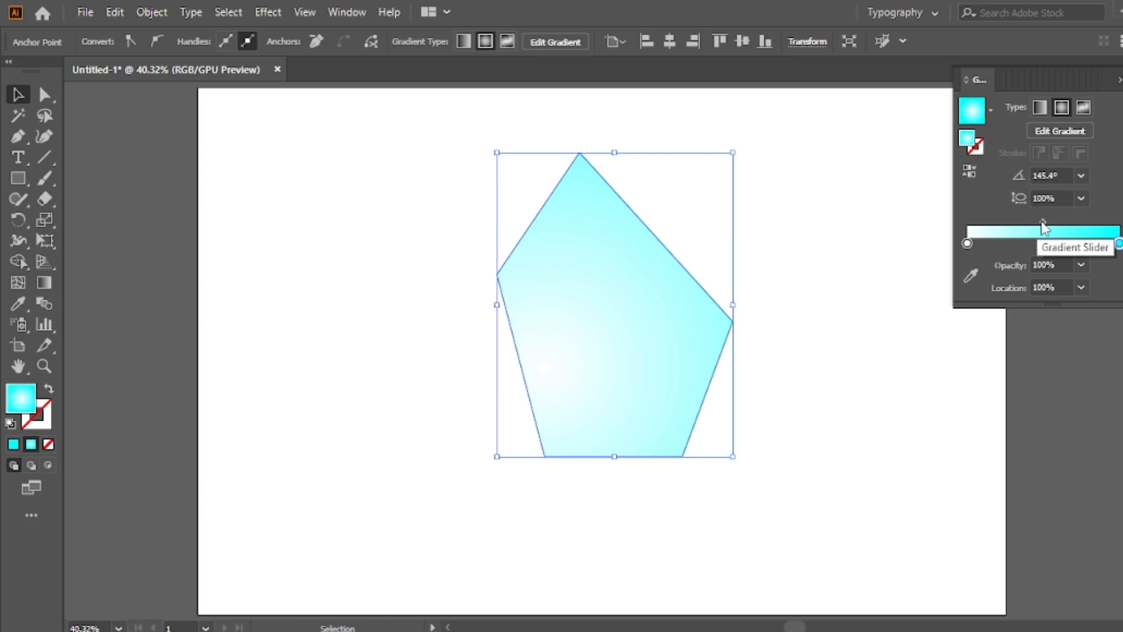
pyautogui.moveTo(1042, 225); pyautogui.dragTo(1021, 229)
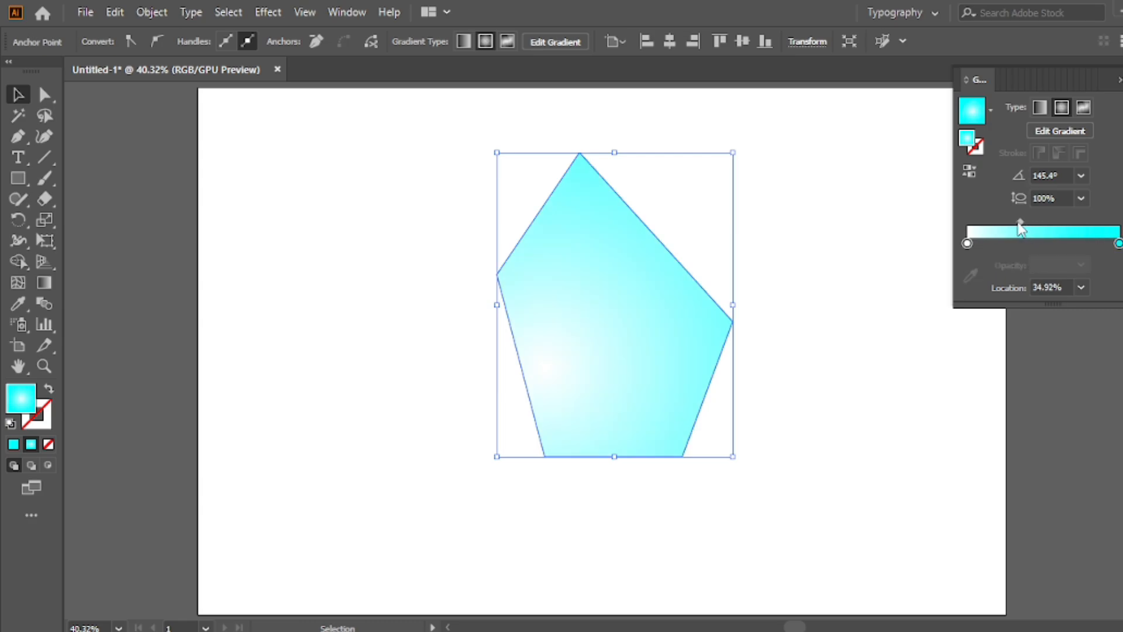
# Step: Reset the pentagon's fill to the white-to-black gradient preset, recolour its black stop cyan and make the gradient radial
pyautogui.click(991, 110)
pyautogui.click(947, 143)
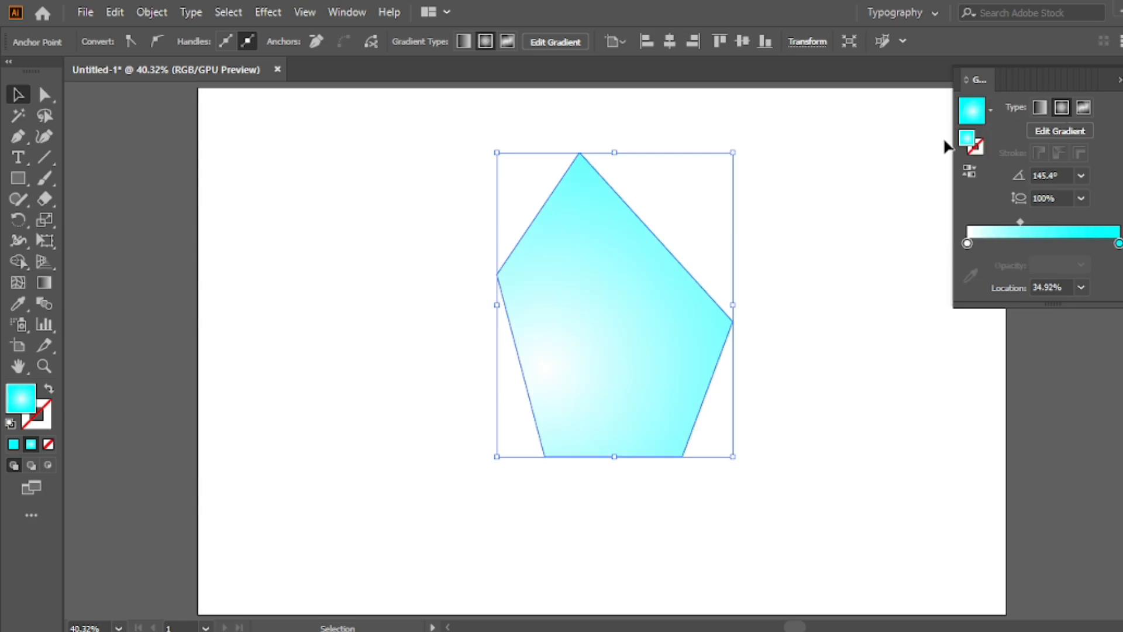
pyautogui.click(1118, 243)
pyautogui.doubleClick(1118, 244)
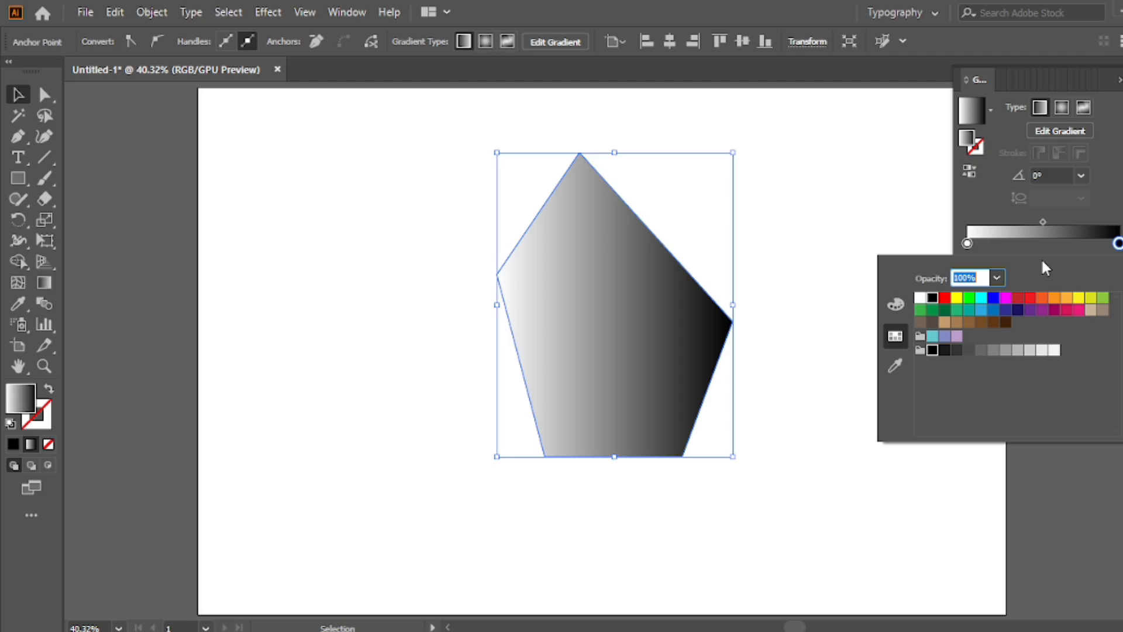
pyautogui.click(981, 299)
pyautogui.click(1060, 107)
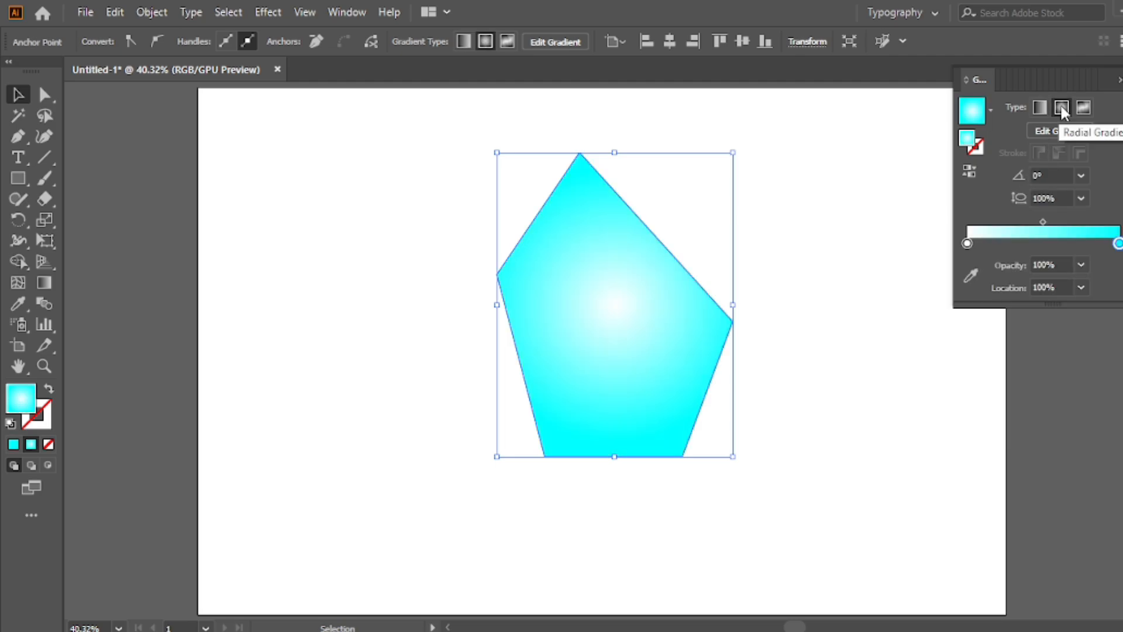
# Step: Redraw the pentagon's radial gradient from near its centre to just past the left side at 176.1°
pyautogui.moveTo(616, 317)
pyautogui.mouseDown()
pyautogui.moveTo(628, 317)
pyautogui.moveTo(495, 314)
pyautogui.mouseUp()
pyautogui.hotkey('ctrl', 'z')
pyautogui.click(39, 282)
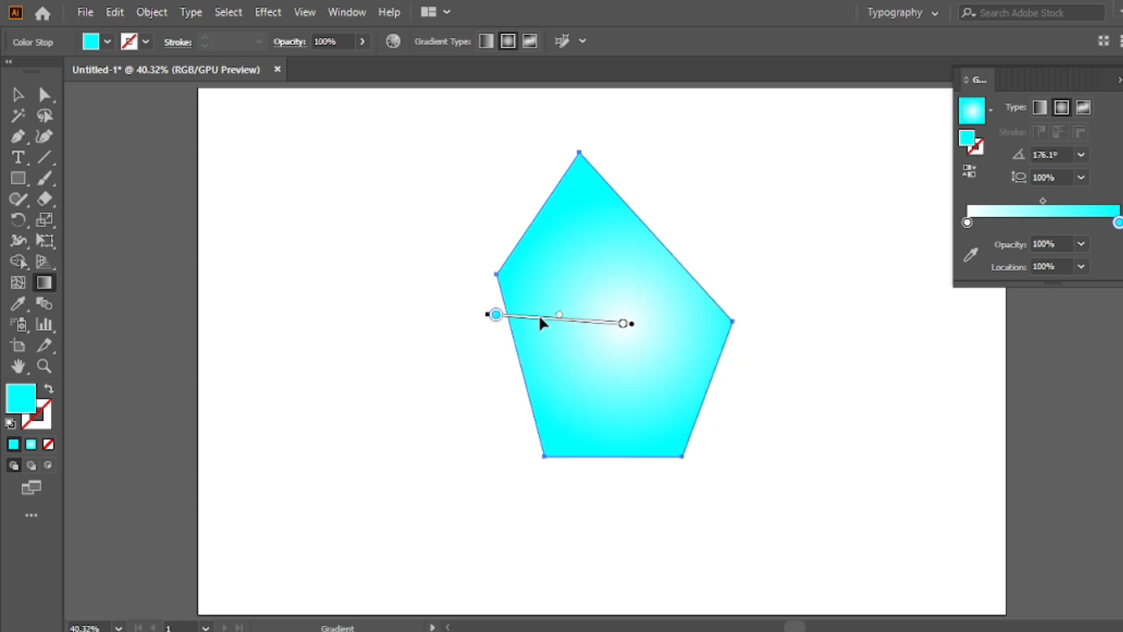
pyautogui.click(18, 95)
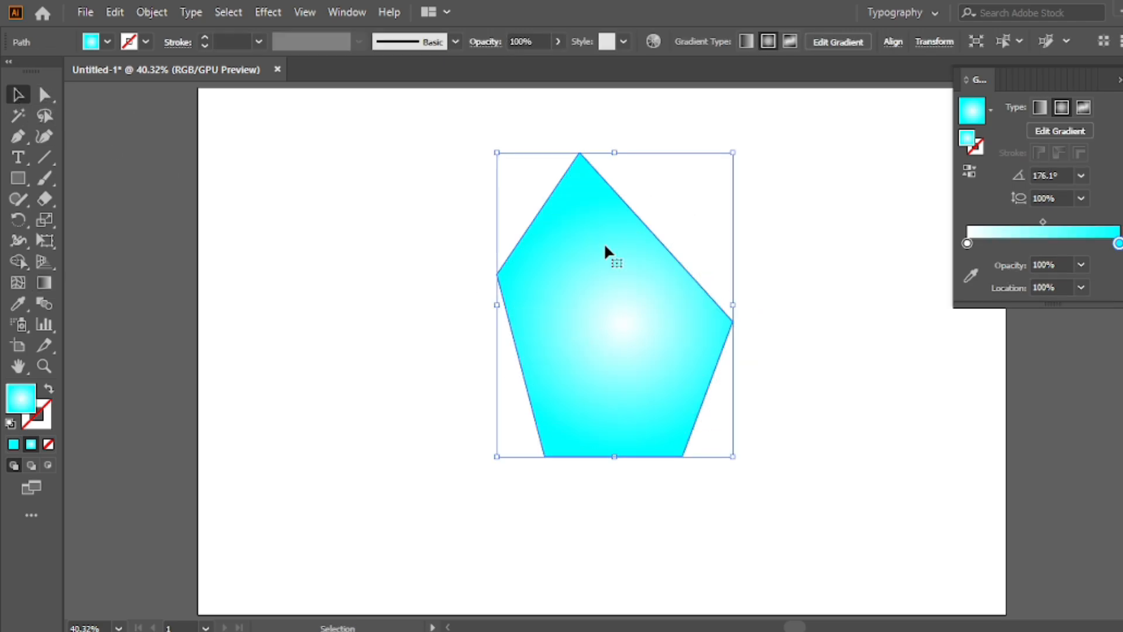
# Step: Try the Soft Light blending mode on the cyan pentagon over the facets and undo it
pyautogui.click(1119, 80)
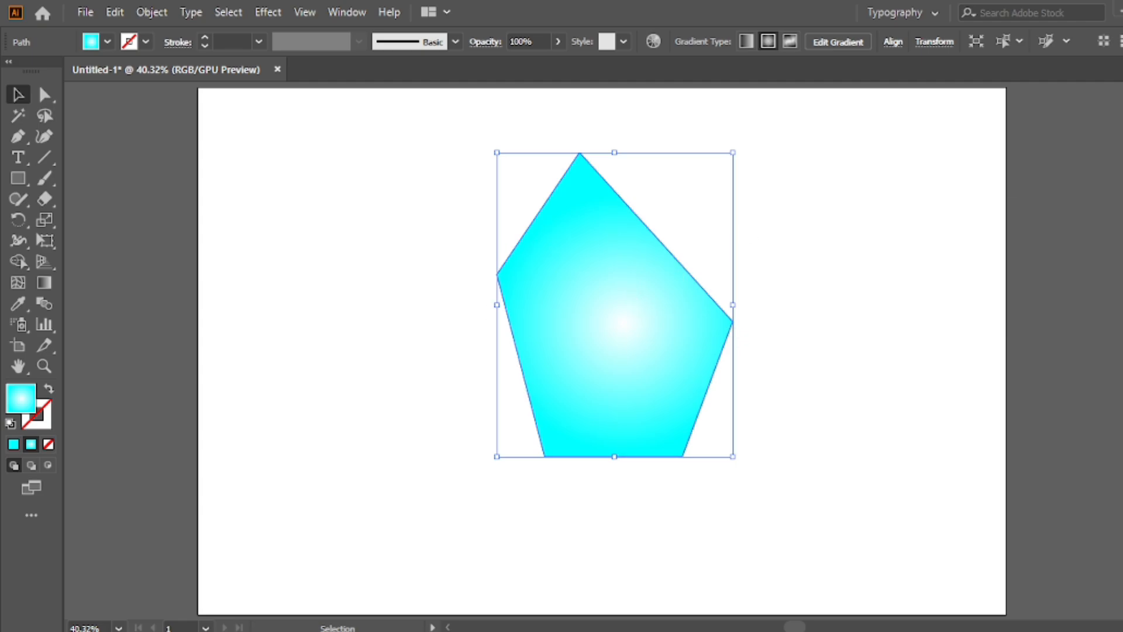
pyautogui.hotkey('shift', 'ctrl', 'F10')
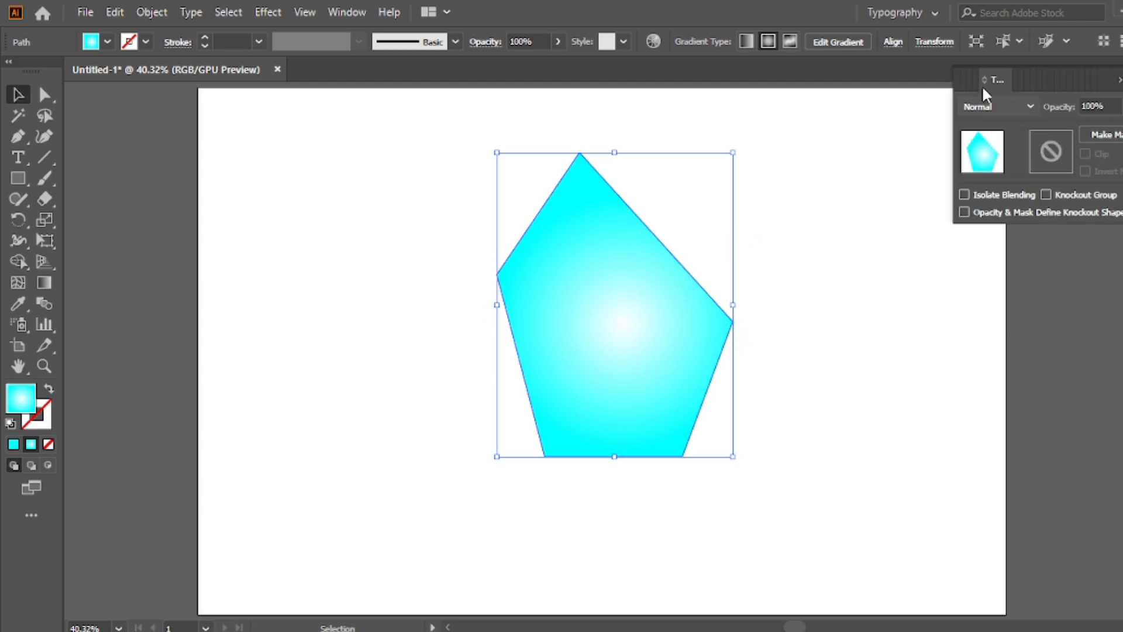
pyautogui.moveTo(981, 86); pyautogui.dragTo(844, 119)
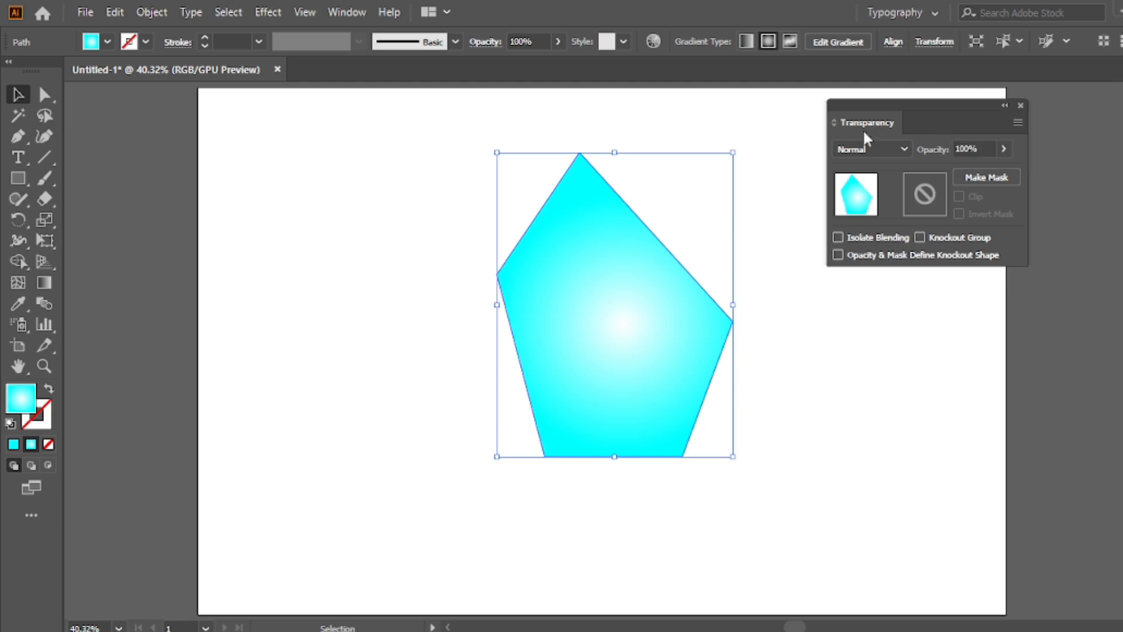
pyautogui.click(884, 148)
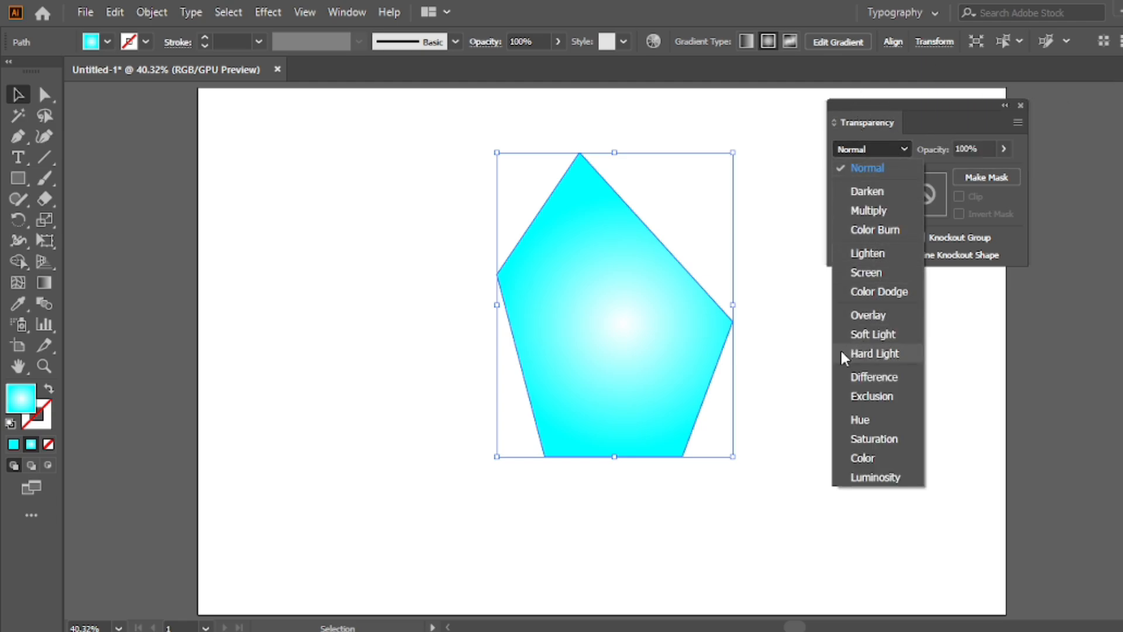
pyautogui.click(891, 333)
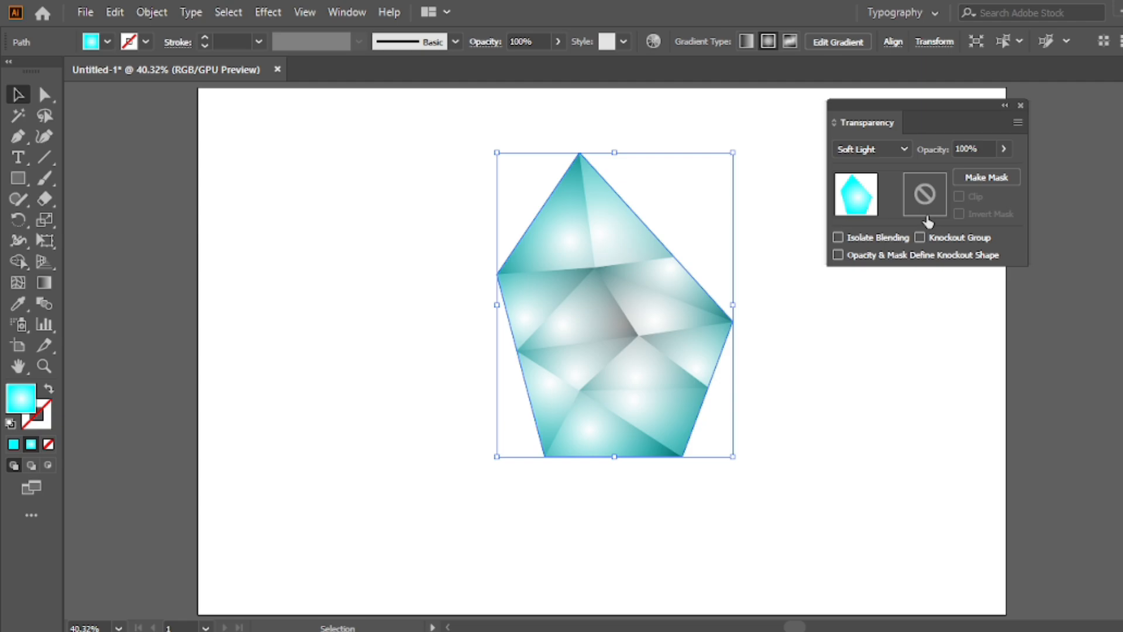
pyautogui.click(1004, 105)
pyautogui.moveTo(845, 115); pyautogui.dragTo(1120, 115)
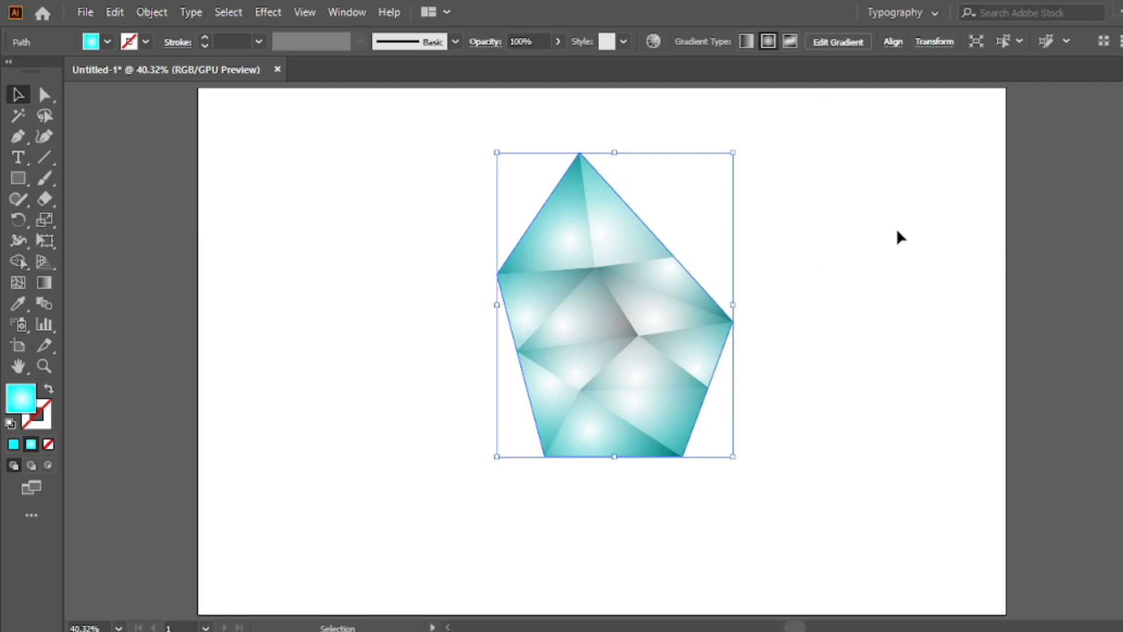
pyautogui.click(728, 159)
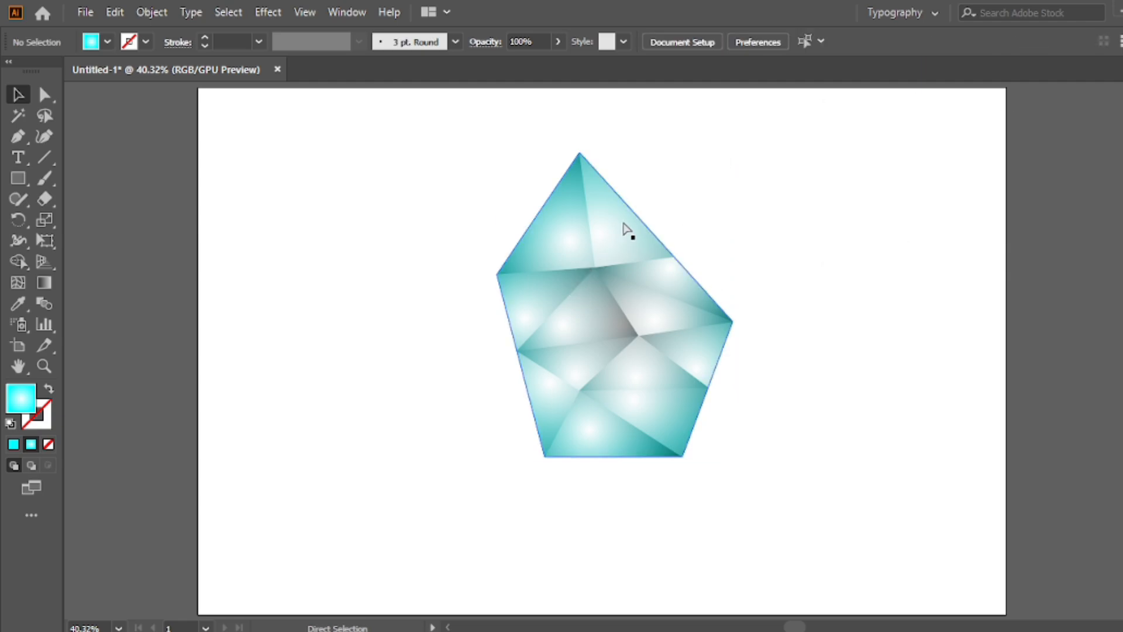
pyautogui.hotkey('ctrl', 'z')
pyautogui.hotkey('ctrl', 'z')
# Step: Change the cyan stop of the pentagon's radial gradient to medium blue
pyautogui.hotkey('ctrl', 'F9')
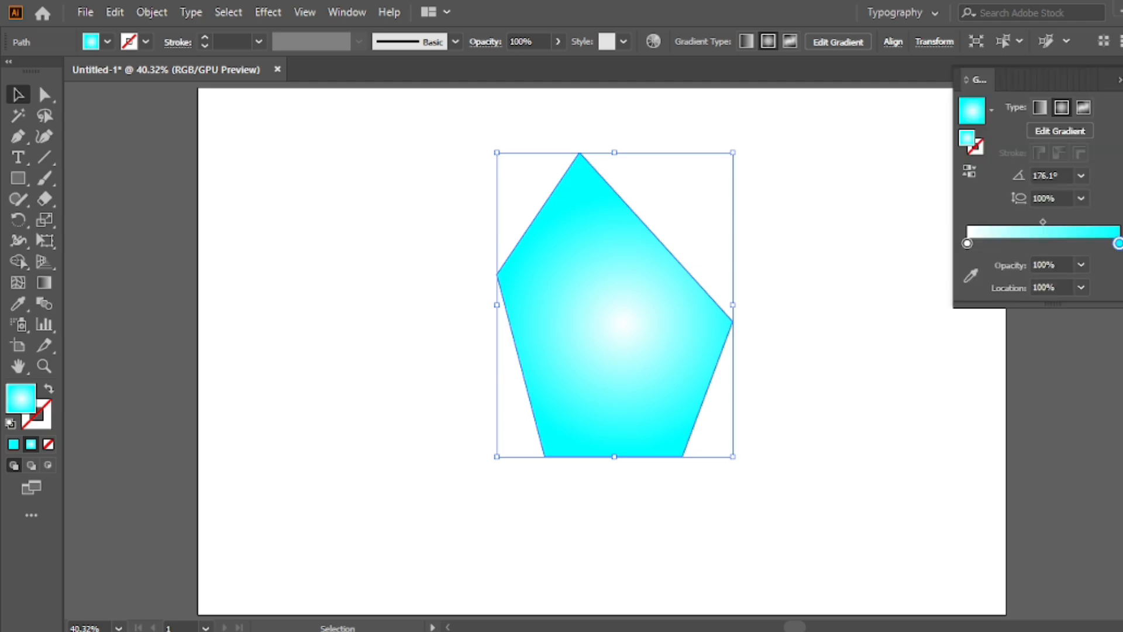
pyautogui.doubleClick(1118, 243)
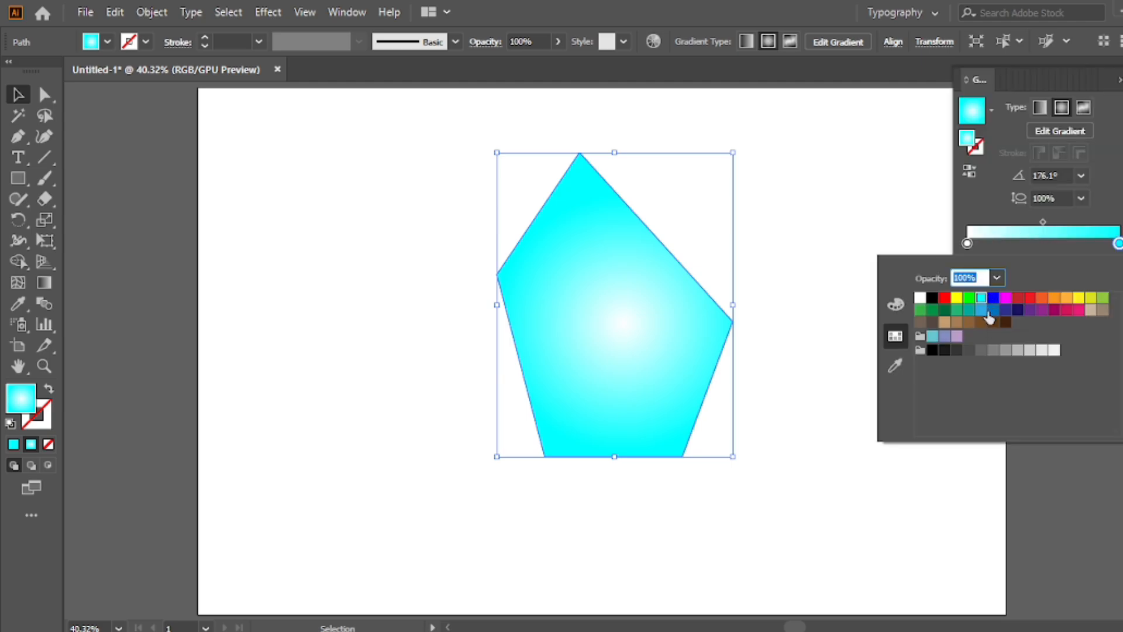
pyautogui.click(993, 310)
pyautogui.click(982, 310)
pyautogui.click(994, 311)
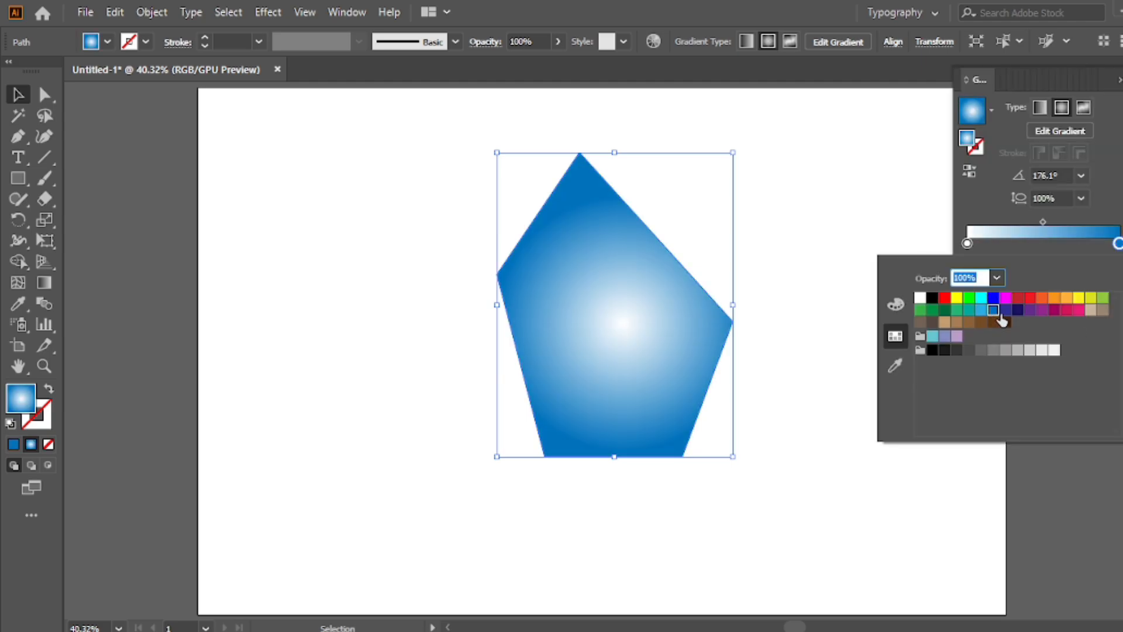
pyautogui.click(1005, 311)
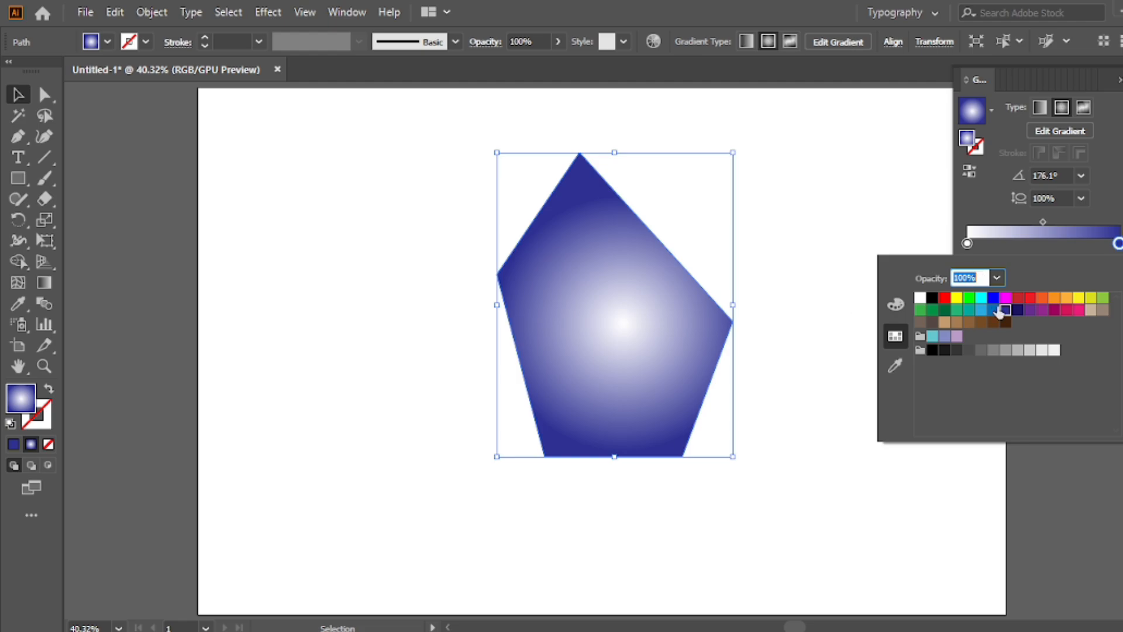
pyautogui.click(994, 310)
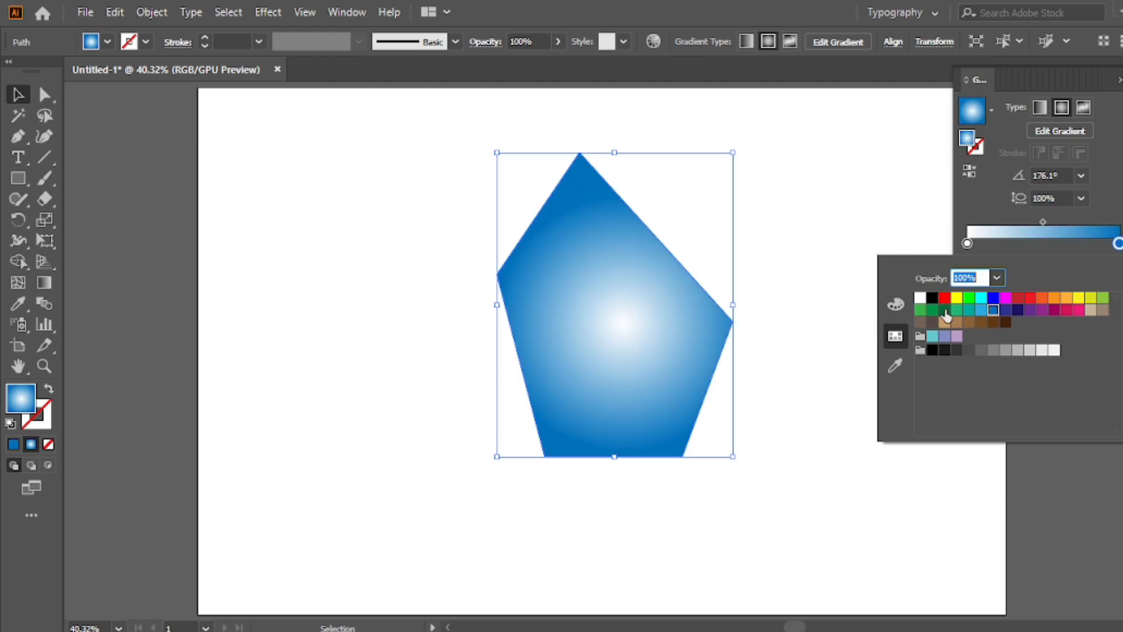
# Step: Try dark grey, green and indigo swatches on the gradient's outer stop and return it to medium blue
pyautogui.click(968, 350)
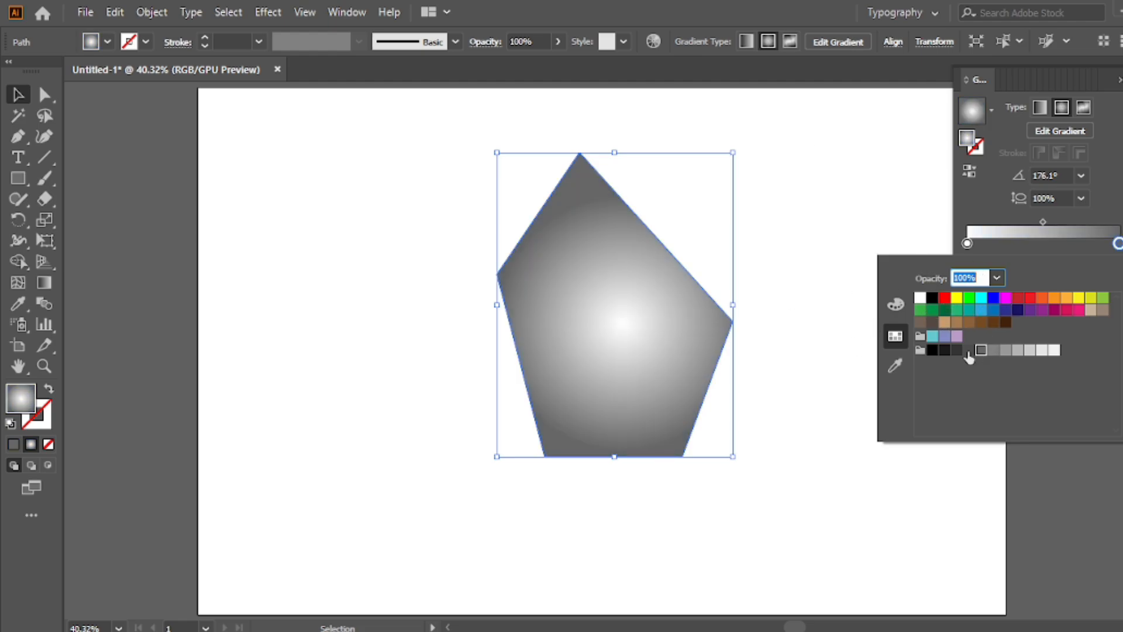
pyautogui.click(981, 299)
pyautogui.click(968, 300)
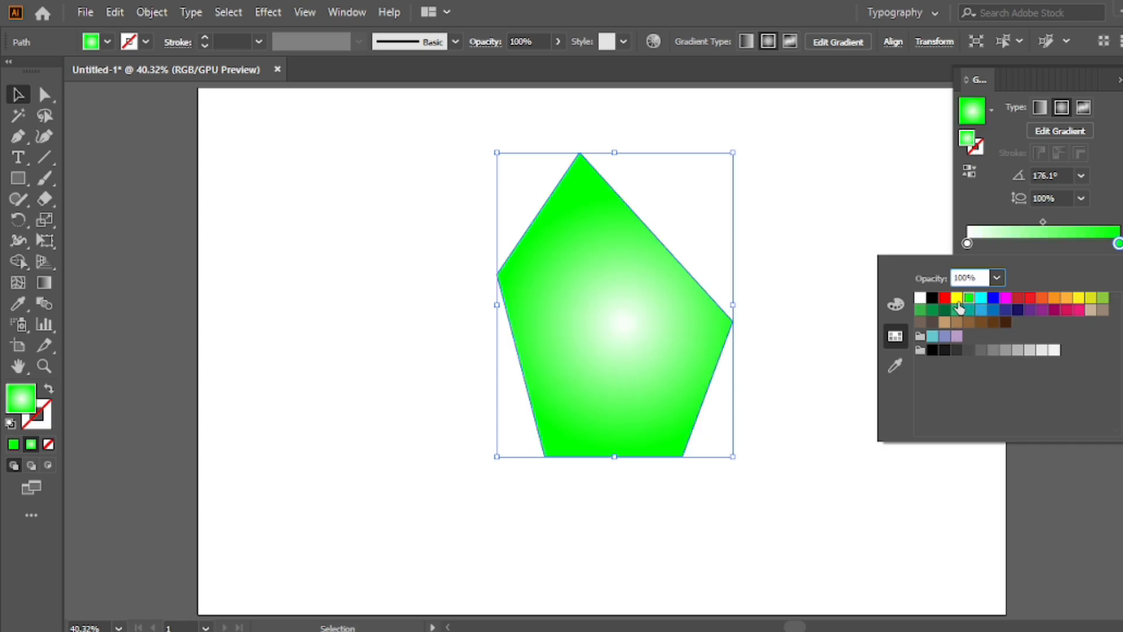
pyautogui.click(994, 310)
pyautogui.click(1003, 311)
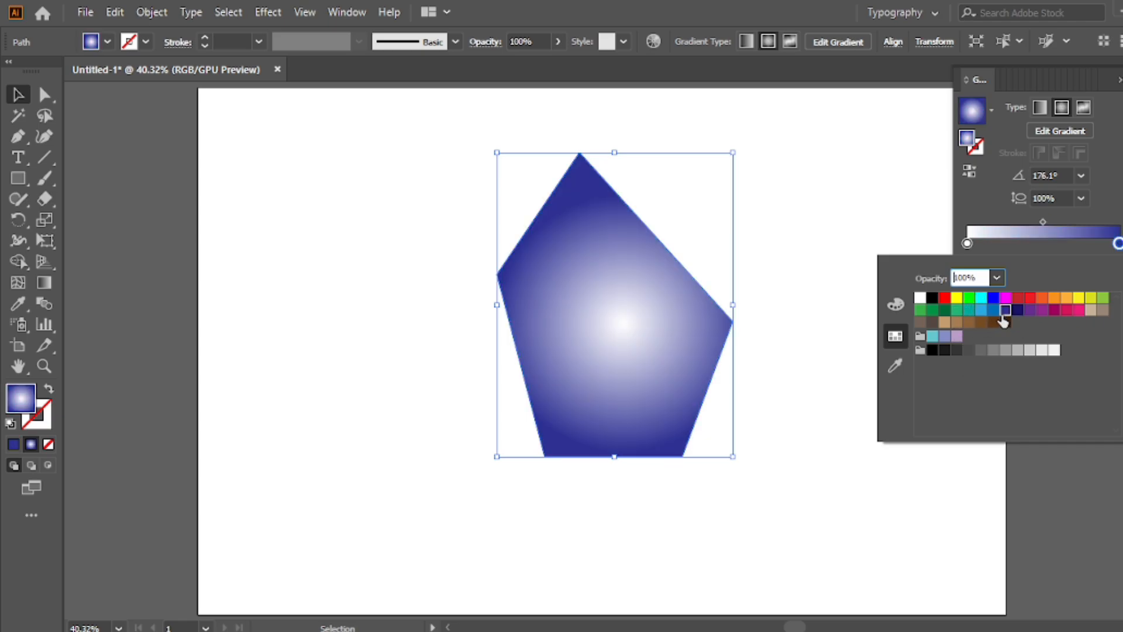
pyautogui.click(993, 310)
pyautogui.press('Escape')
pyautogui.hotkey('ctrl', 'F9')
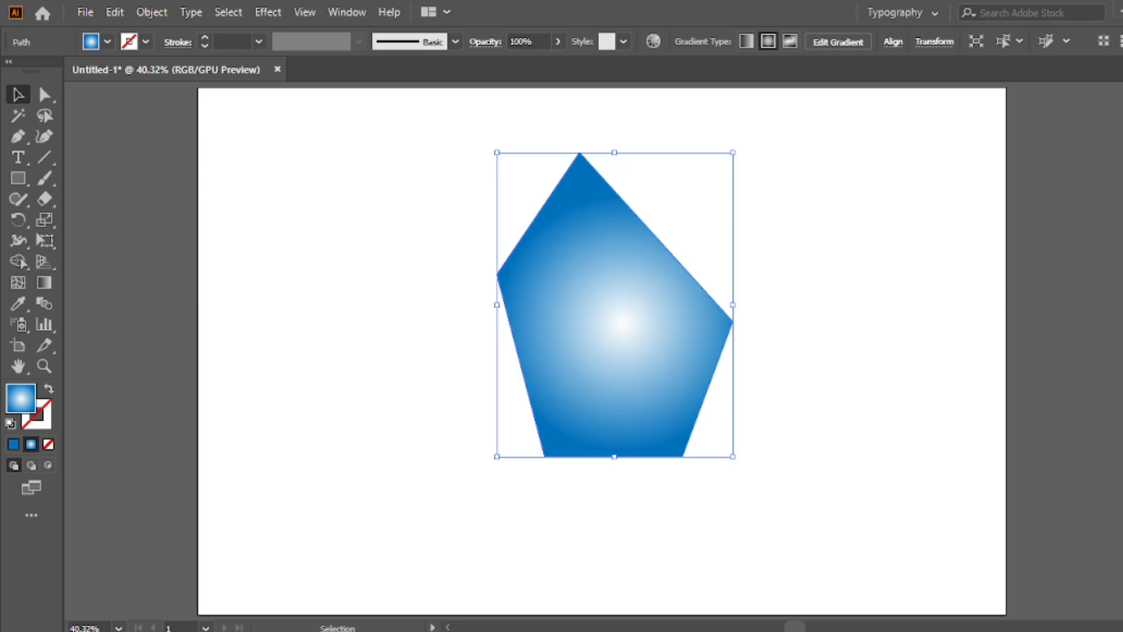
# Step: Set the blue gradient pentagon's blending mode to Soft Light and deselect it
pyautogui.hotkey('ctrl', 'shift', 'F10')
pyautogui.click(994, 107)
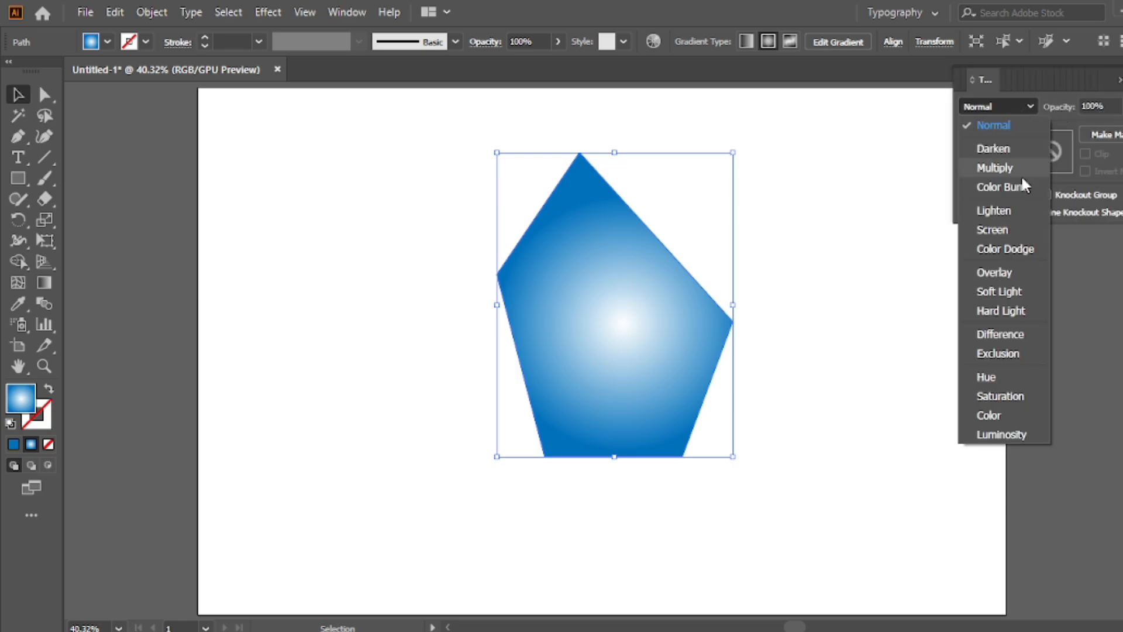
pyautogui.click(1007, 291)
pyautogui.hotkey('ctrl', 'shift', 'F10')
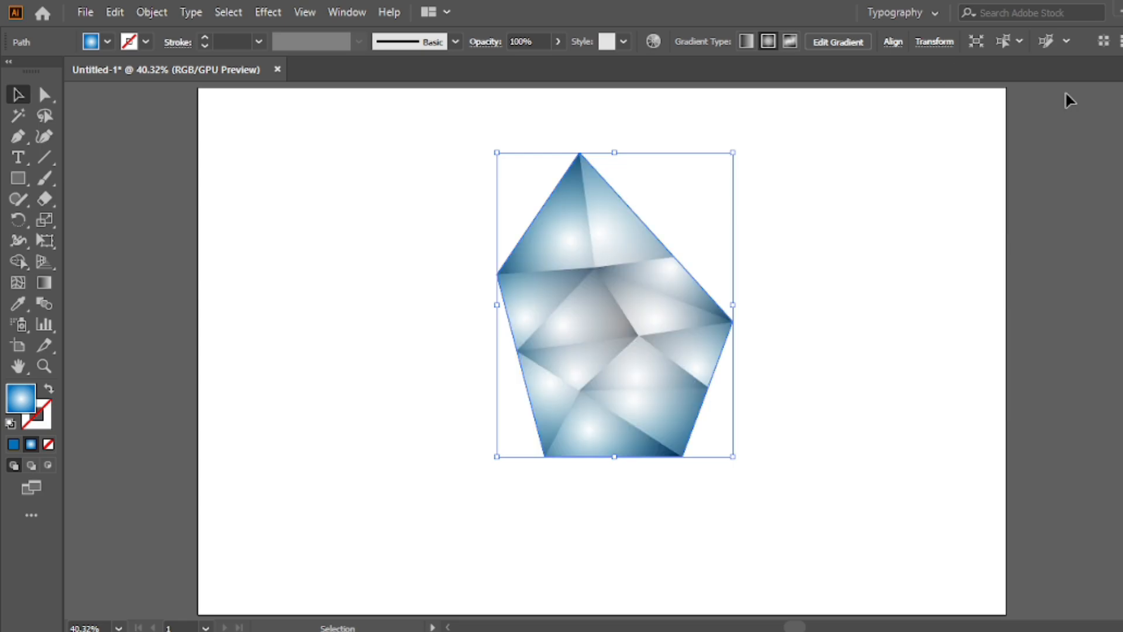
pyautogui.click(1065, 90)
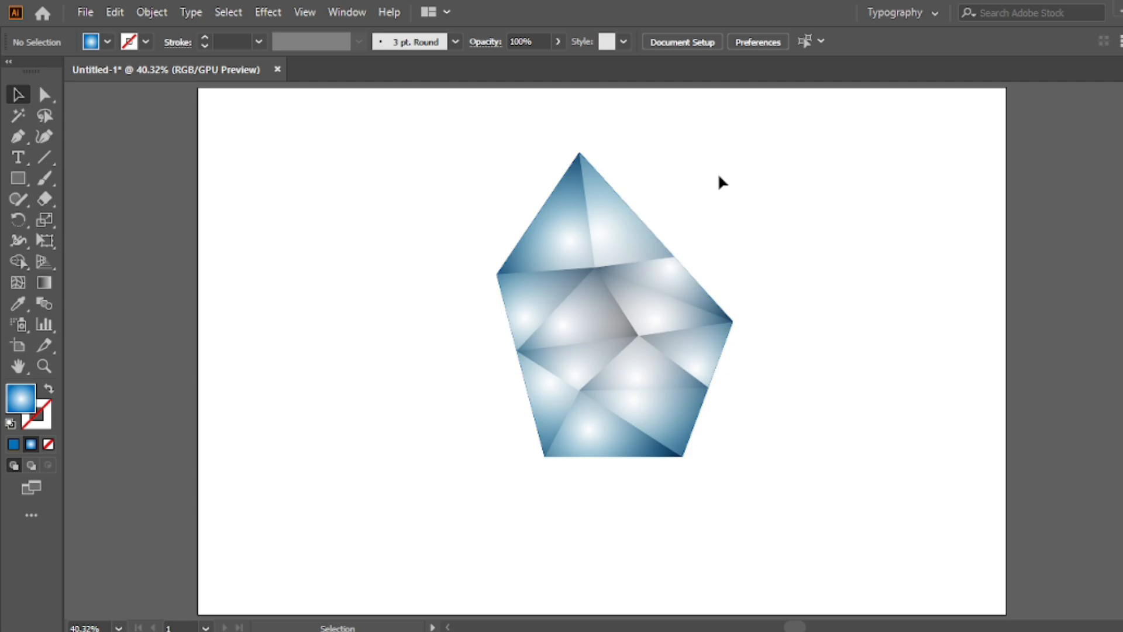
# Step: Group all the triangular facets together with the overlaid gradient pentagon
pyautogui.moveTo(724, 174); pyautogui.dragTo(457, 309)
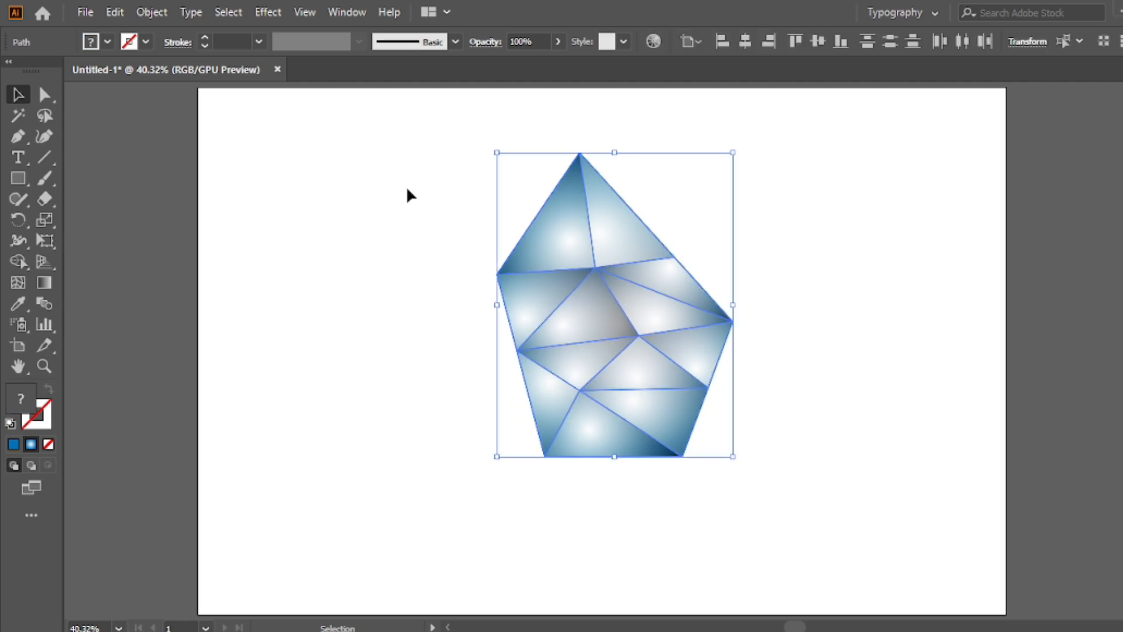
pyautogui.rightClick(403, 161)
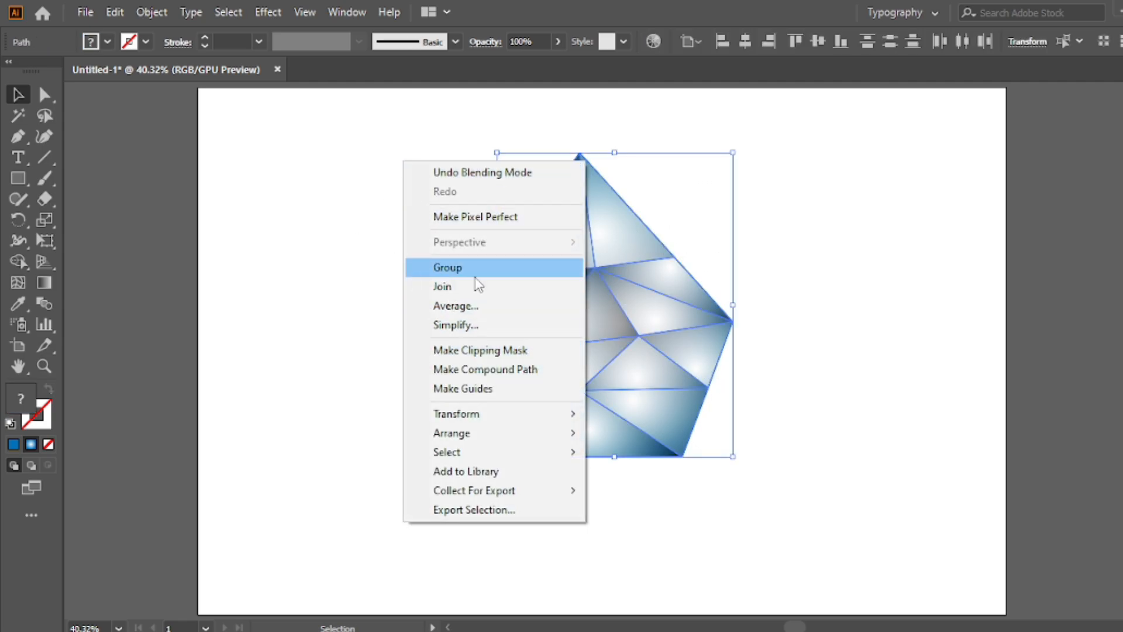
pyautogui.click(457, 275)
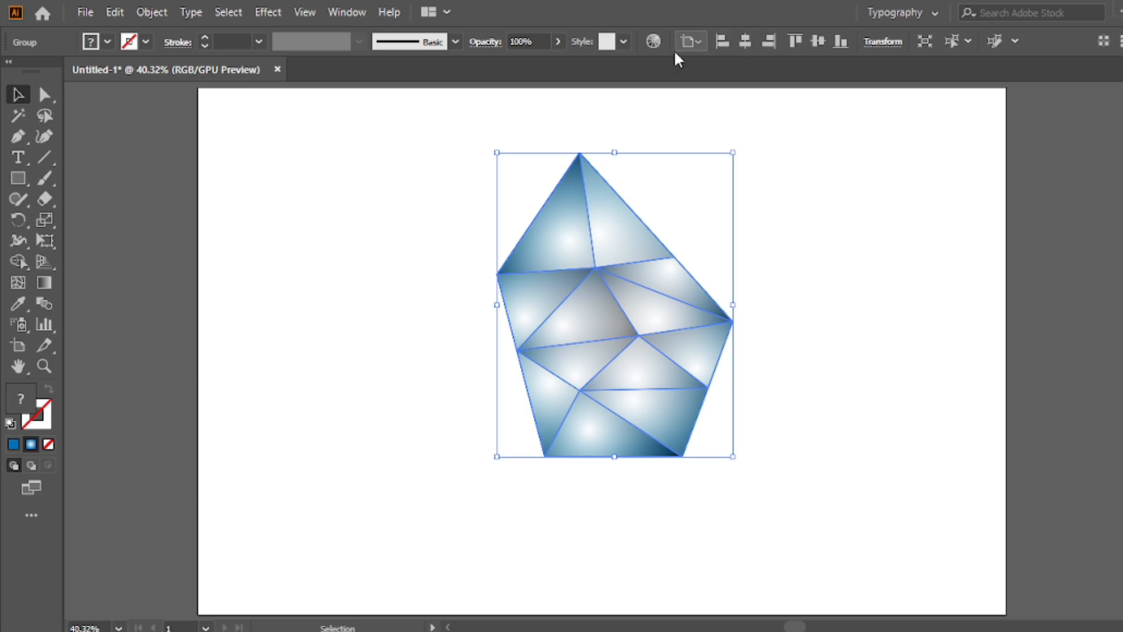
# Step: Centre the faceted group horizontally and vertically on the artboard and enlarge it slightly in proportion
pyautogui.click(681, 46)
pyautogui.click(724, 100)
pyautogui.click(744, 42)
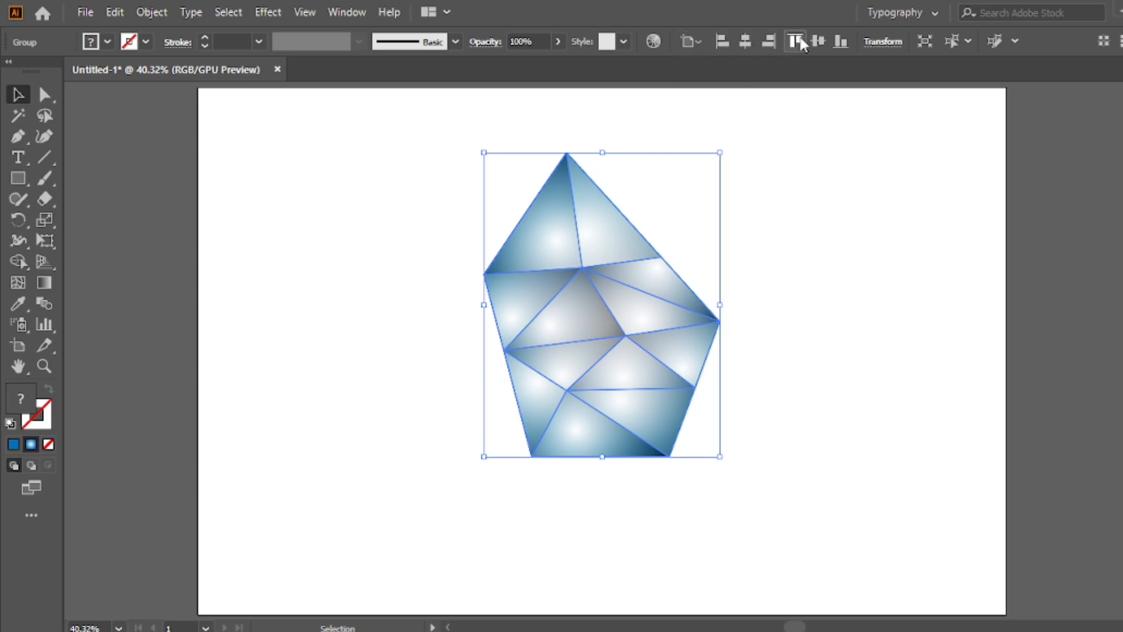
pyautogui.click(818, 42)
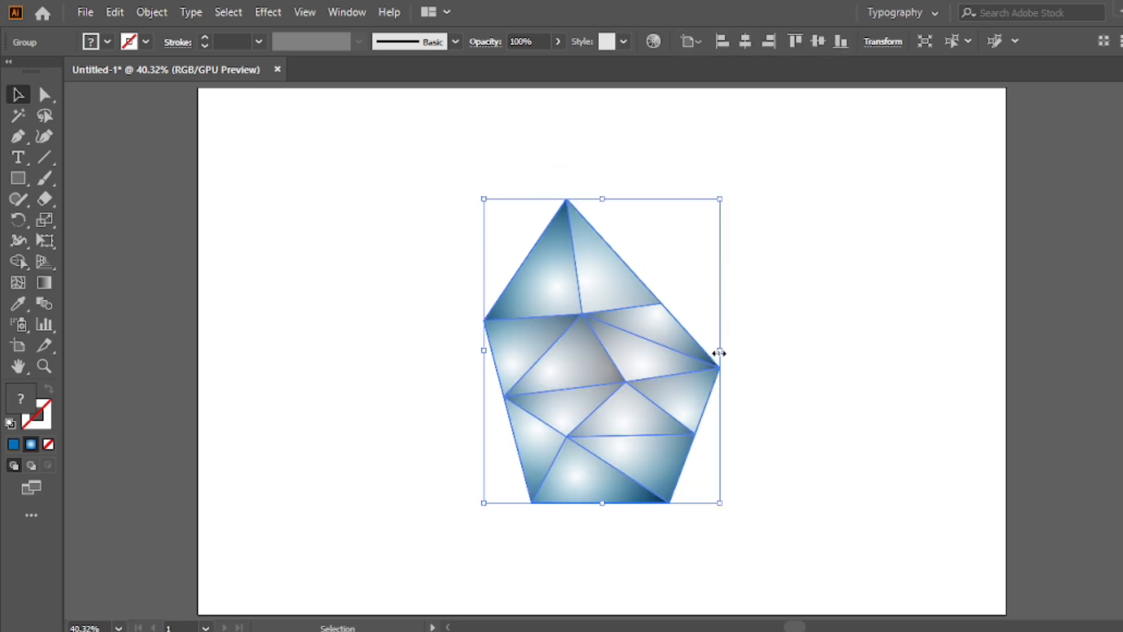
pyautogui.moveTo(719, 353); pyautogui.dragTo(732, 356)
pyautogui.click(413, 186)
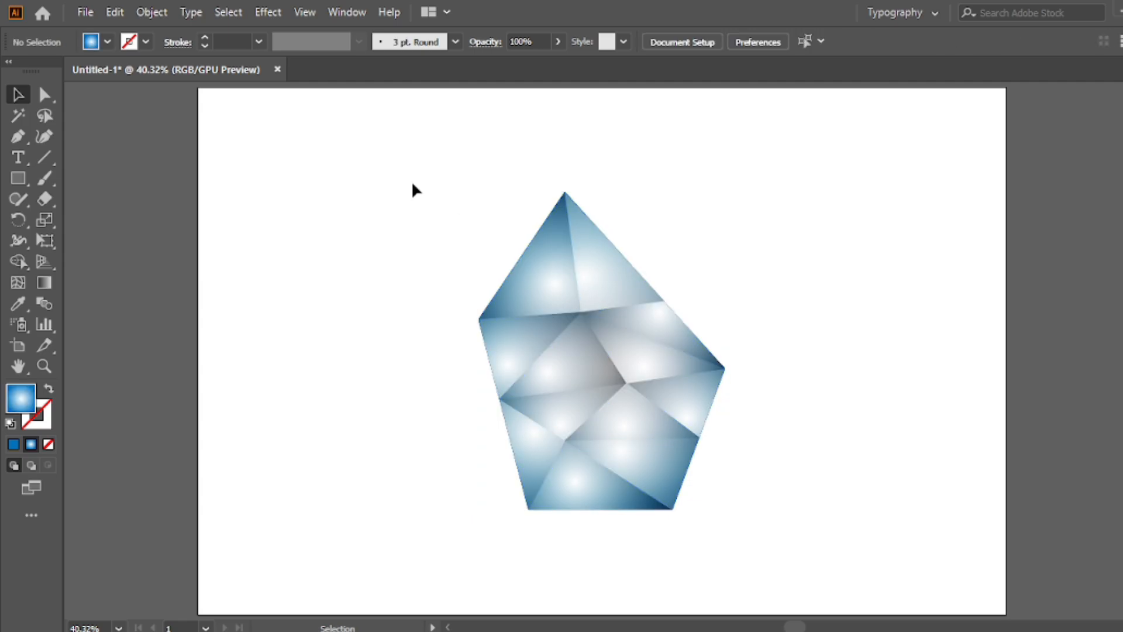
# Step: Create a copy of the faceted group reflected across the horizontal axis
pyautogui.hotkey('ctrl', '-')
pyautogui.scroll(1, 616, 183)
pyautogui.click(526, 266)
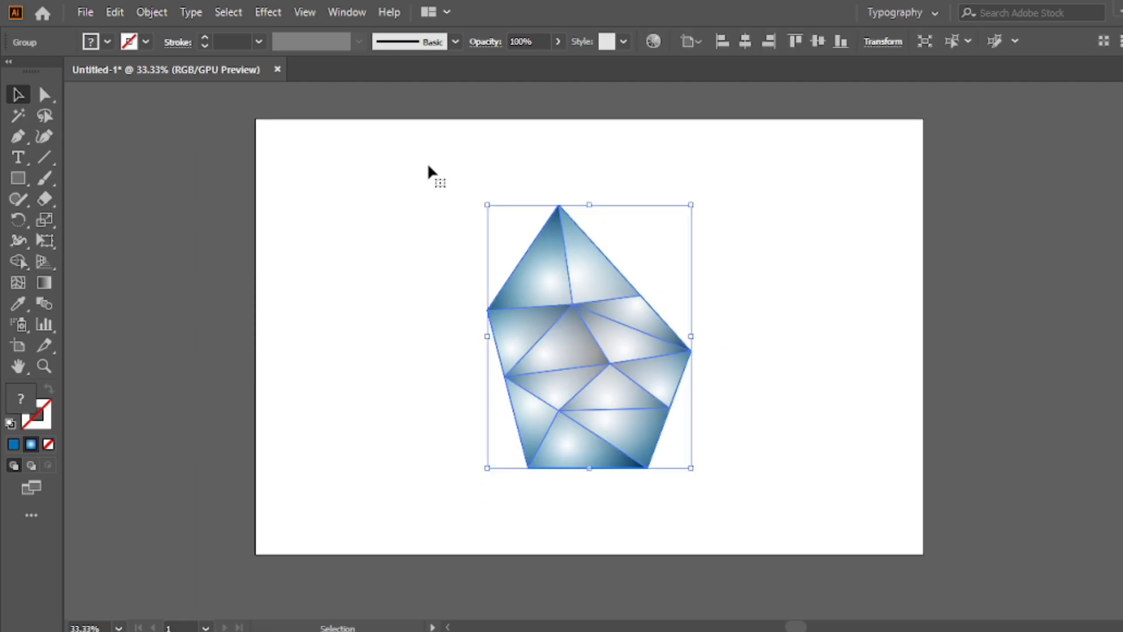
pyautogui.rightClick(419, 114)
pyautogui.moveTo(515, 310)
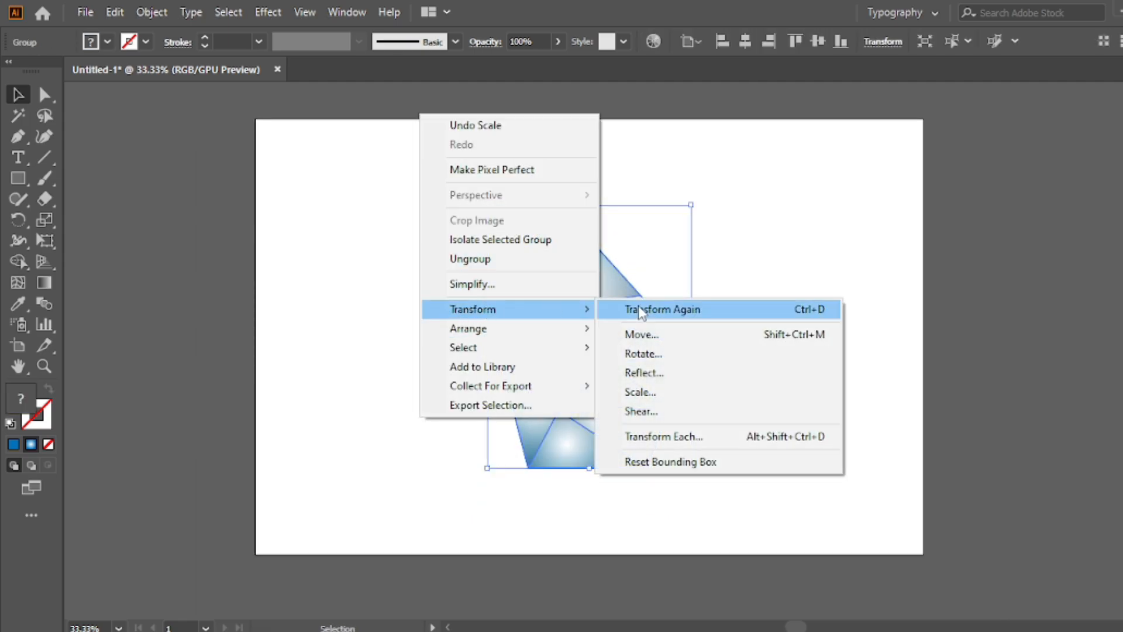
pyautogui.click(656, 374)
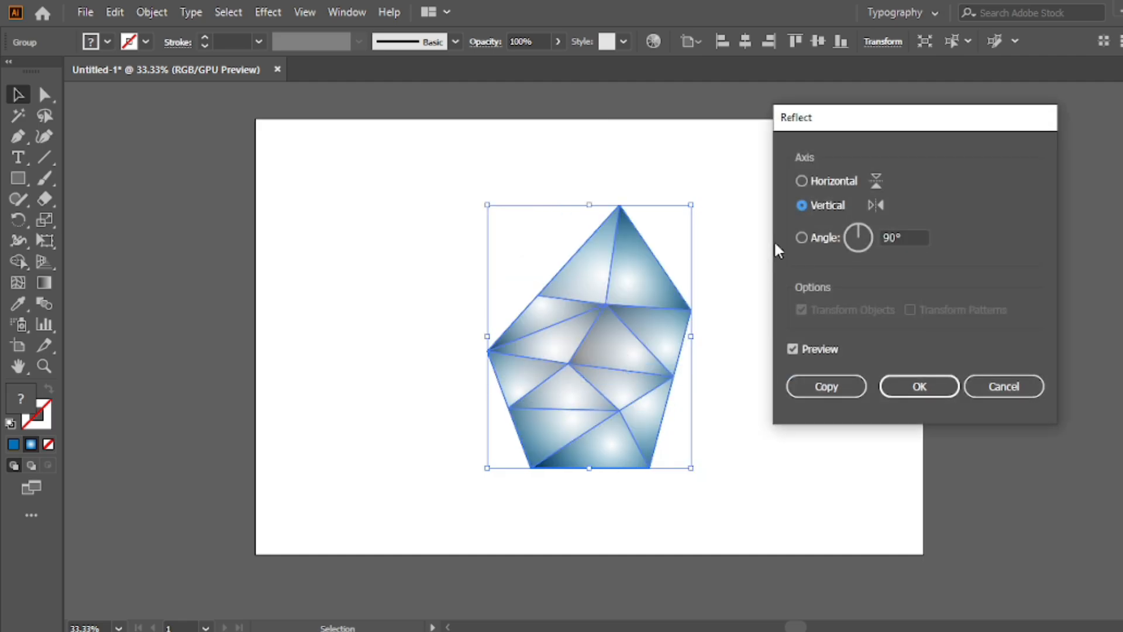
pyautogui.moveTo(834, 128); pyautogui.dragTo(832, 110)
pyautogui.click(801, 162)
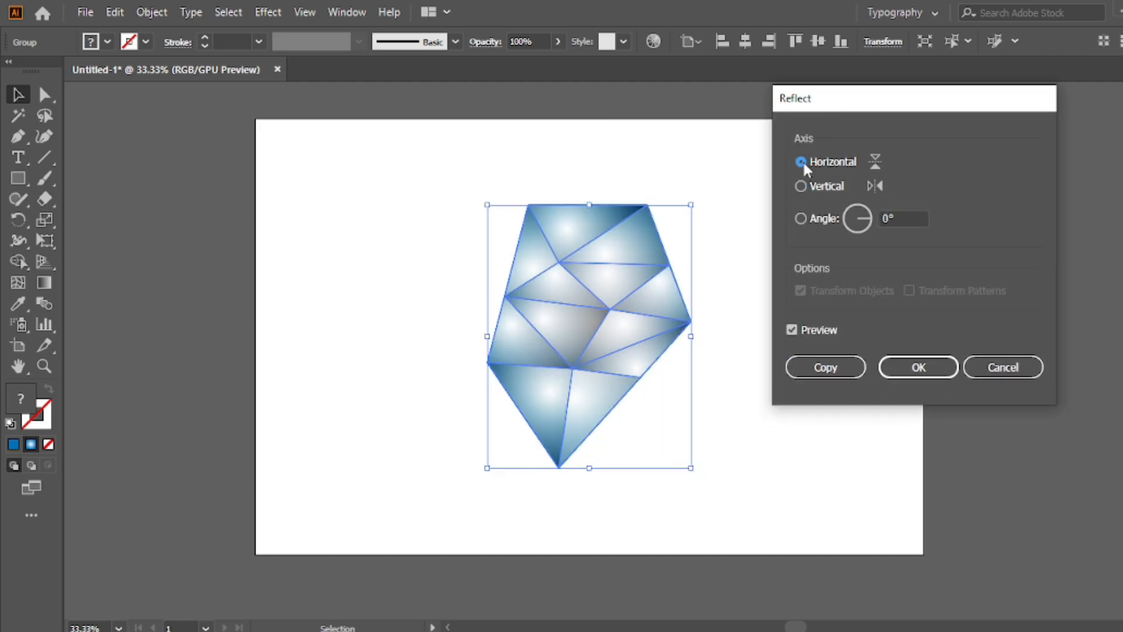
pyautogui.click(819, 366)
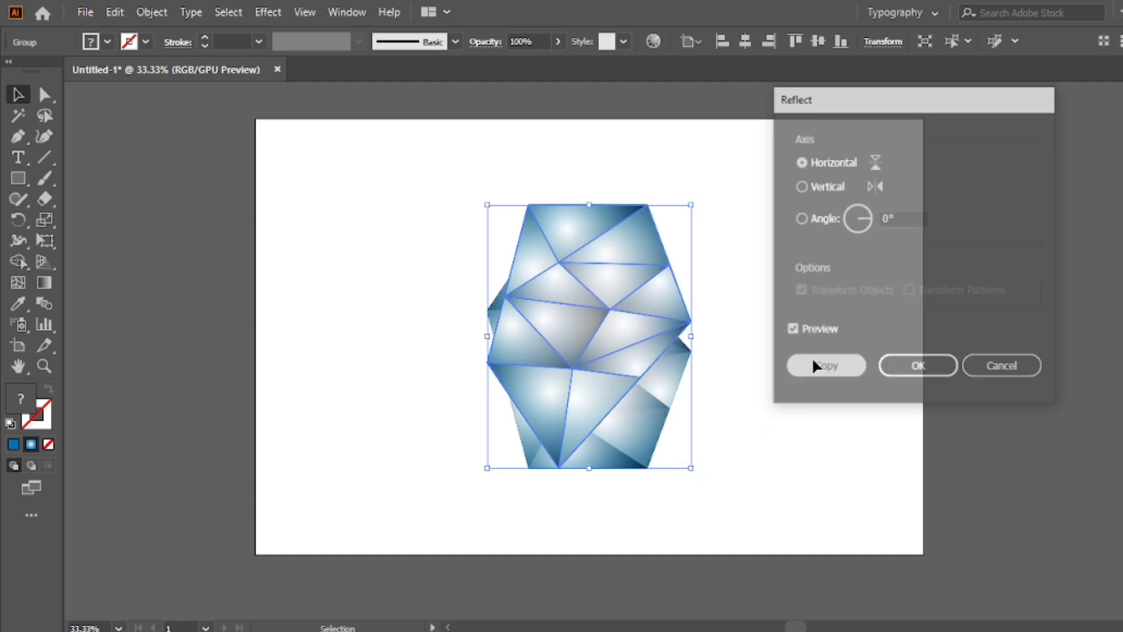
# Step: Move the reflected copy straight down below the original, leaving a narrow gap between their flat edges
pyautogui.moveTo(611, 256); pyautogui.dragTo(606, 529)
pyautogui.scroll(-1, 594, 376)
pyautogui.moveTo(594, 376); pyautogui.dragTo(609, 357)
pyautogui.hotkey('ctrl', 'z')
# Step: Move the original and its reflected copy up together so the original sits in the artboard's upper part
pyautogui.keyDown('shift'); pyautogui.click(564, 481); pyautogui.keyUp('shift')
pyautogui.moveTo(564, 480); pyautogui.dragTo(575, 448)
pyautogui.click(462, 346)
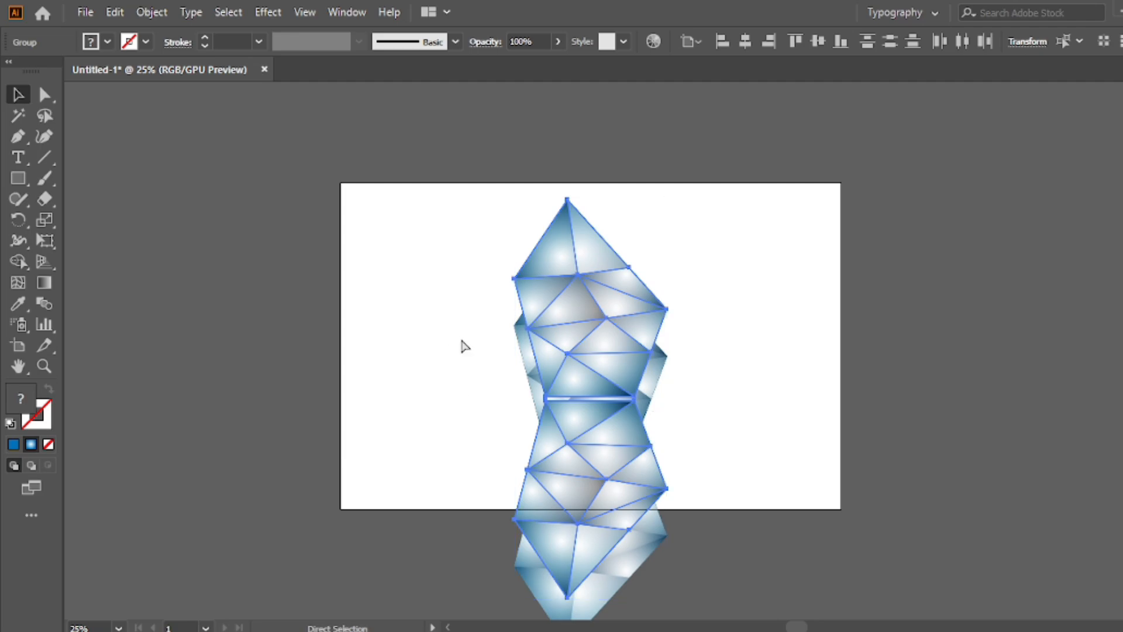
pyautogui.hotkey('ctrl', 'z')
pyautogui.click(556, 409)
pyautogui.moveTo(556, 410); pyautogui.dragTo(559, 359)
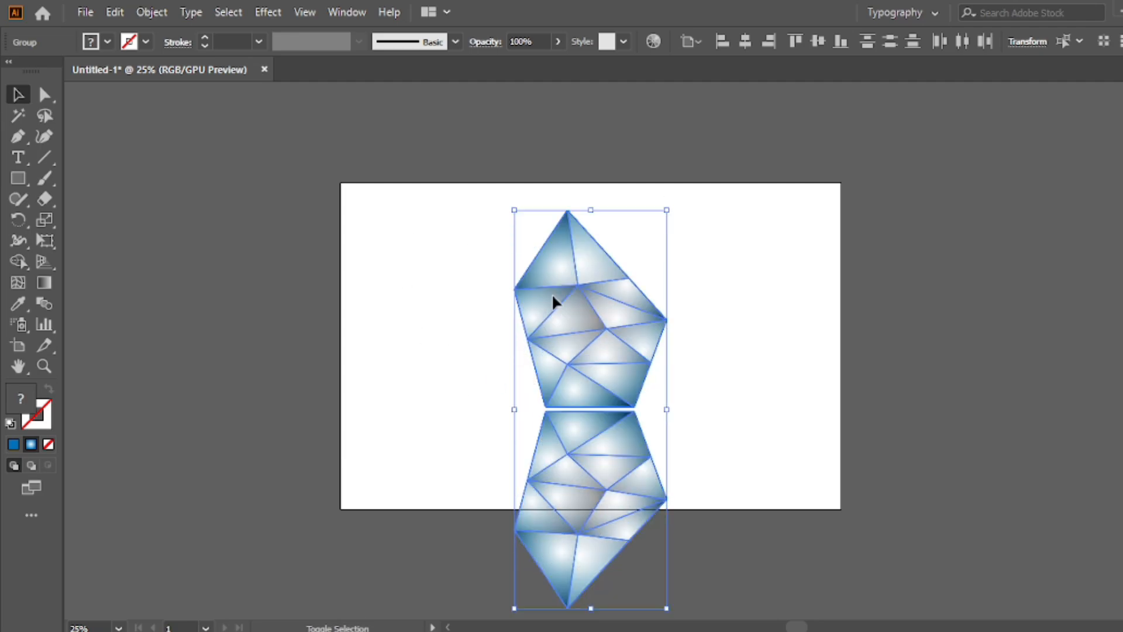
pyautogui.click(438, 311)
# Step: Draw a rectangle that completely covers the reflected copy, starting level with its upper flat edge
pyautogui.click(17, 179)
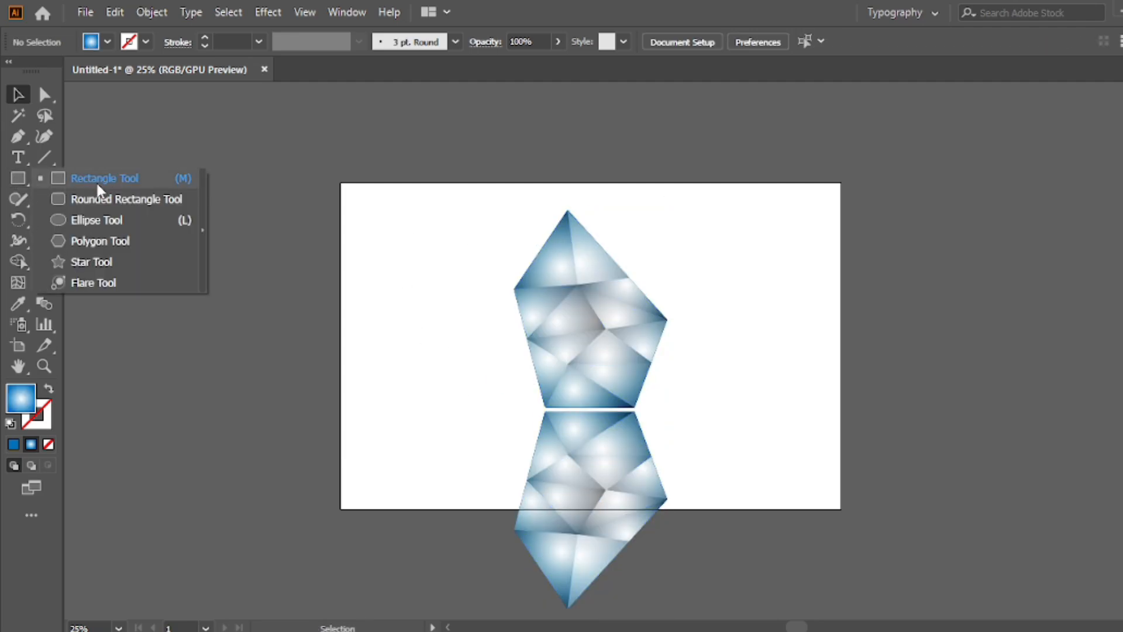
pyautogui.click(89, 177)
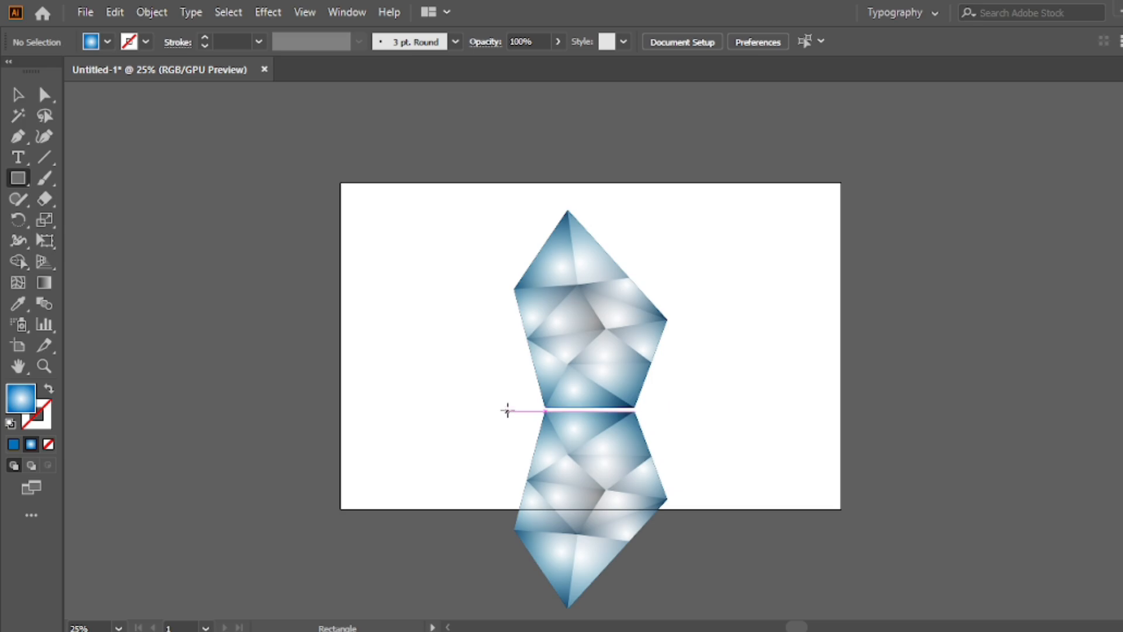
pyautogui.moveTo(508, 412); pyautogui.dragTo(682, 608)
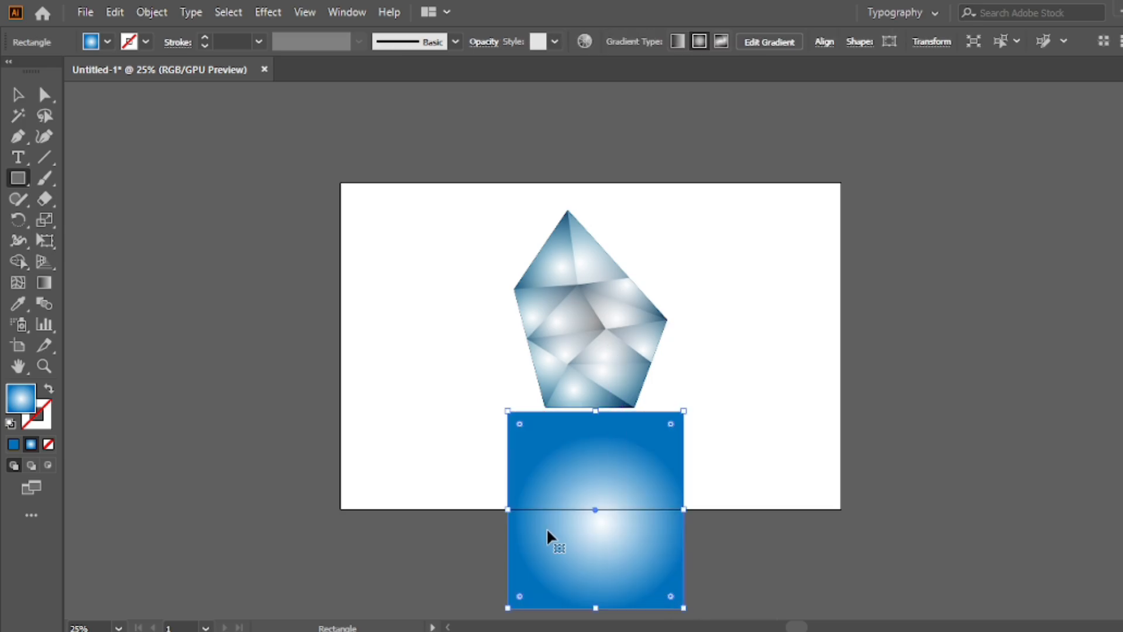
# Step: Widen the rectangle over the reflected copy slightly to the left and fill it with a linear white-to-black gradient
pyautogui.press('v')
pyautogui.moveTo(512, 506); pyautogui.dragTo(487, 508)
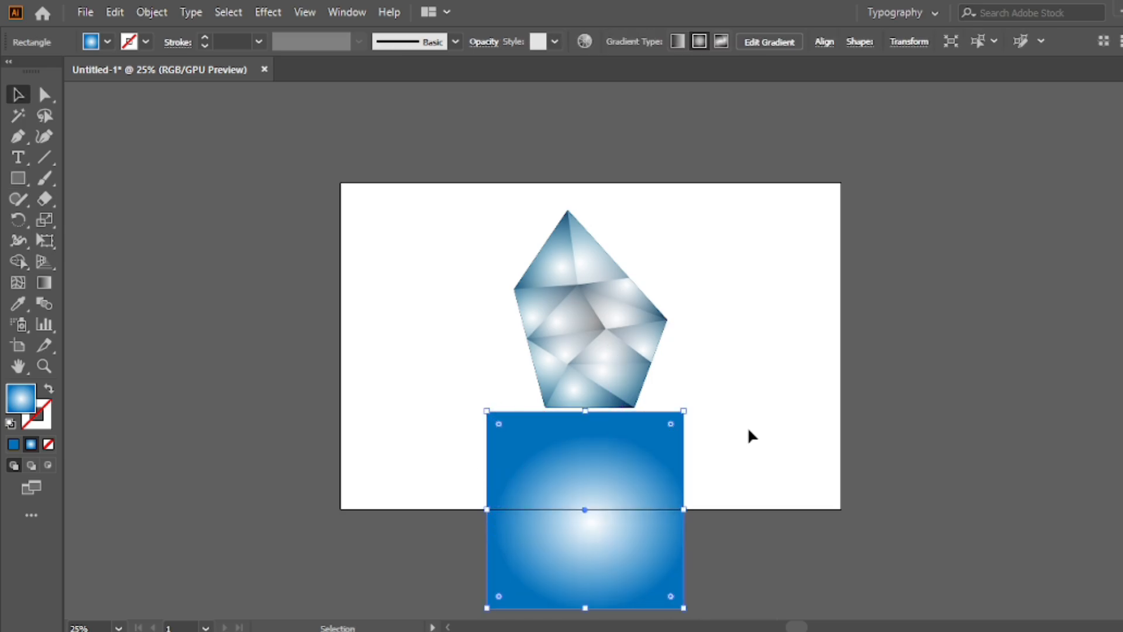
pyautogui.hotkey('ctrl', 'F9')
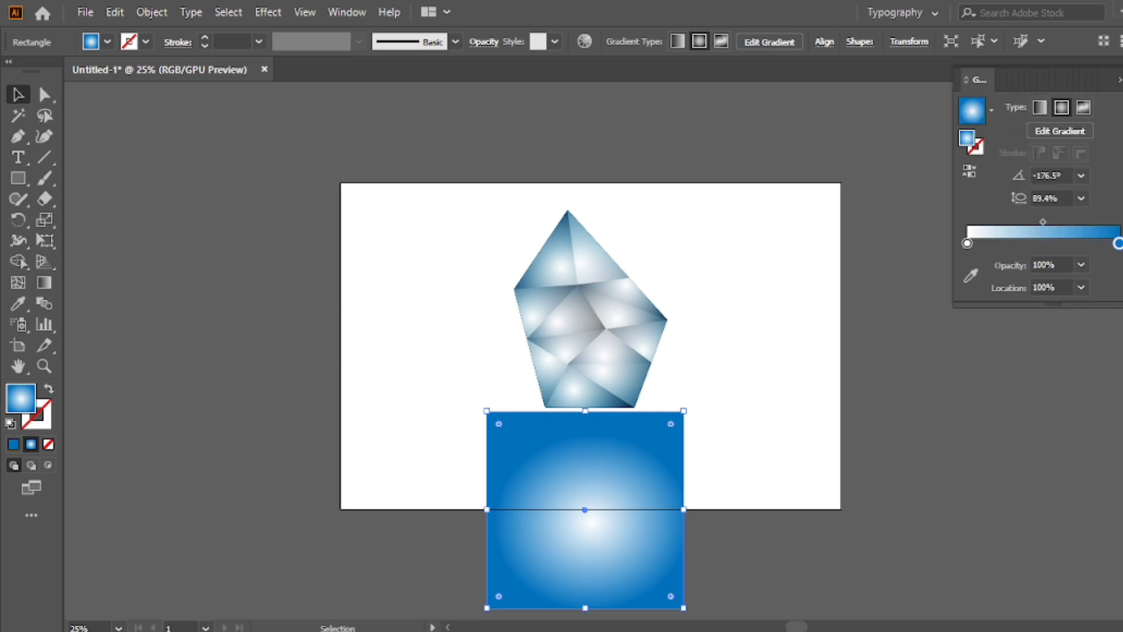
pyautogui.click(991, 109)
pyautogui.click(870, 149)
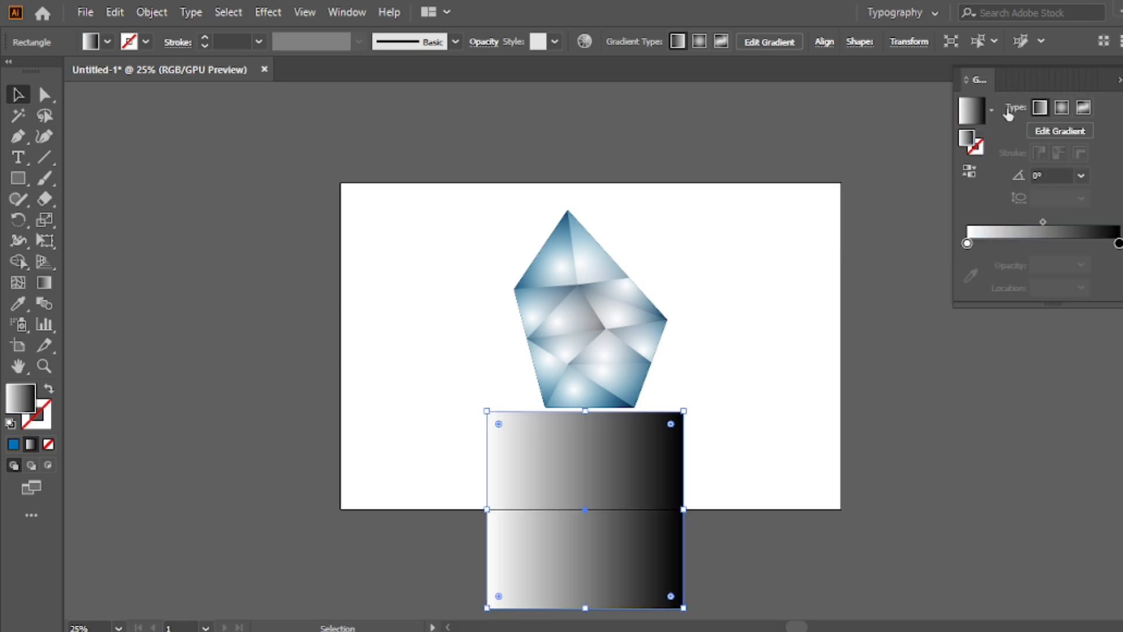
# Step: Run the rectangle's gradient vertically, fading from light at its upper edge to solid black at about mid-height
pyautogui.press('g')
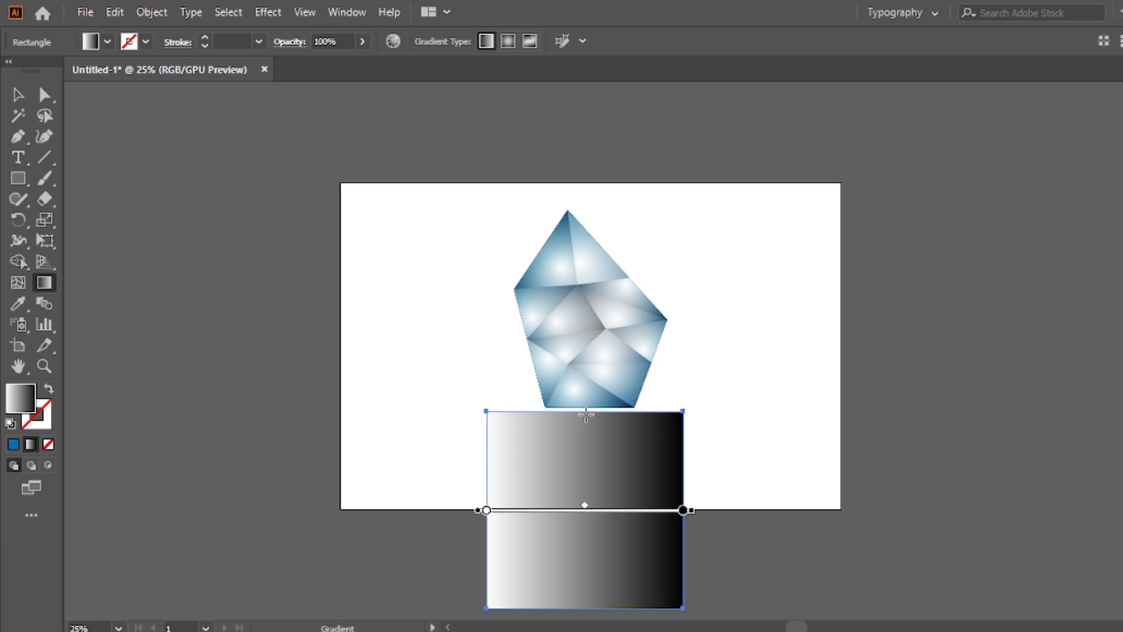
pyautogui.moveTo(586, 414); pyautogui.dragTo(584, 615)
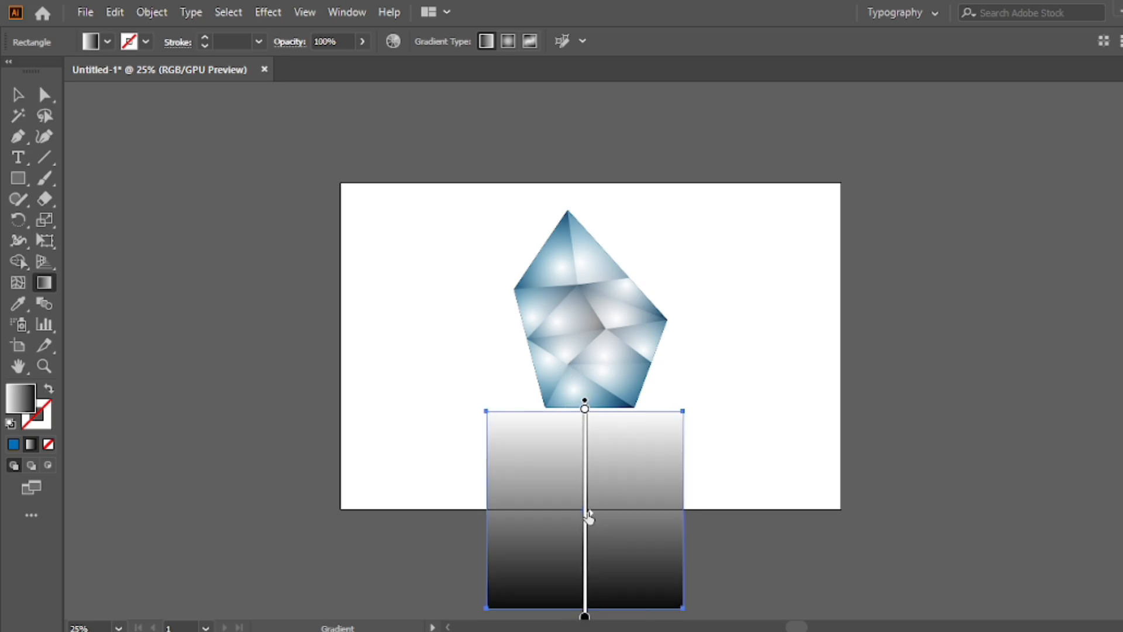
pyautogui.moveTo(588, 516); pyautogui.dragTo(584, 403)
# Step: Make an opacity mask for the reflected copy from the gradient rectangle
pyautogui.click(17, 95)
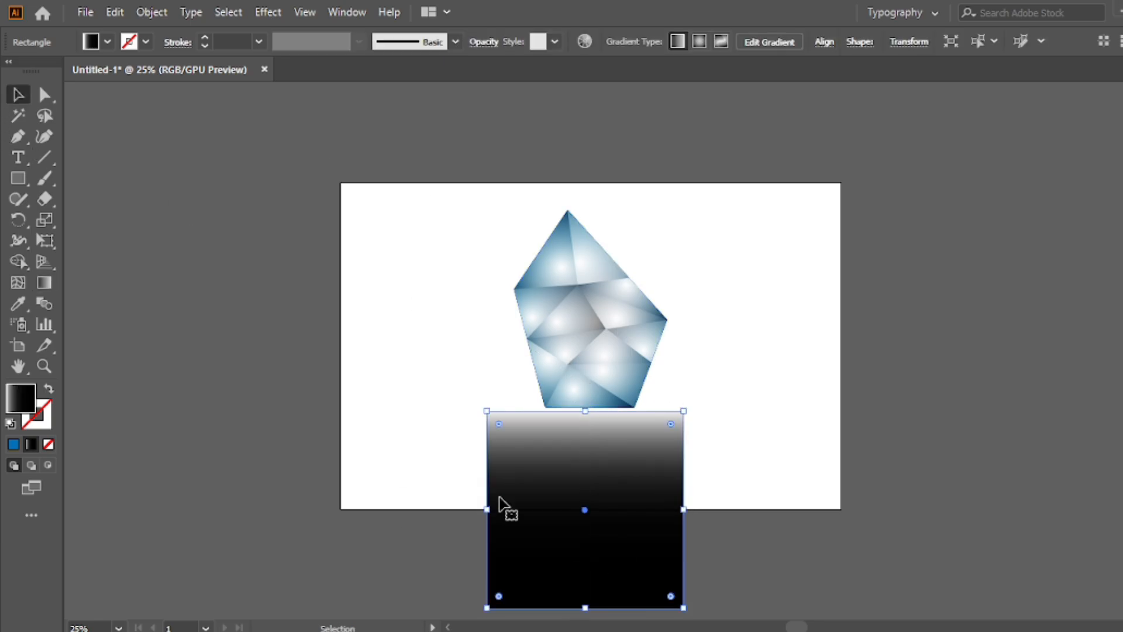
pyautogui.moveTo(462, 434); pyautogui.dragTo(704, 602)
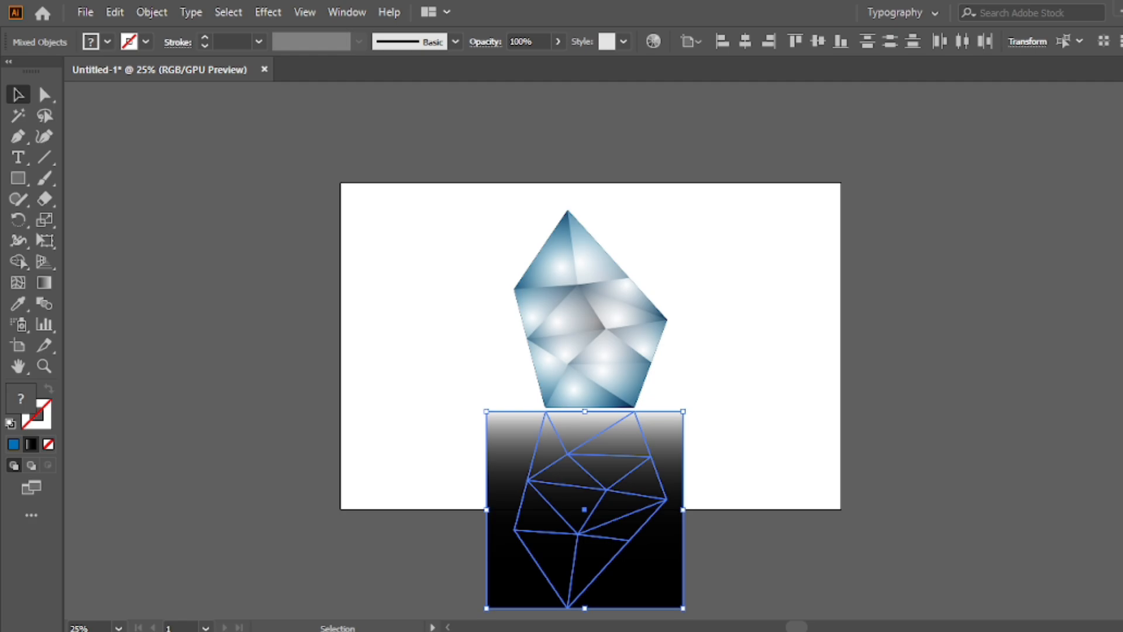
pyautogui.hotkey('ctrl', 'shift', 'F10')
pyautogui.click(1108, 136)
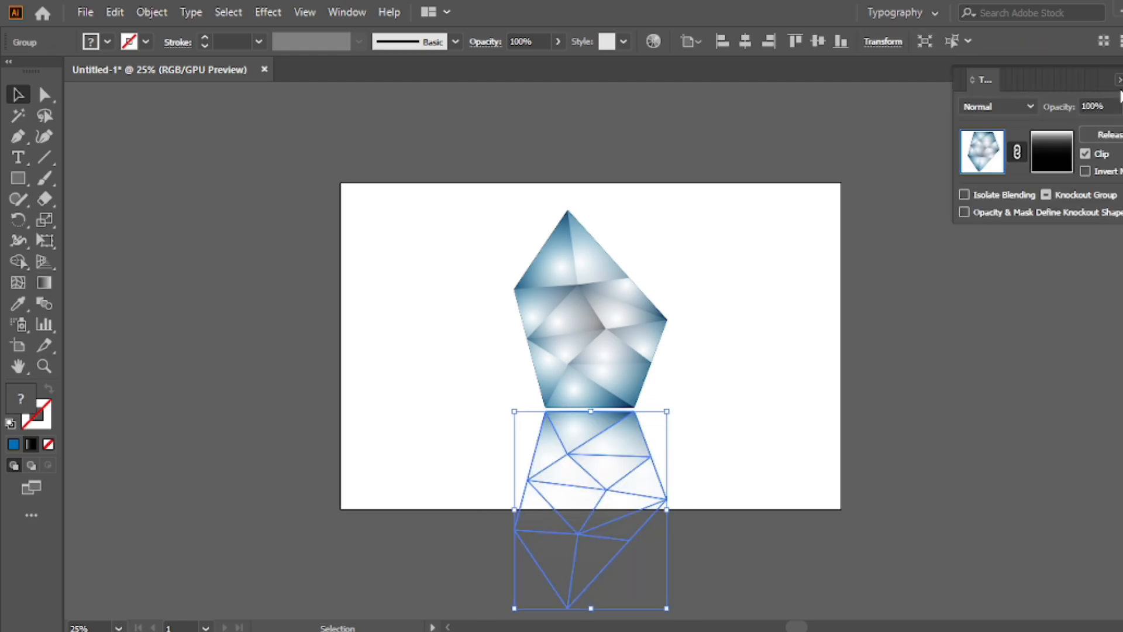
pyautogui.click(1118, 79)
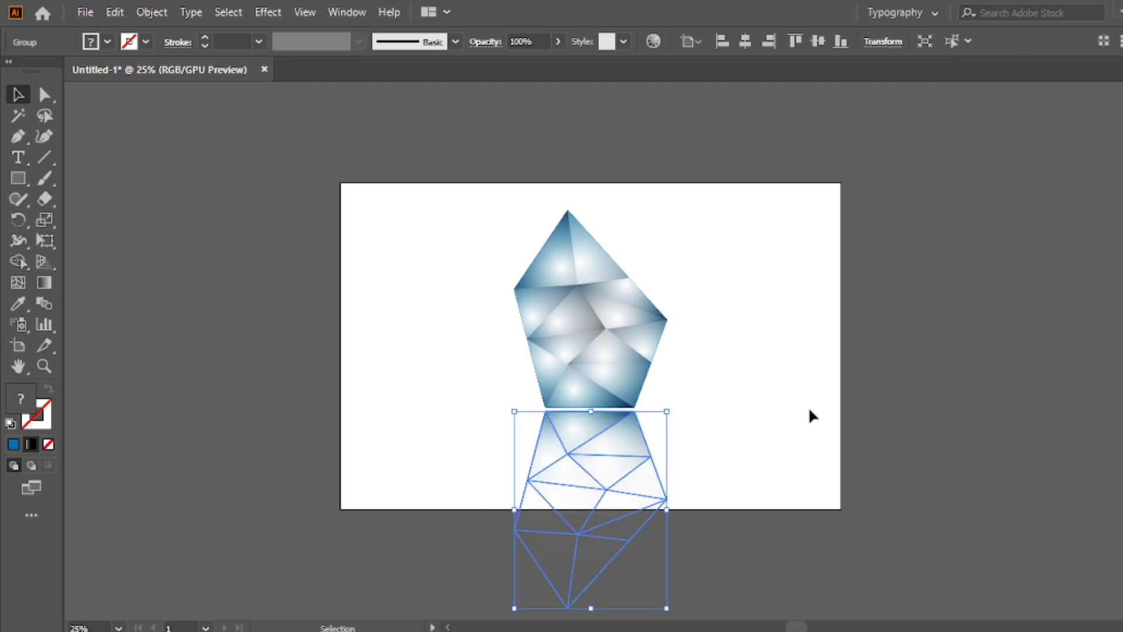
# Step: Nudge the masked reflection slightly up to narrow the gap below the crystal
pyautogui.click(696, 345)
pyautogui.click(617, 433)
pyautogui.click(667, 337)
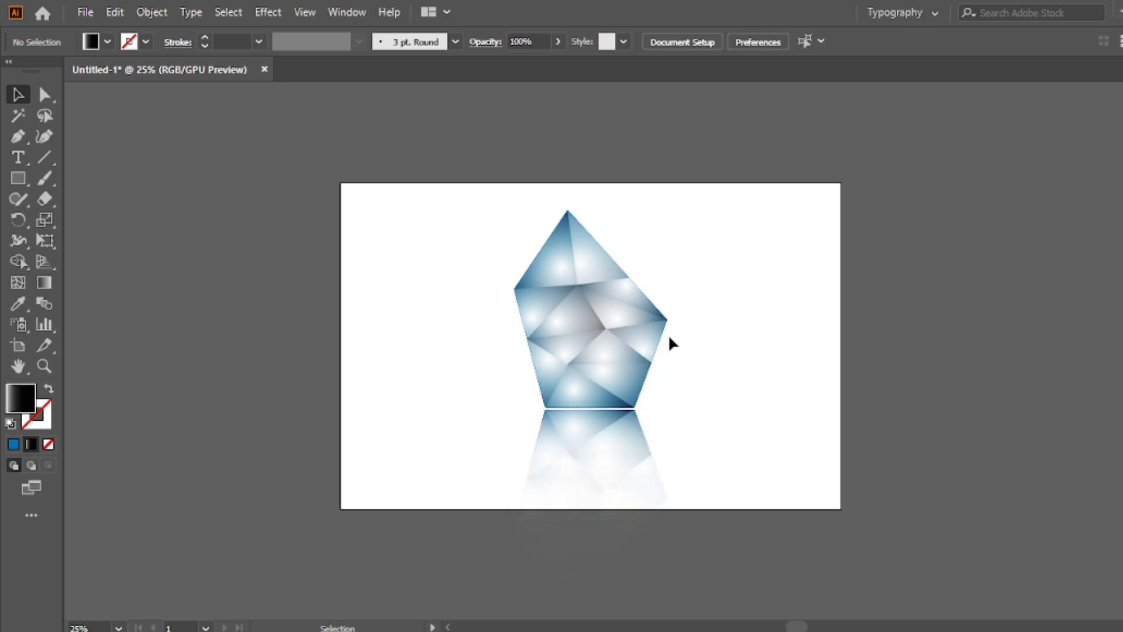
# Step: Centre the crystal and its reflection horizontally on each other and group them
pyautogui.moveTo(690, 276); pyautogui.dragTo(597, 357)
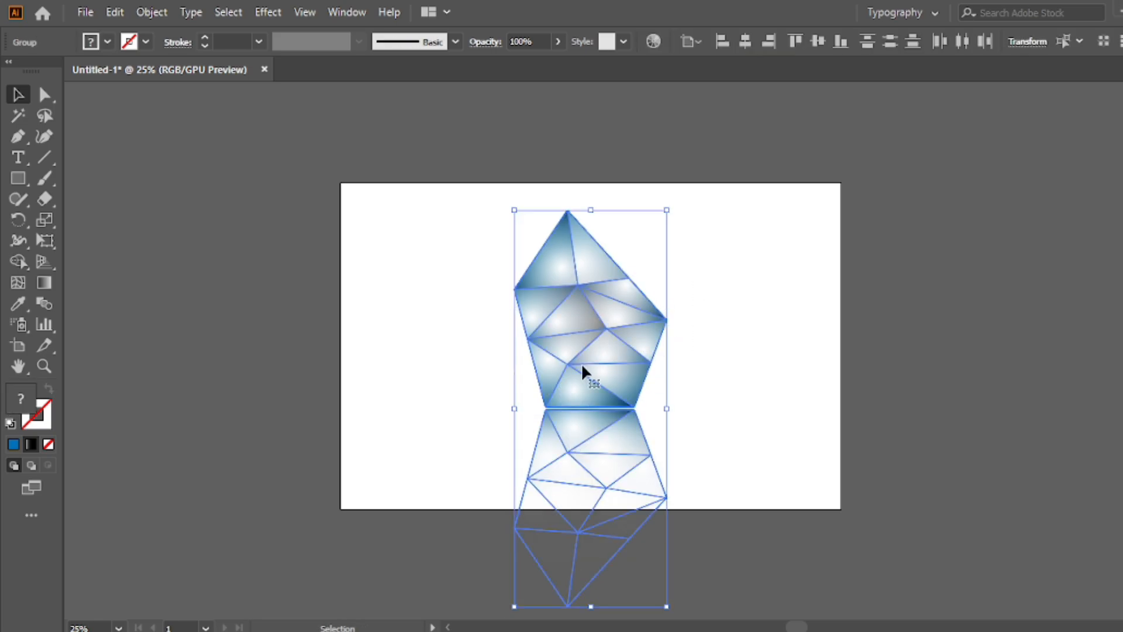
pyautogui.click(752, 38)
pyautogui.rightClick(462, 249)
pyautogui.click(549, 382)
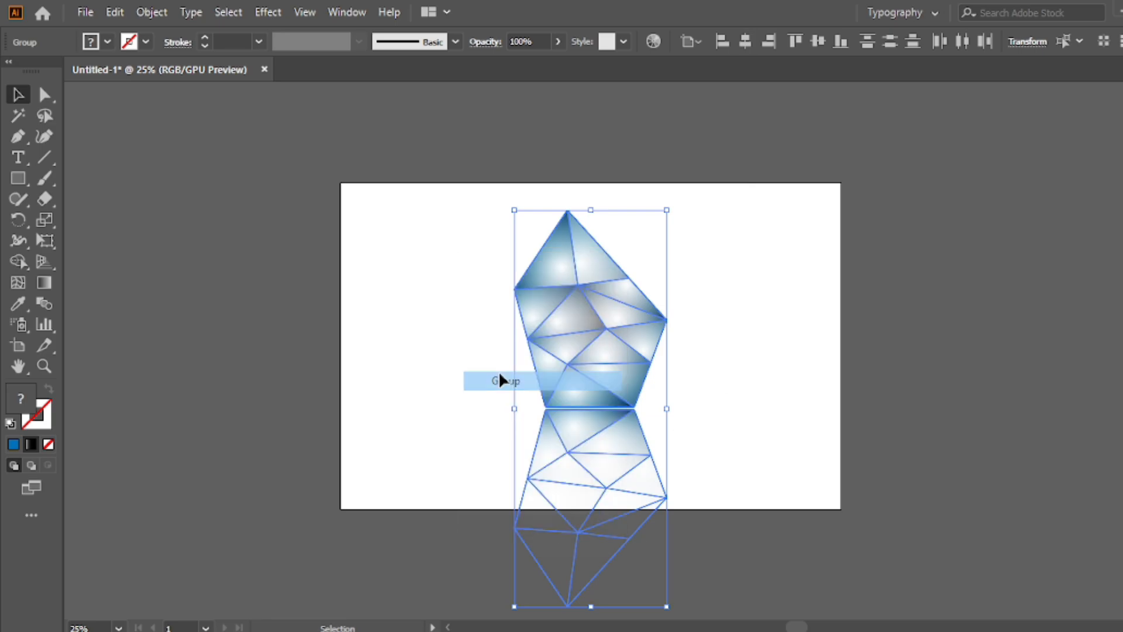
pyautogui.click(433, 224)
# Step: Draw a rectangle covering the whole artboard and give it a solid black fill with no stroke
pyautogui.click(11, 183)
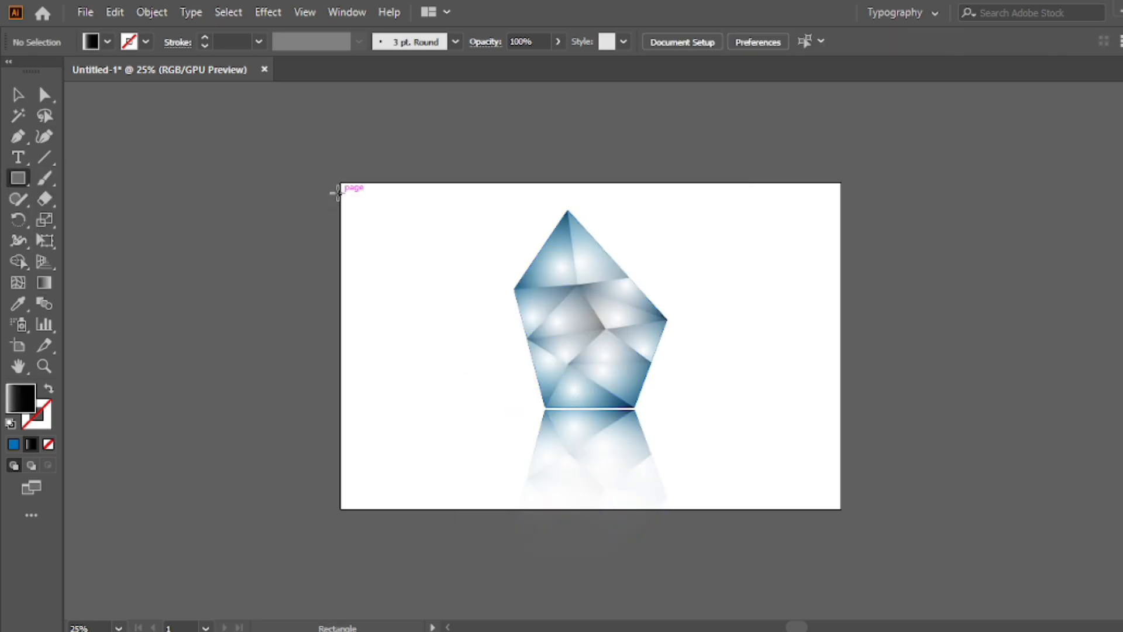
pyautogui.moveTo(341, 183); pyautogui.dragTo(841, 508)
pyautogui.press('v')
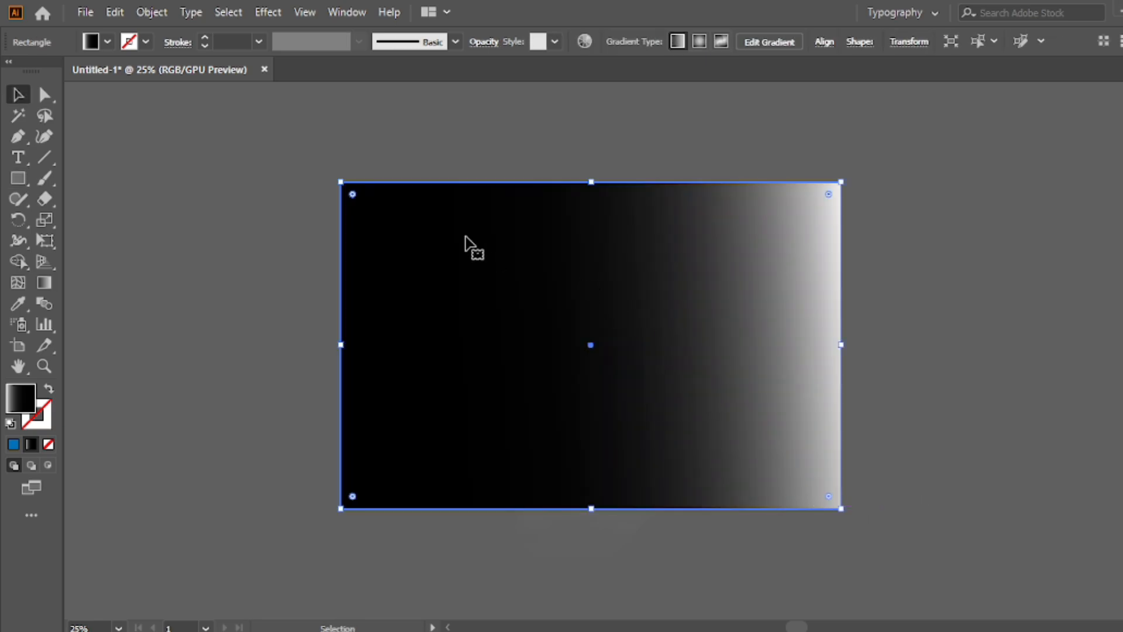
pyautogui.click(9, 423)
pyautogui.click(50, 388)
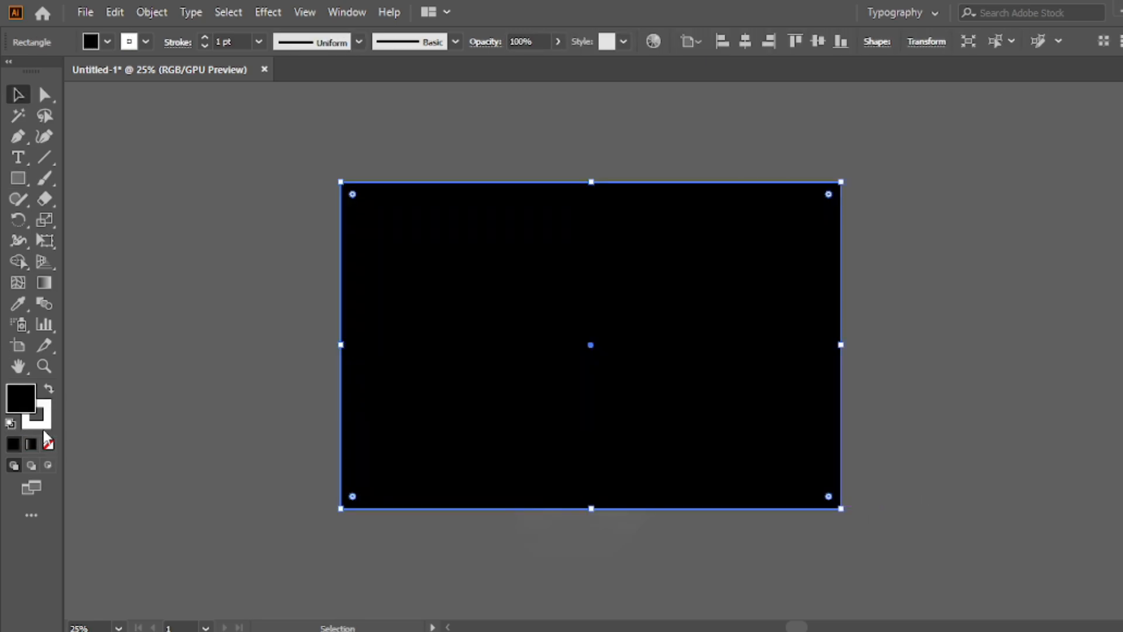
pyautogui.click(49, 443)
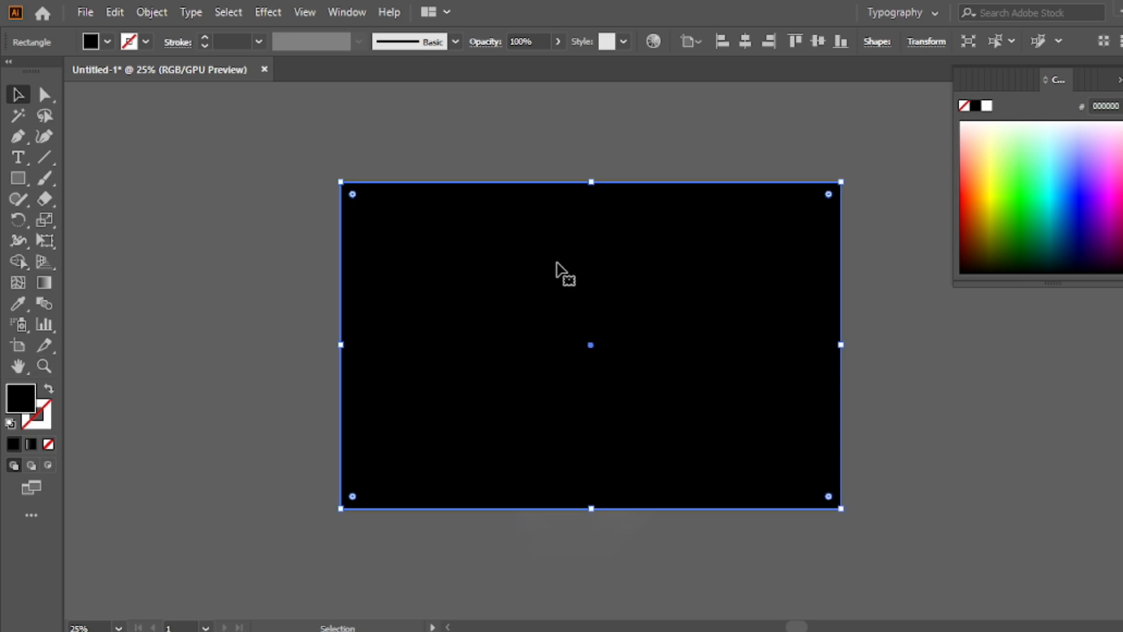
pyautogui.click(1119, 82)
# Step: Send the black background rectangle to the back, behind the crystal group
pyautogui.rightClick(514, 264)
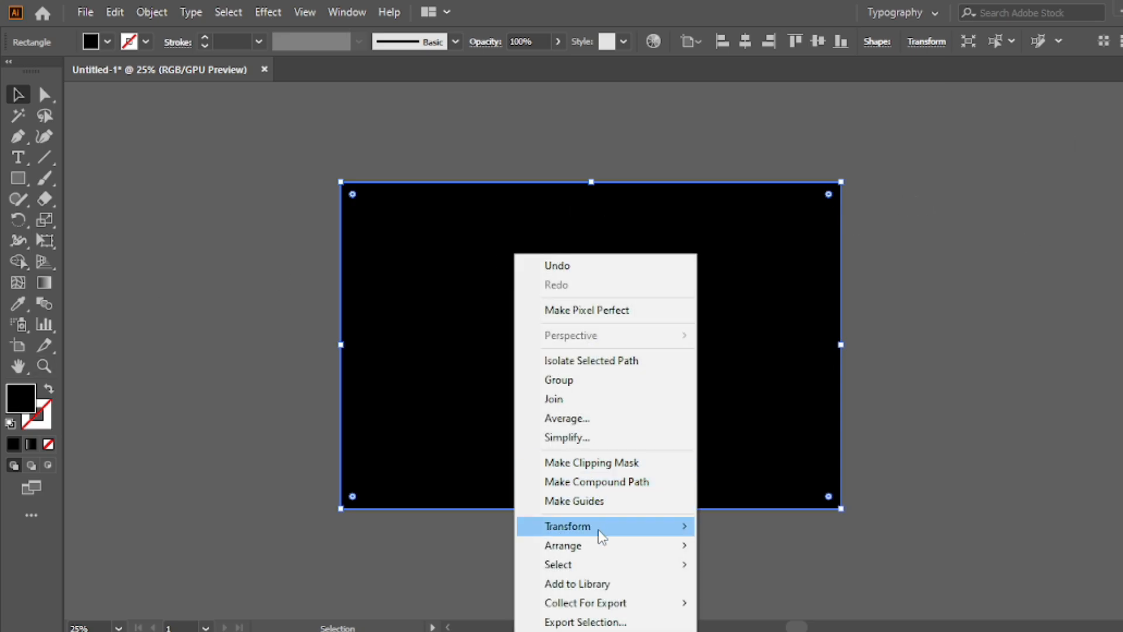
pyautogui.moveTo(638, 544)
pyautogui.click(734, 603)
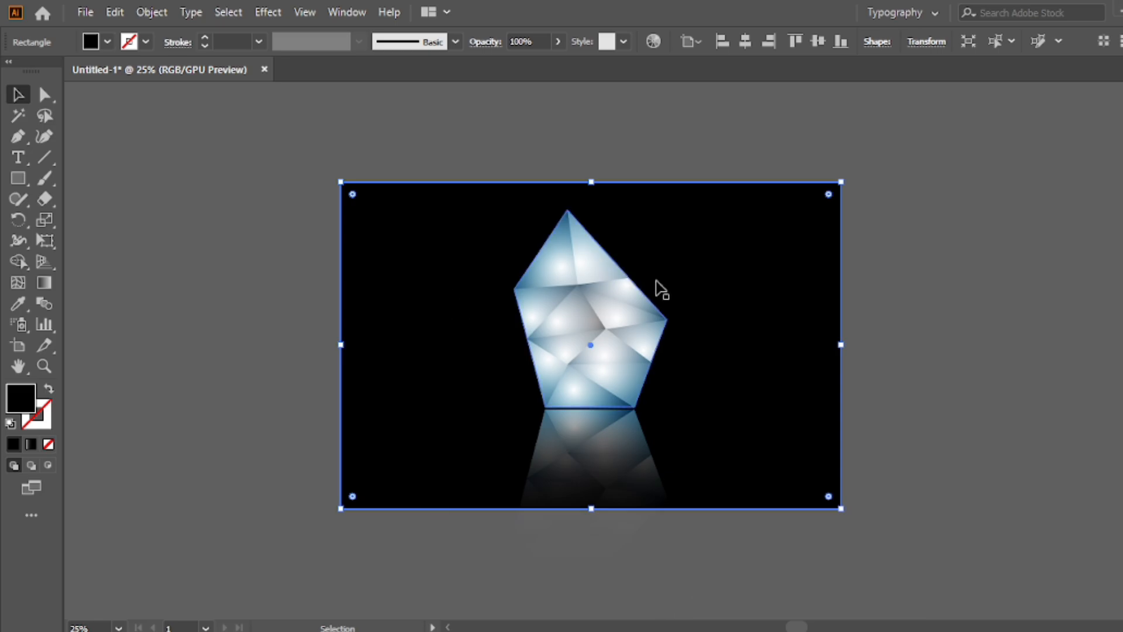
pyautogui.click(460, 150)
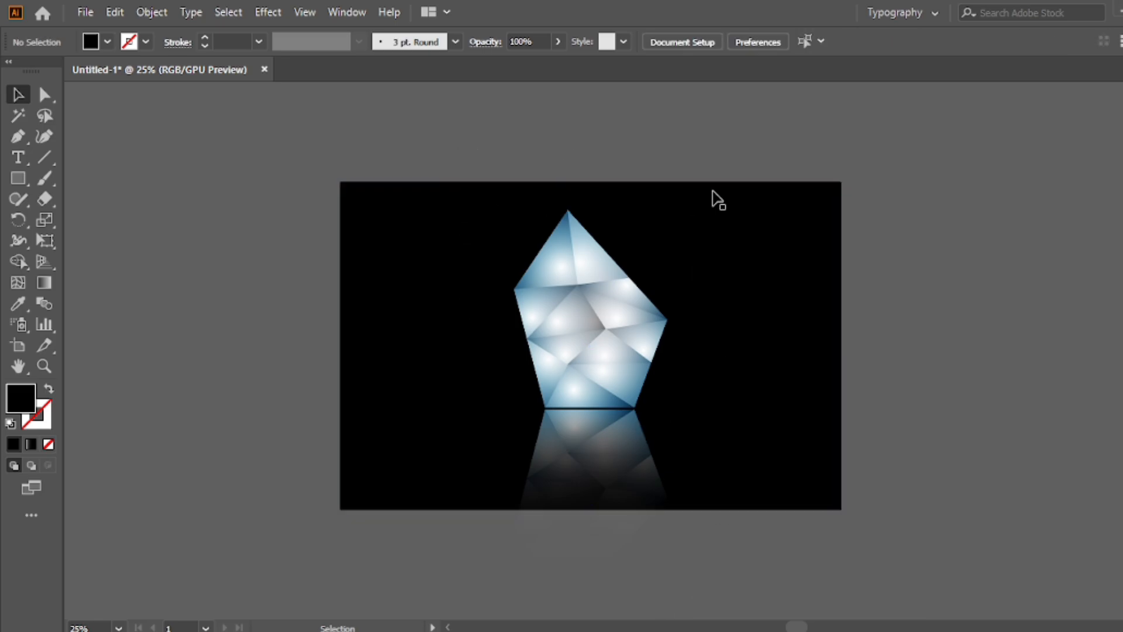
# Step: Fill the background rectangle with the dark grey swatch two shades lighter than black
pyautogui.click(696, 272)
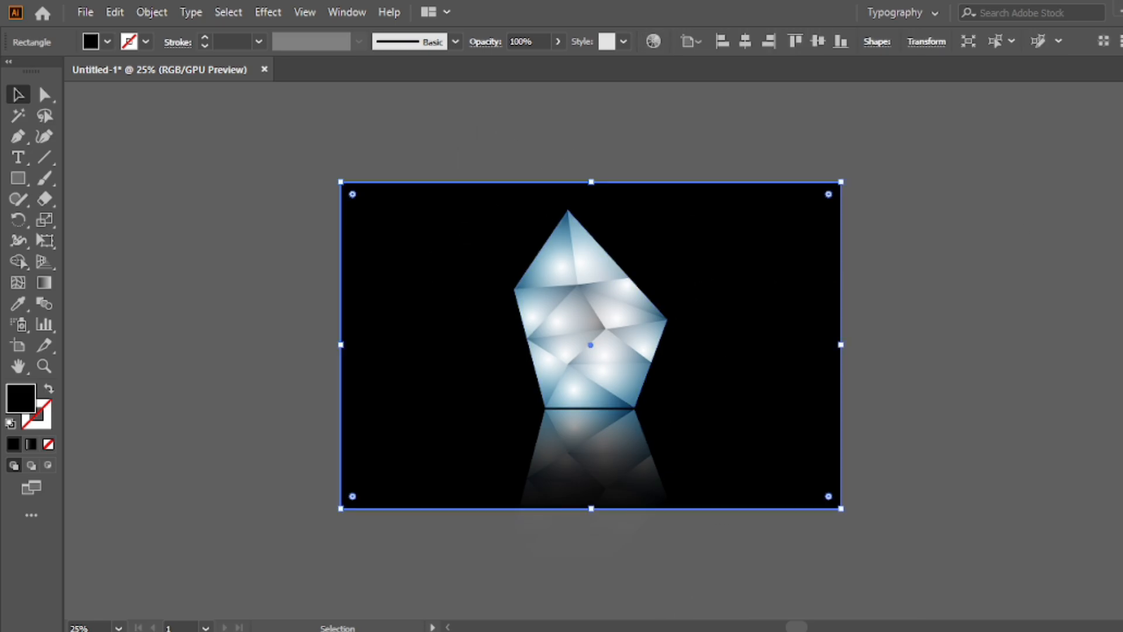
pyautogui.click(1121, 117)
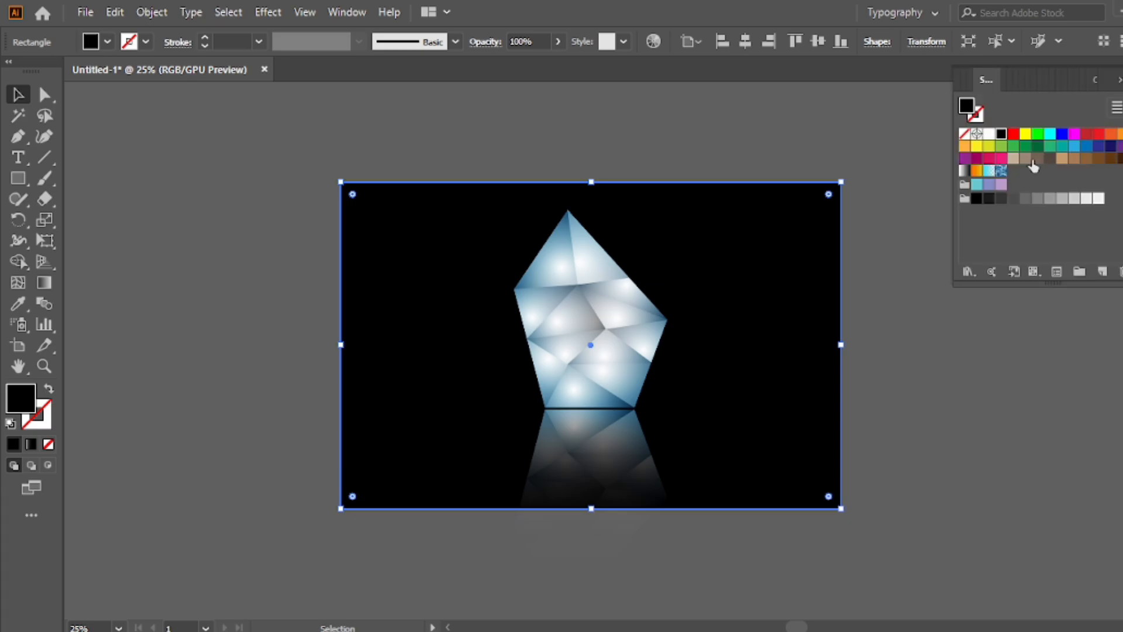
pyautogui.click(989, 199)
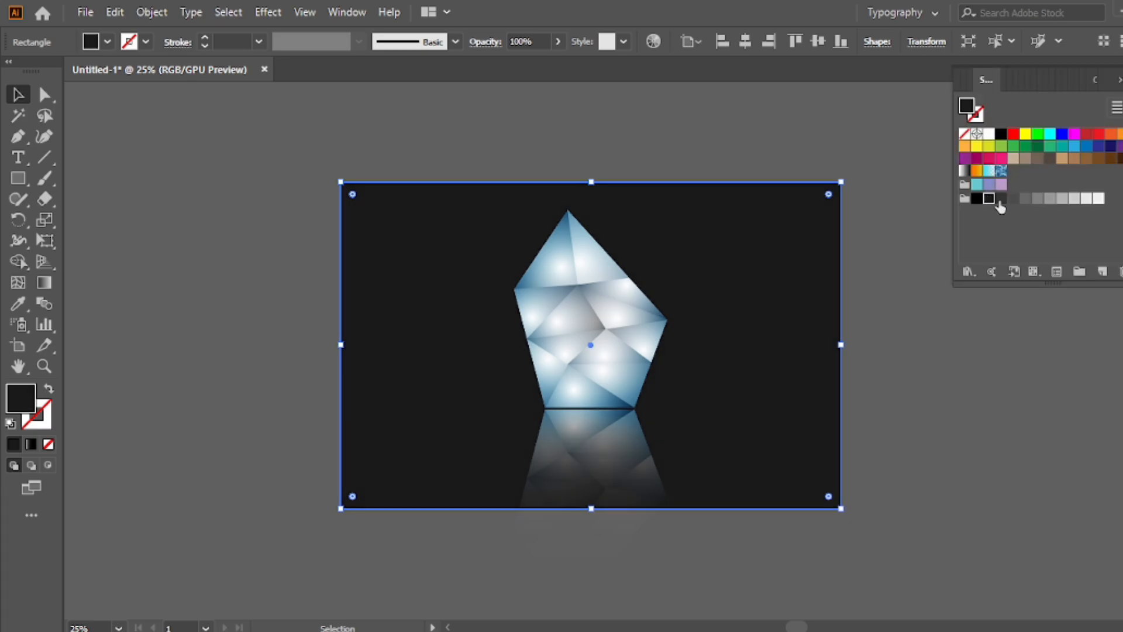
pyautogui.click(1000, 199)
pyautogui.click(971, 165)
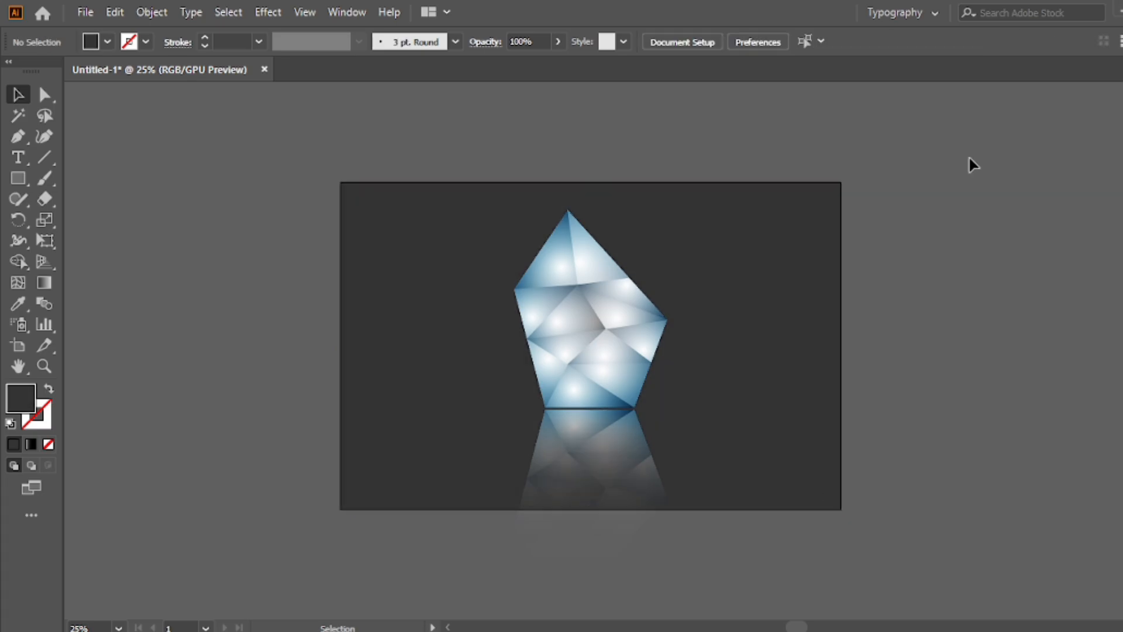
# Step: Move the crystal group slightly straight down on the artboard
pyautogui.click(615, 328)
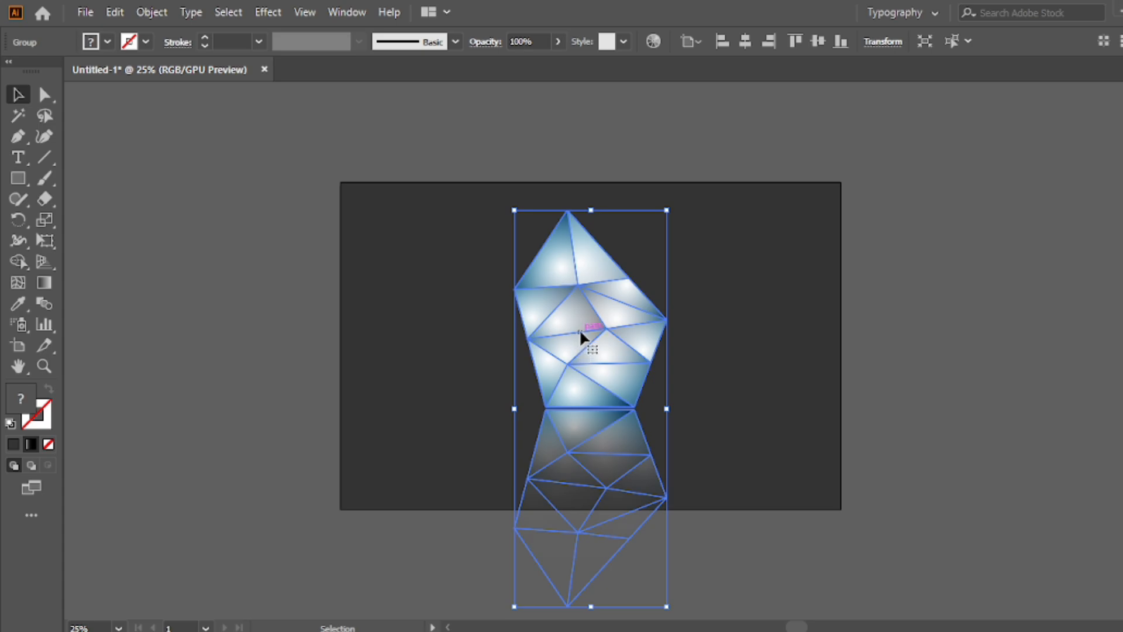
pyautogui.click(742, 95)
pyautogui.click(594, 314)
pyautogui.moveTo(594, 314); pyautogui.dragTo(594, 331)
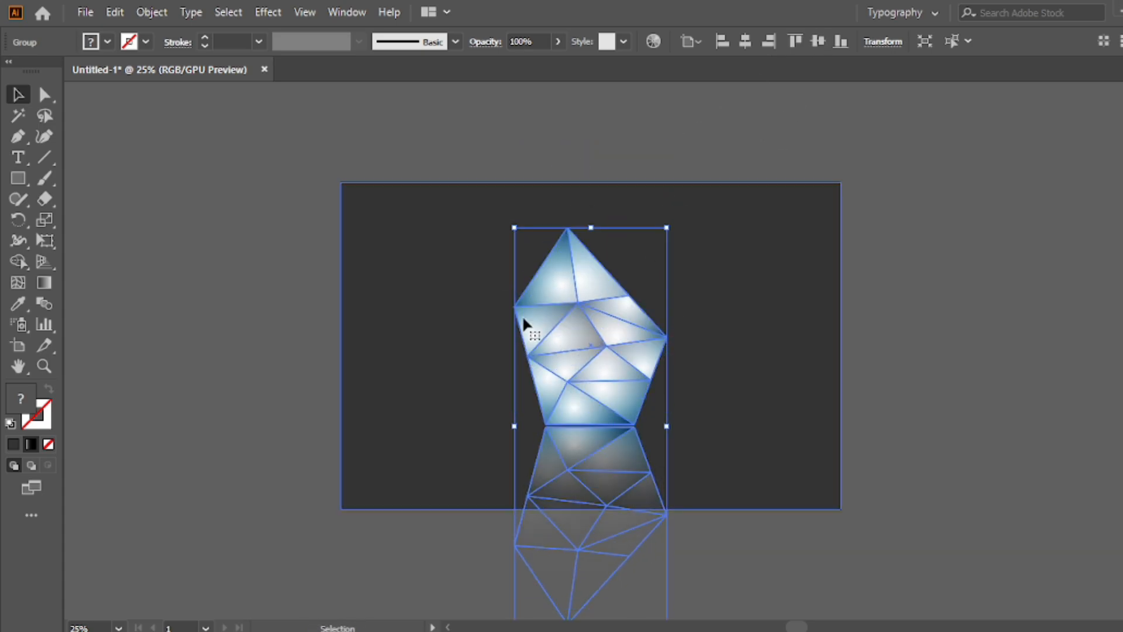
# Step: Fill the background rectangle with the near-black grey swatch one shade lighter than black
pyautogui.click(563, 225)
pyautogui.moveTo(1014, 183)
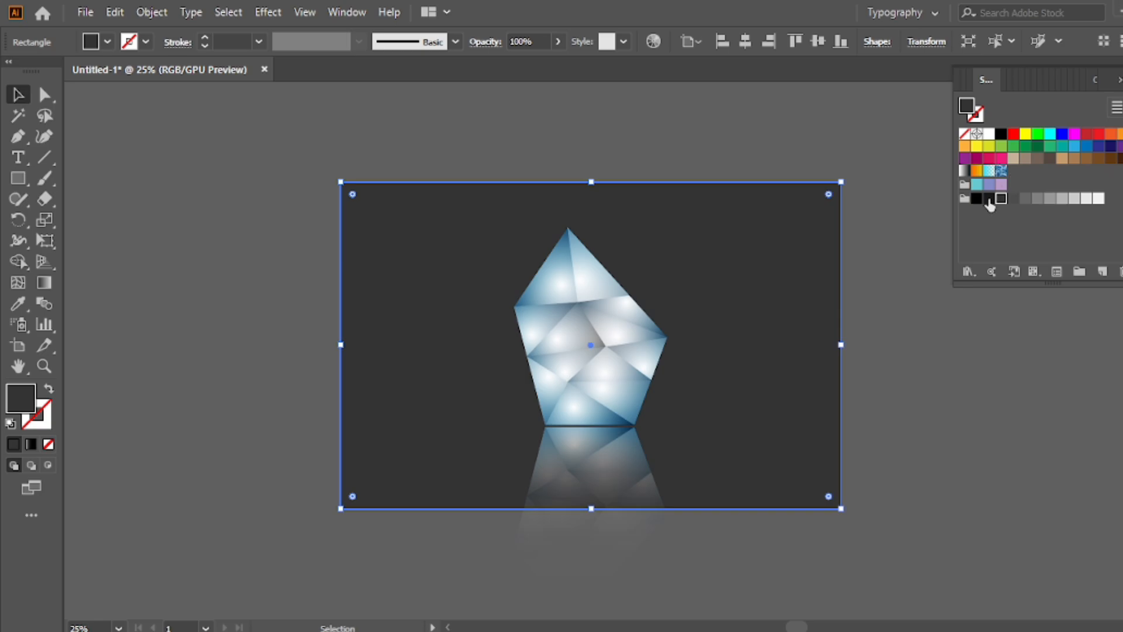
pyautogui.click(988, 199)
pyautogui.hotkey('ctrl', 'shift', 'a')
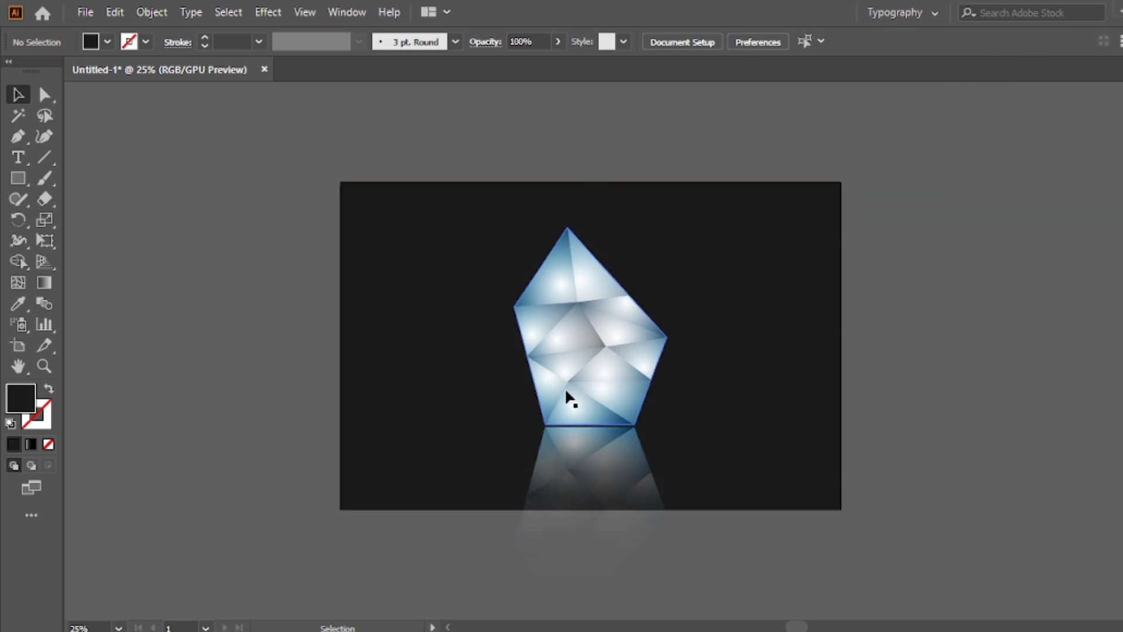
# Step: Copy the crystal group and paste the duplicate in front
pyautogui.click(566, 395)
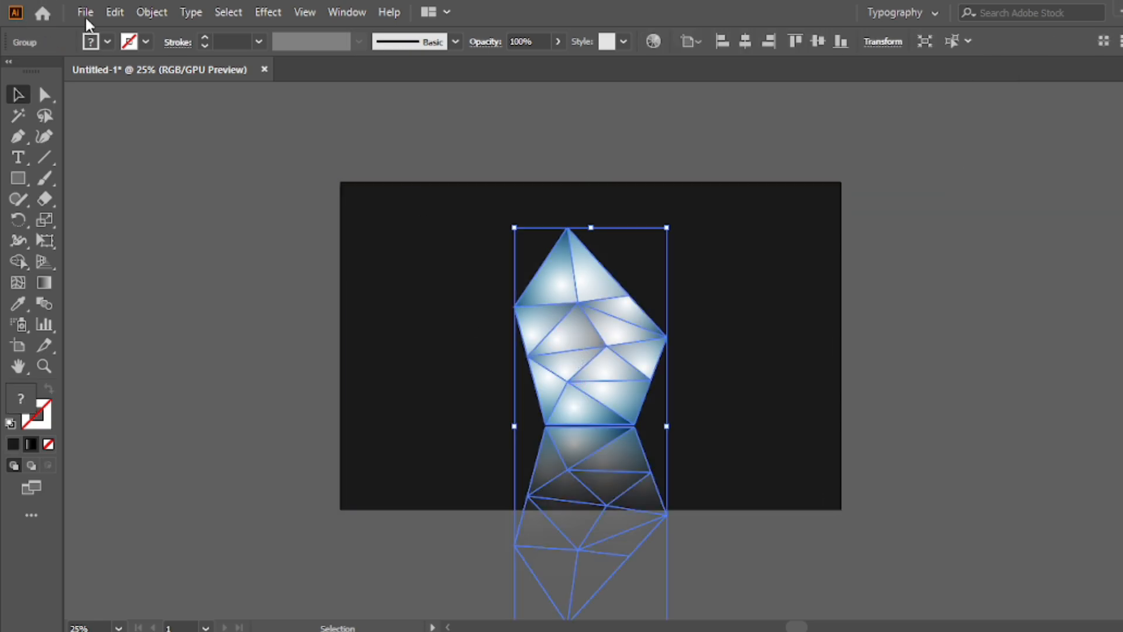
pyautogui.click(116, 13)
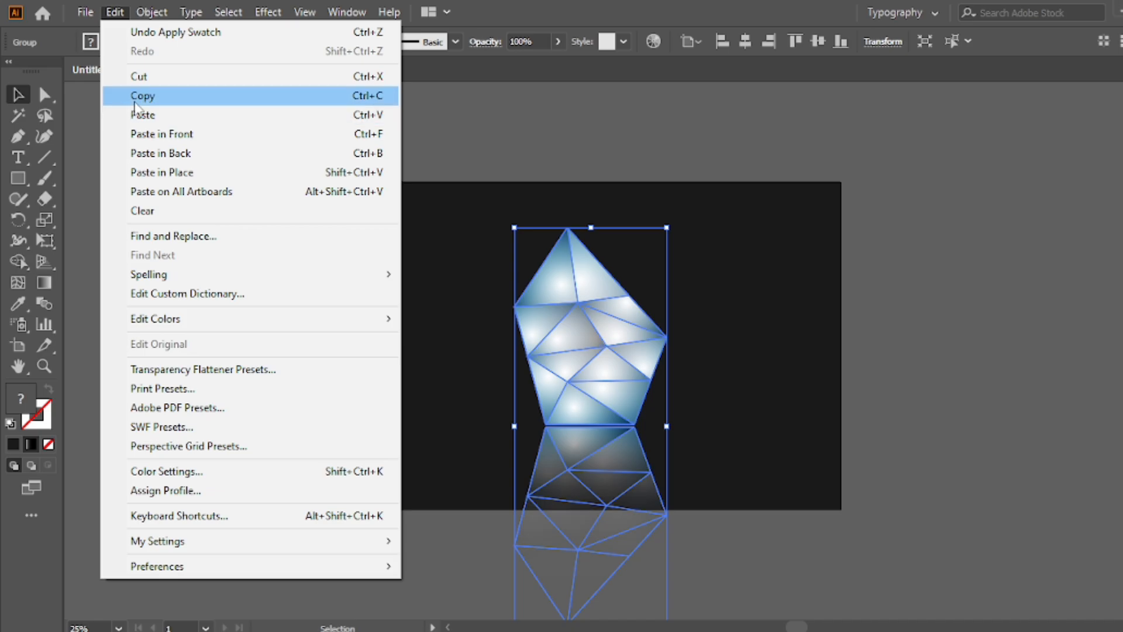
pyautogui.click(155, 97)
pyautogui.click(115, 13)
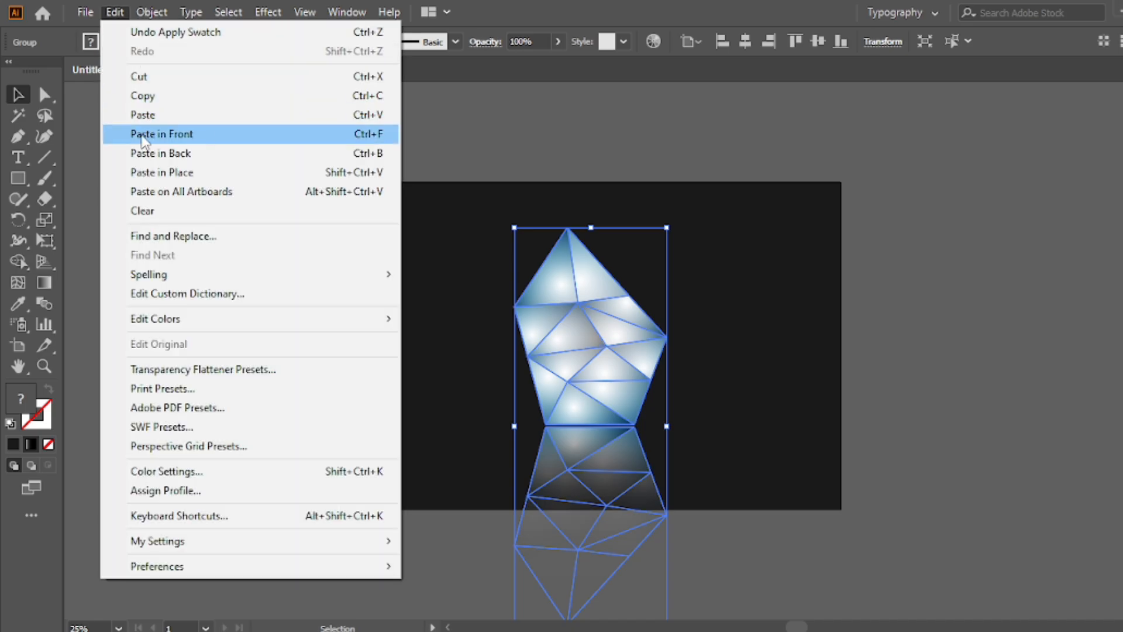
pyautogui.click(147, 134)
# Step: Scale the duplicate crystal down and place it overlapping the original's right side, with their bases level
pyautogui.moveTo(587, 356); pyautogui.dragTo(703, 359)
pyautogui.moveTo(705, 228); pyautogui.dragTo(706, 288)
pyautogui.moveTo(691, 362); pyautogui.dragTo(653, 366)
pyautogui.click(837, 270)
pyautogui.click(886, 283)
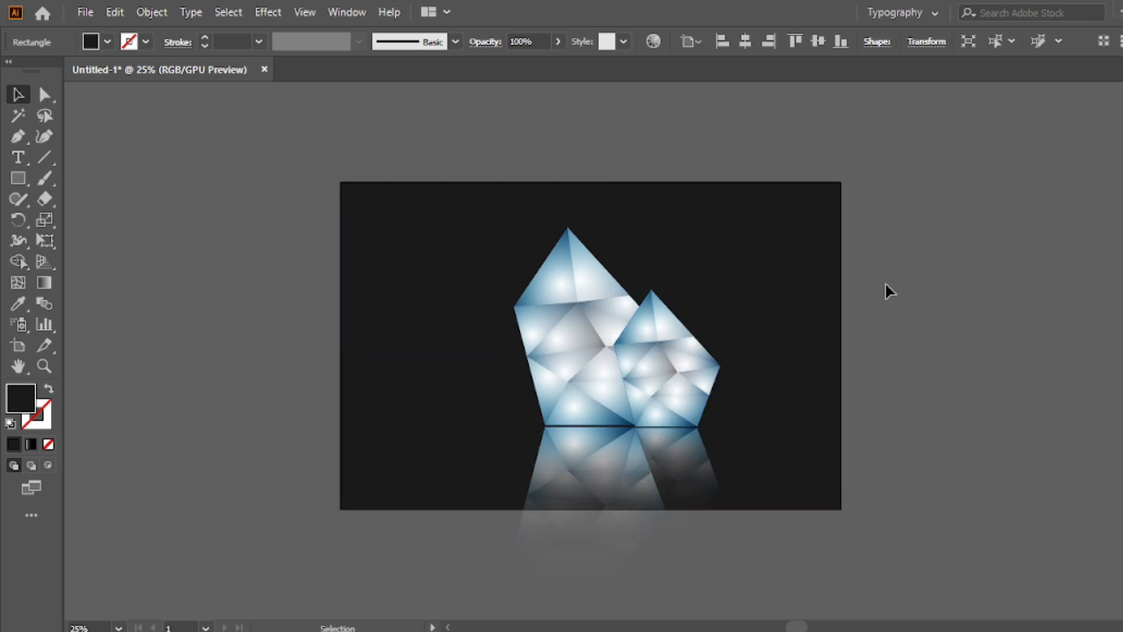
# Step: Send the smaller crystal group to the back of the stacking order
pyautogui.click(555, 310)
pyautogui.click(667, 379)
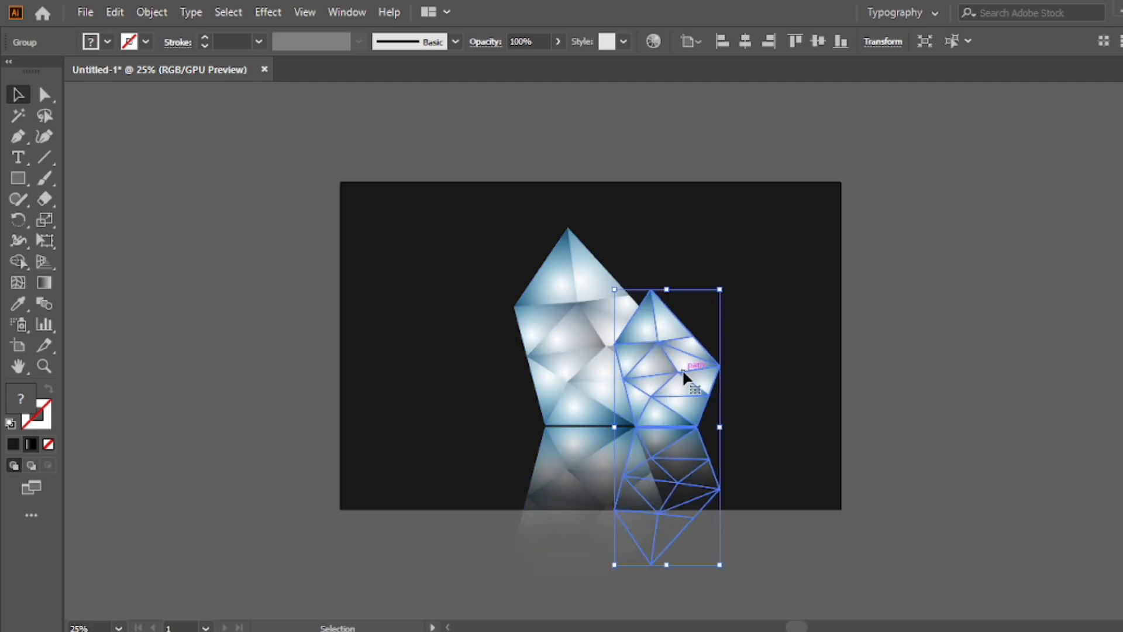
pyautogui.rightClick(691, 292)
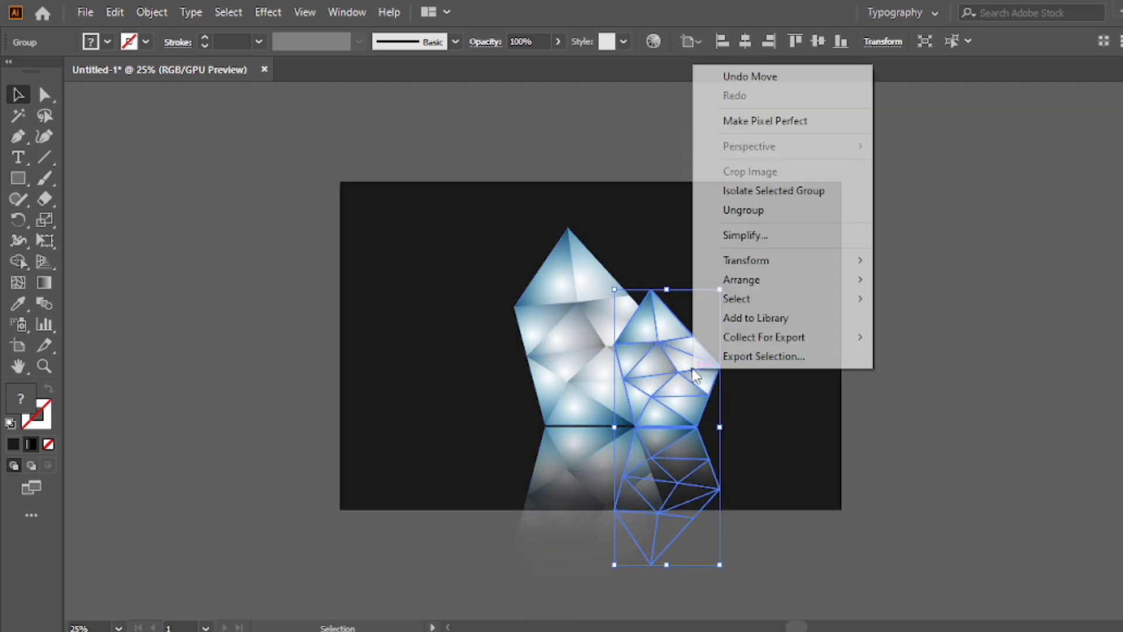
pyautogui.moveTo(777, 275)
pyautogui.click(914, 338)
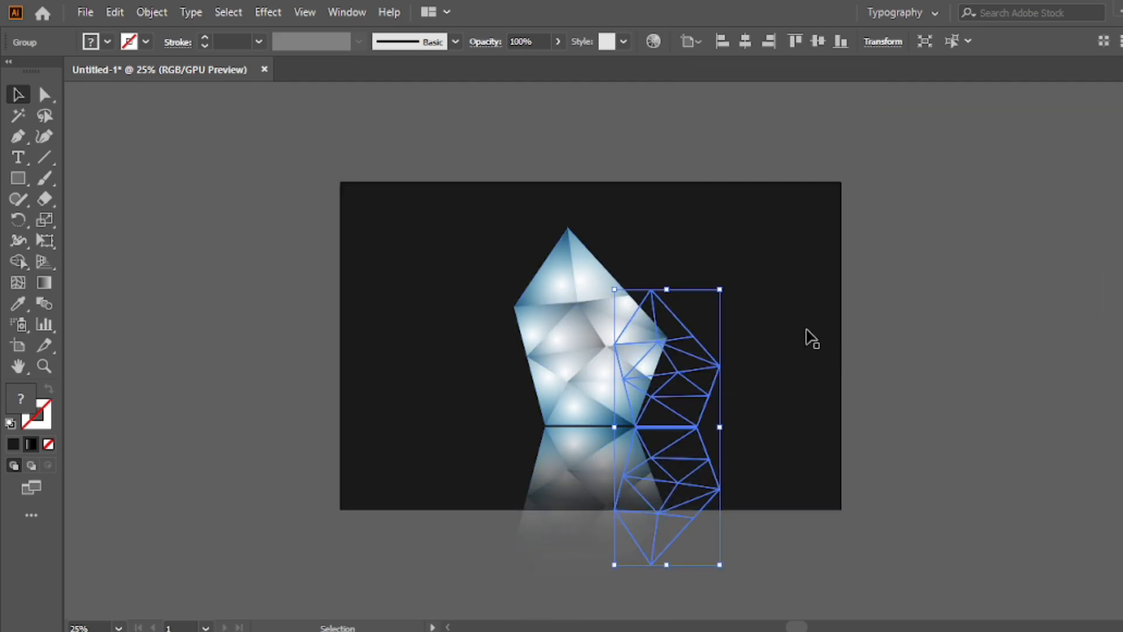
# Step: Try to send the smaller crystal group backward by one level
pyautogui.rightClick(633, 238)
pyautogui.moveTo(678, 453)
pyautogui.click(851, 487)
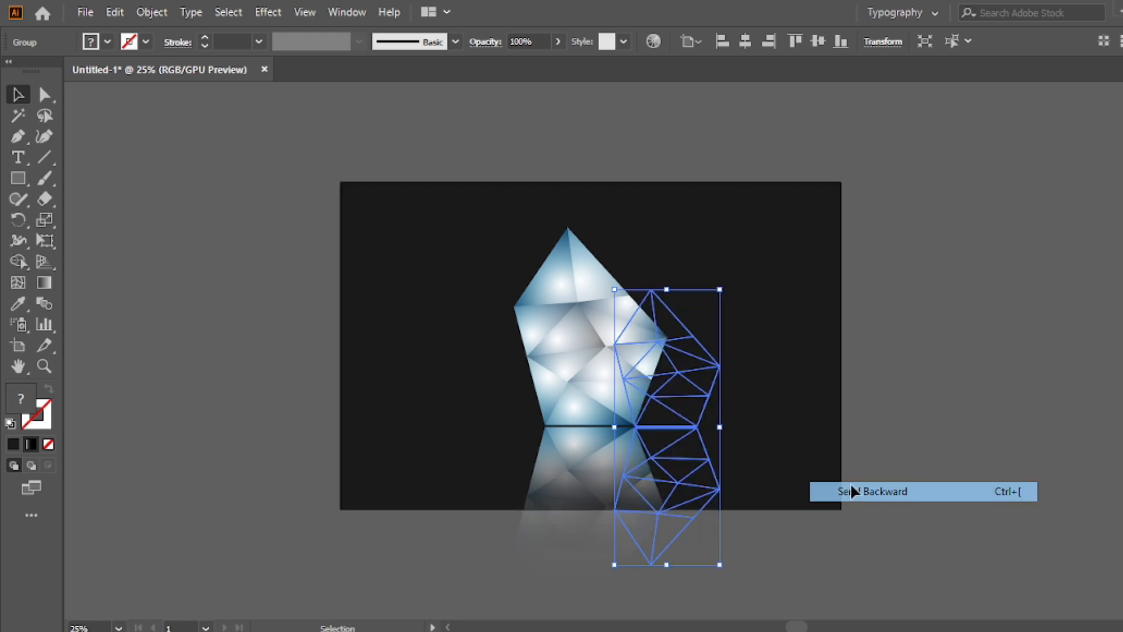
# Step: Undo the last stacking changes and send the smaller crystal group backward one level, behind the main crystal
pyautogui.hotkey('ctrl', 'z')
pyautogui.rightClick(562, 248)
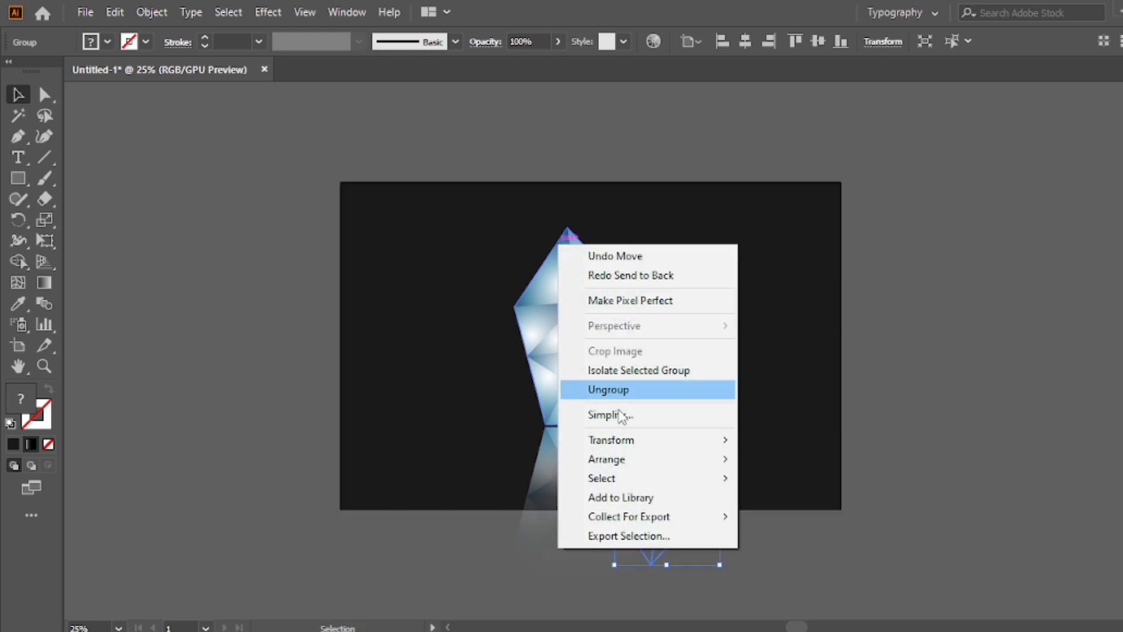
pyautogui.moveTo(622, 457)
pyautogui.click(768, 498)
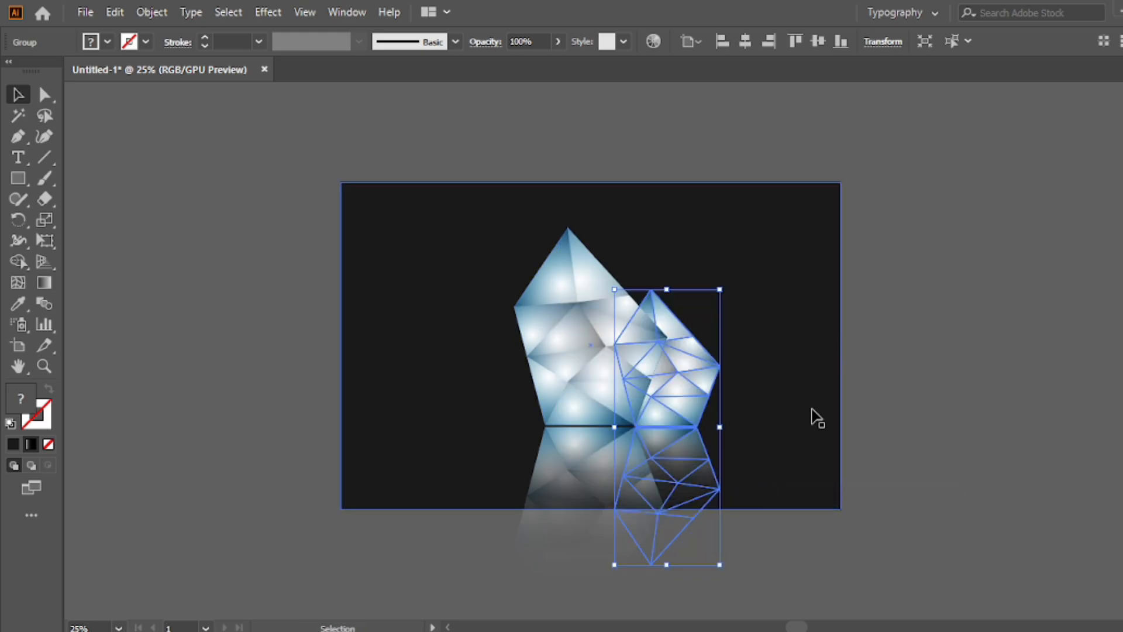
pyautogui.click(831, 427)
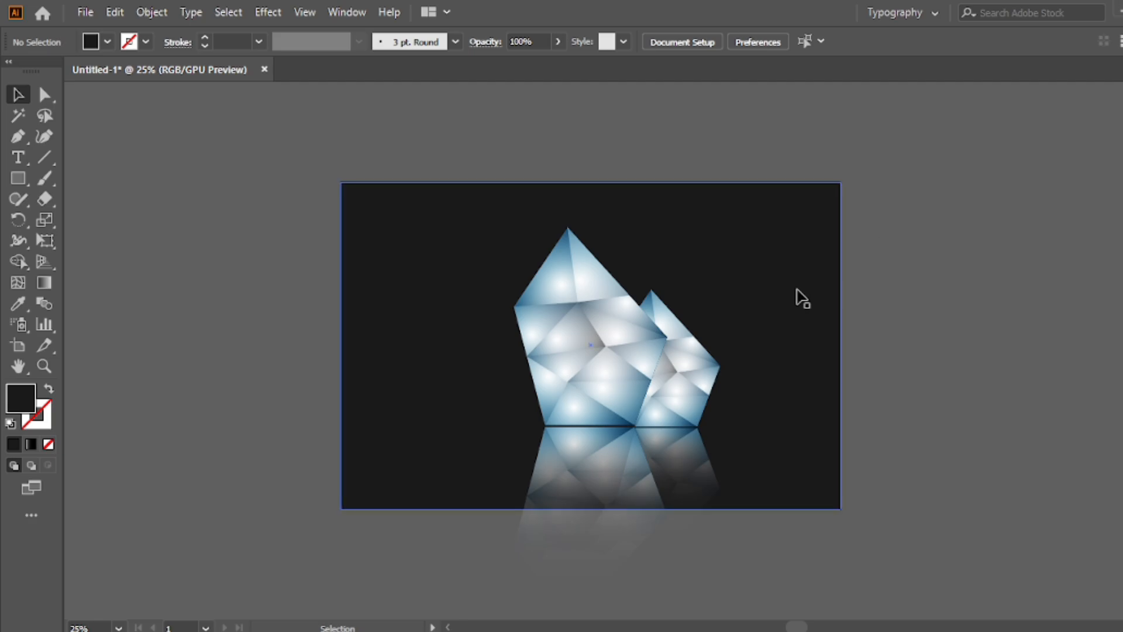
# Step: Create a copy of the smaller crystal group reflected about the vertical axis
pyautogui.click(705, 374)
pyautogui.rightClick(691, 364)
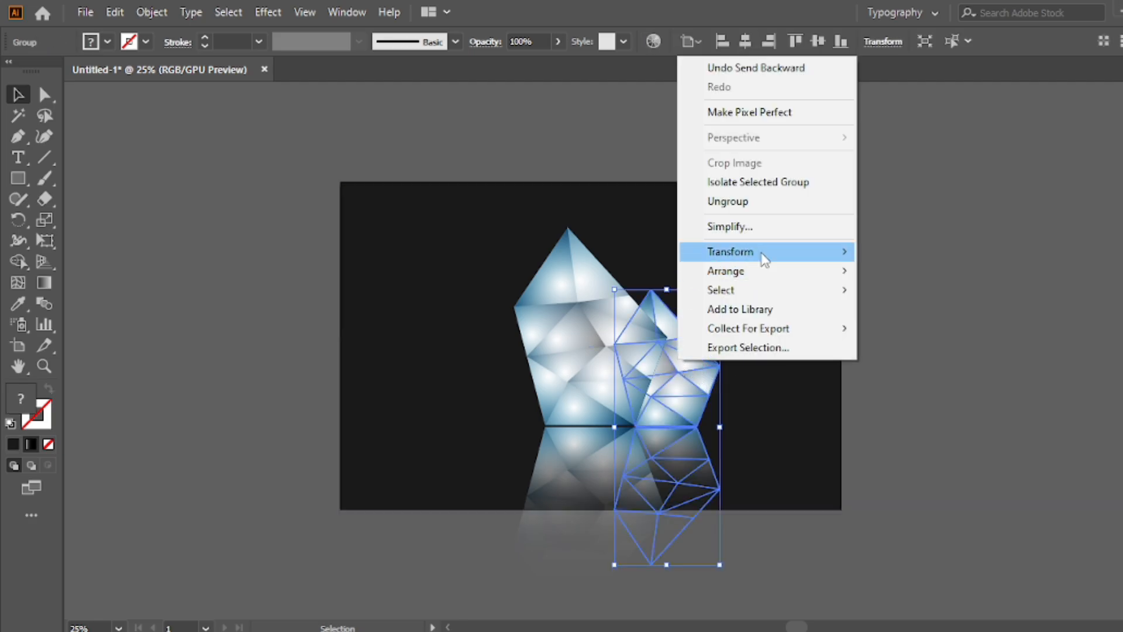
pyautogui.moveTo(800, 253)
pyautogui.click(915, 322)
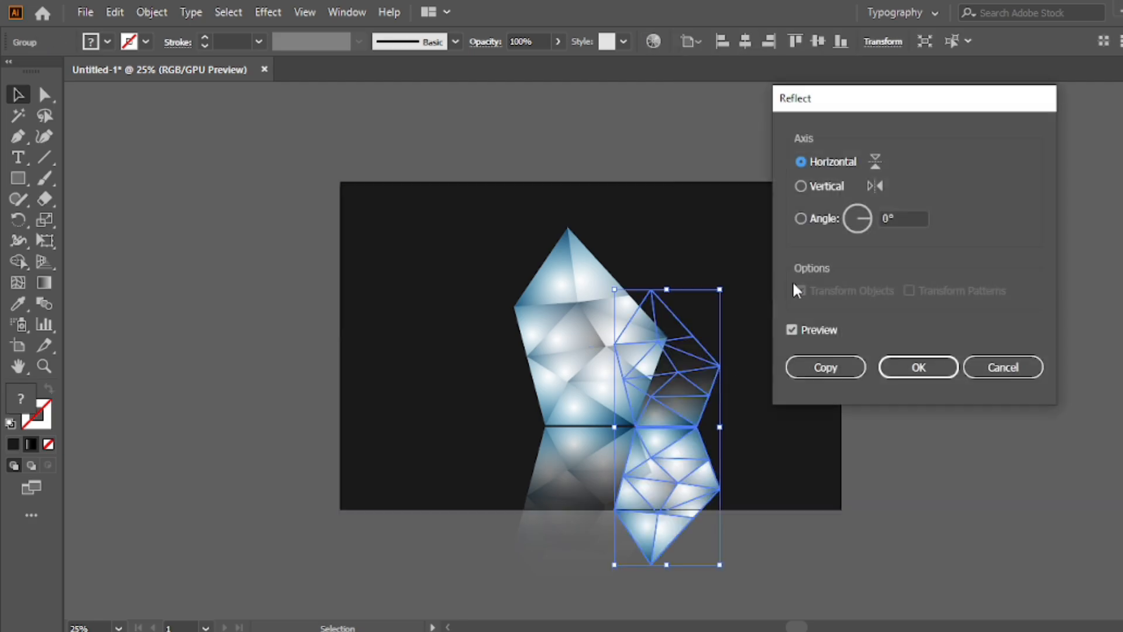
pyautogui.moveTo(847, 105); pyautogui.dragTo(916, 104)
pyautogui.click(878, 191)
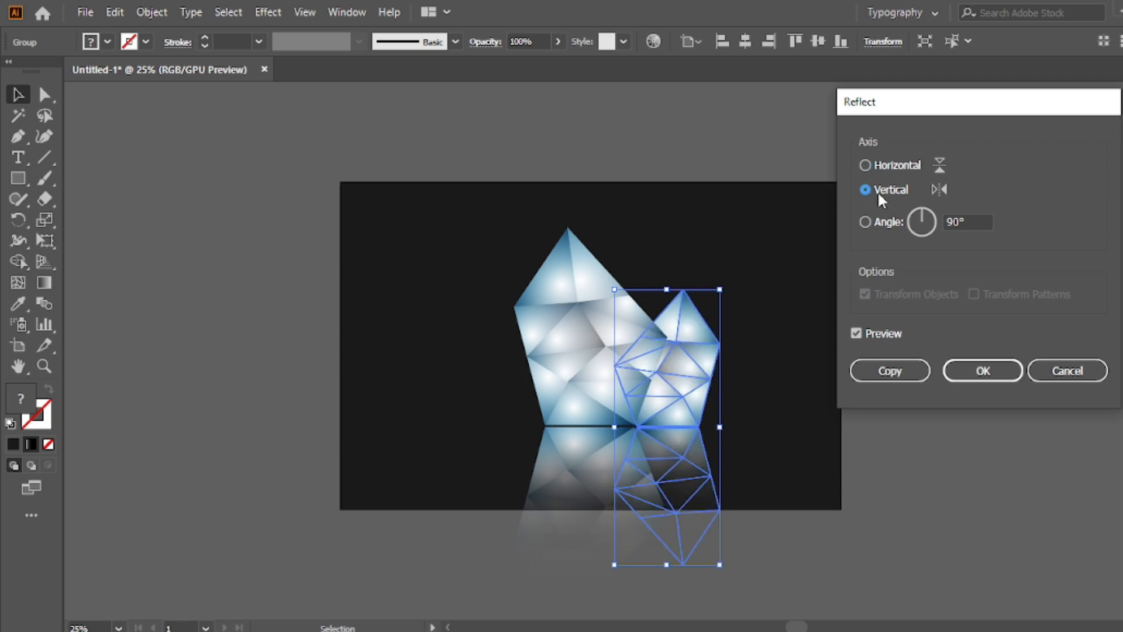
pyautogui.click(868, 164)
pyautogui.click(865, 189)
pyautogui.click(866, 370)
# Step: Place the mirrored crystal copy behind the main crystal's left side, with its base corner meeting the main crystal's base
pyautogui.moveTo(694, 353); pyautogui.dragTo(552, 353)
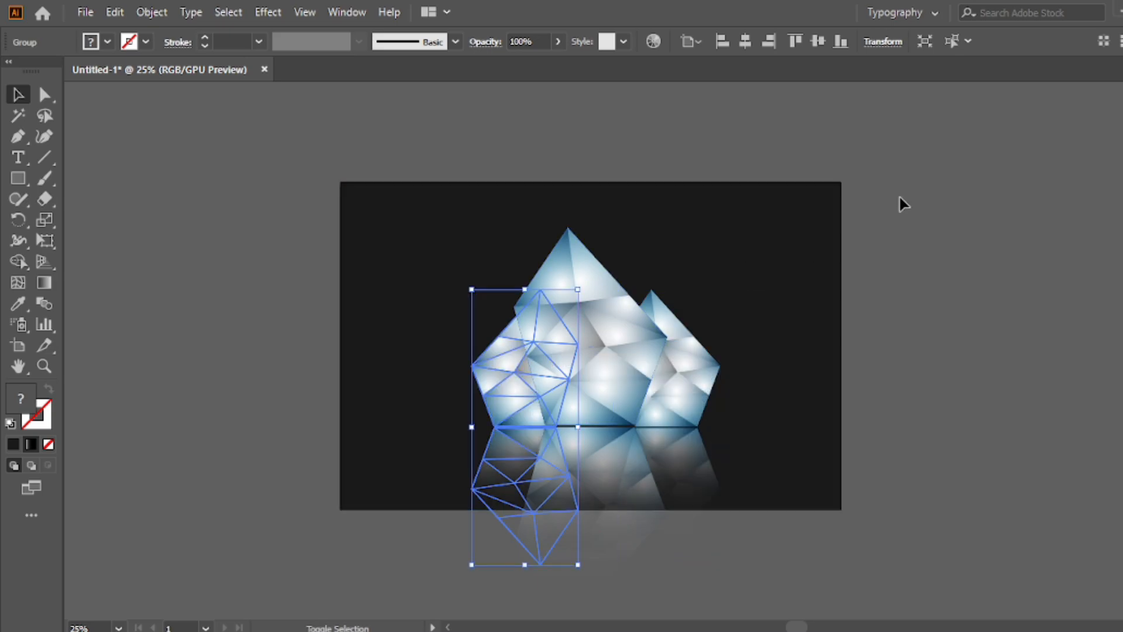
pyautogui.click(910, 185)
pyautogui.click(768, 297)
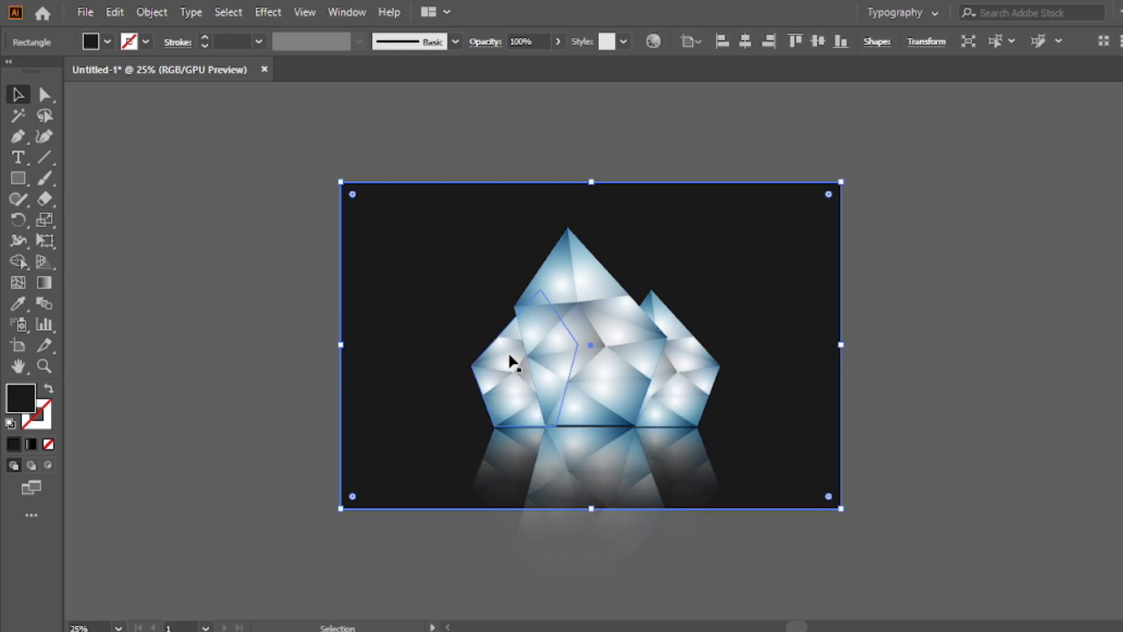
pyautogui.click(512, 366)
pyautogui.moveTo(511, 366); pyautogui.dragTo(492, 363)
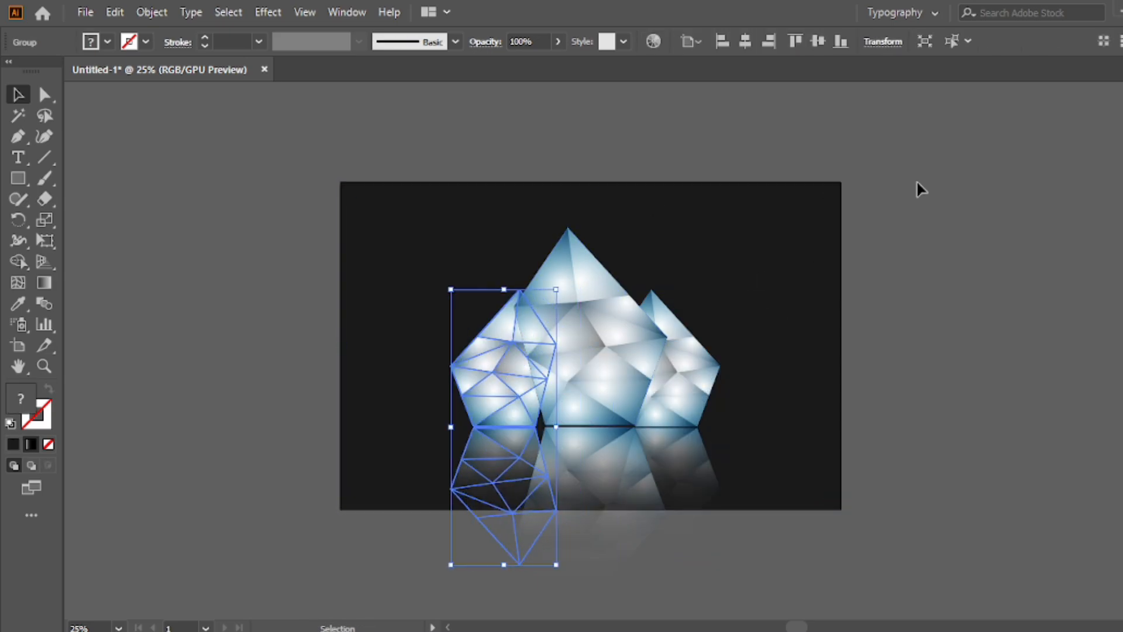
pyautogui.click(920, 182)
pyautogui.click(517, 384)
pyautogui.moveTo(516, 395); pyautogui.dragTo(527, 396)
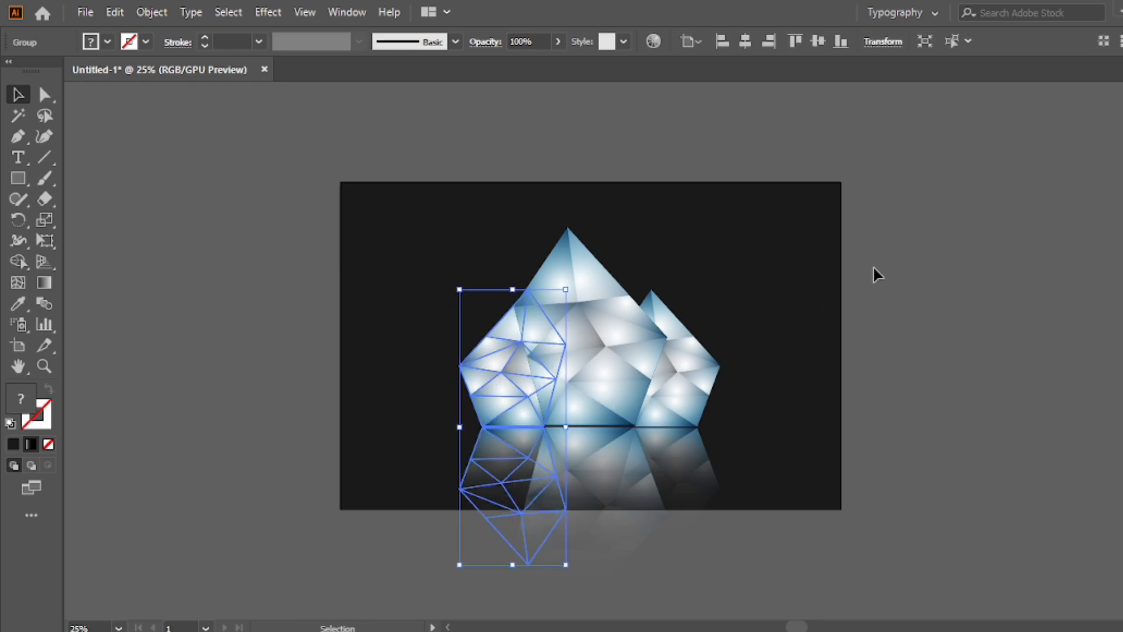
pyautogui.click(874, 268)
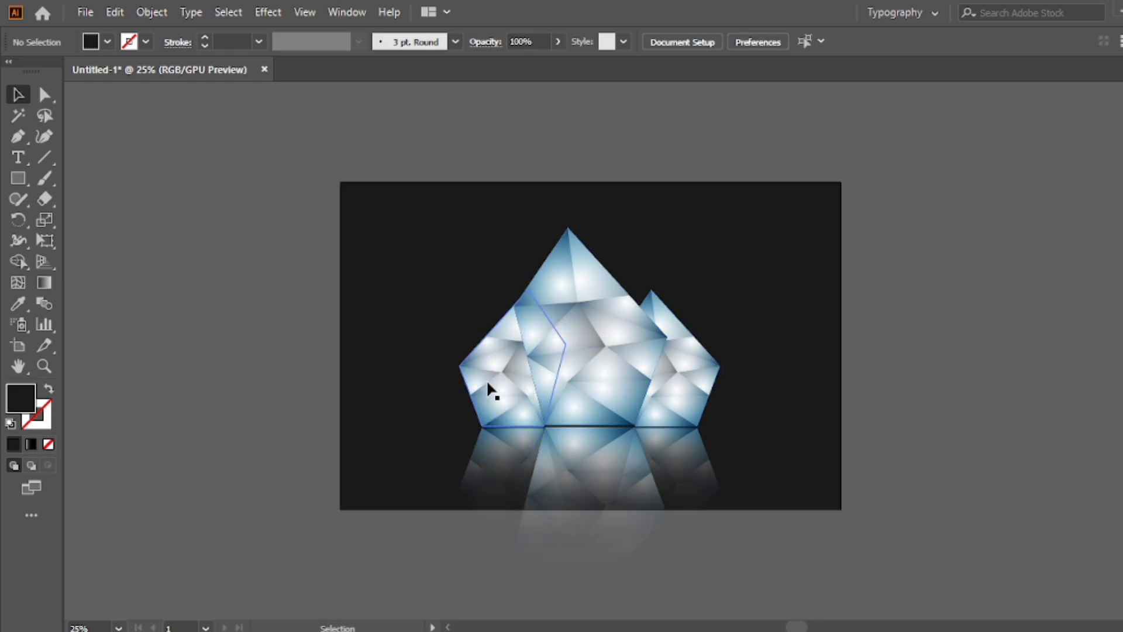
# Step: Remove the mirrored crystal copy from the main crystal's left side
pyautogui.click(501, 372)
pyautogui.rightClick(496, 357)
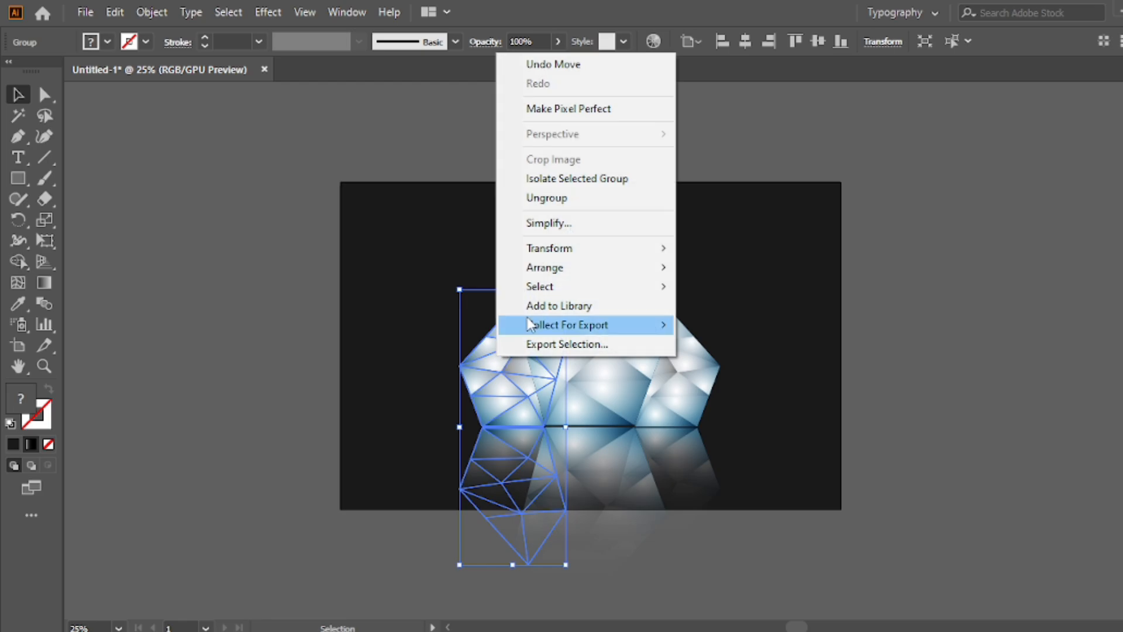
pyautogui.click(520, 395)
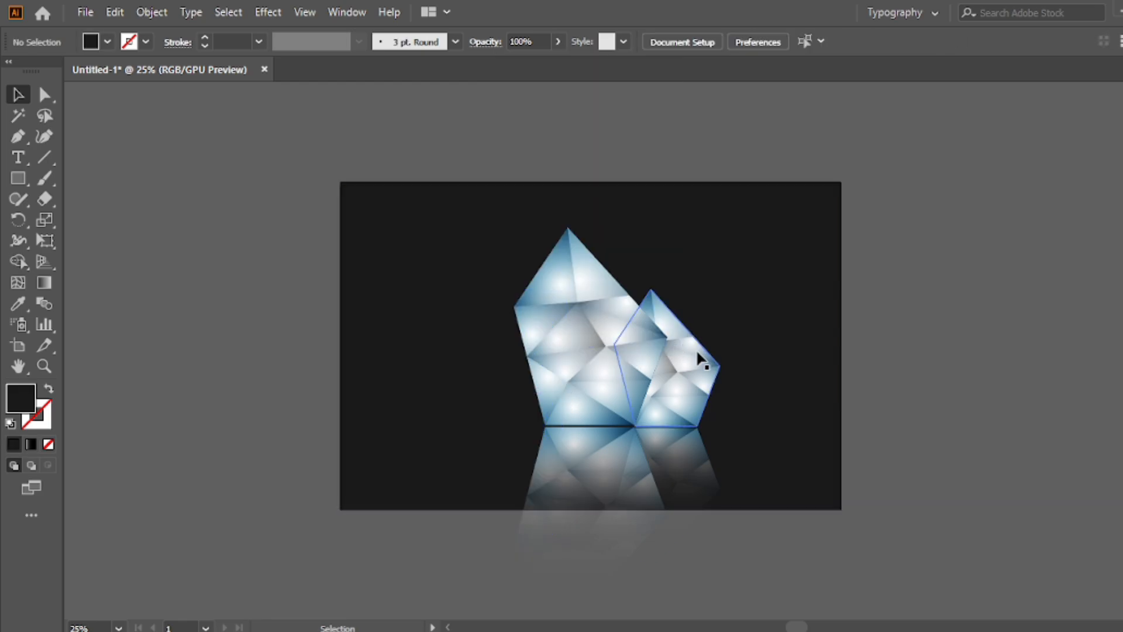
# Step: Duplicate the smaller right crystal group, unmirrored, to the main crystal's left side with the bases level
pyautogui.moveTo(699, 359); pyautogui.dragTo(553, 360)
pyautogui.click(865, 222)
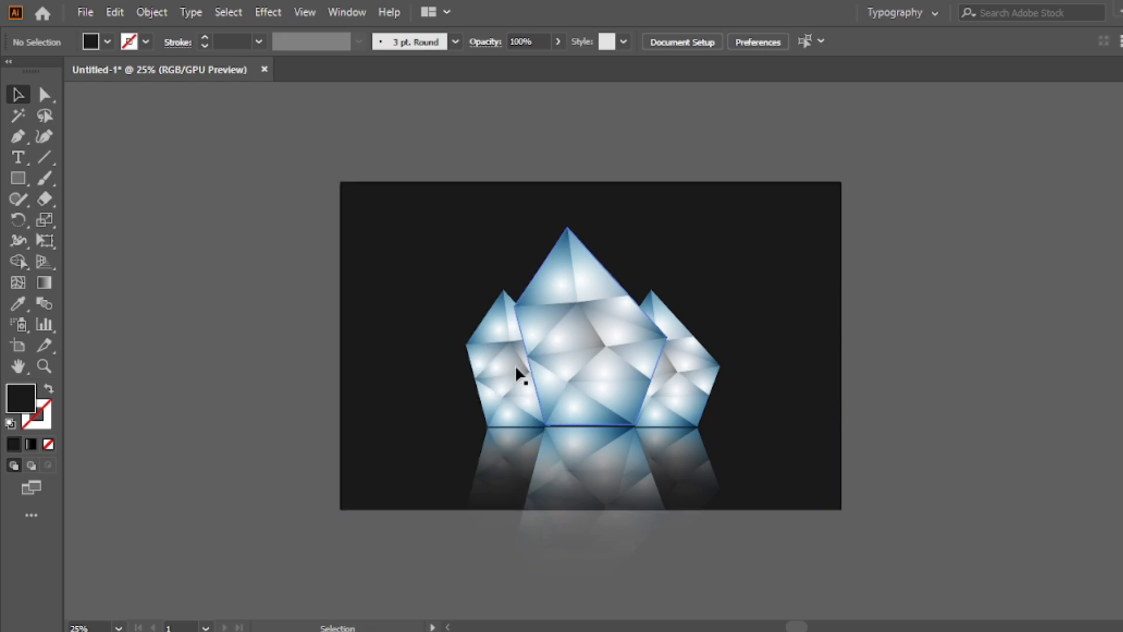
pyautogui.click(789, 270)
# Step: Group the main crystal and the two smaller side crystals together with their reflections
pyautogui.click(649, 341)
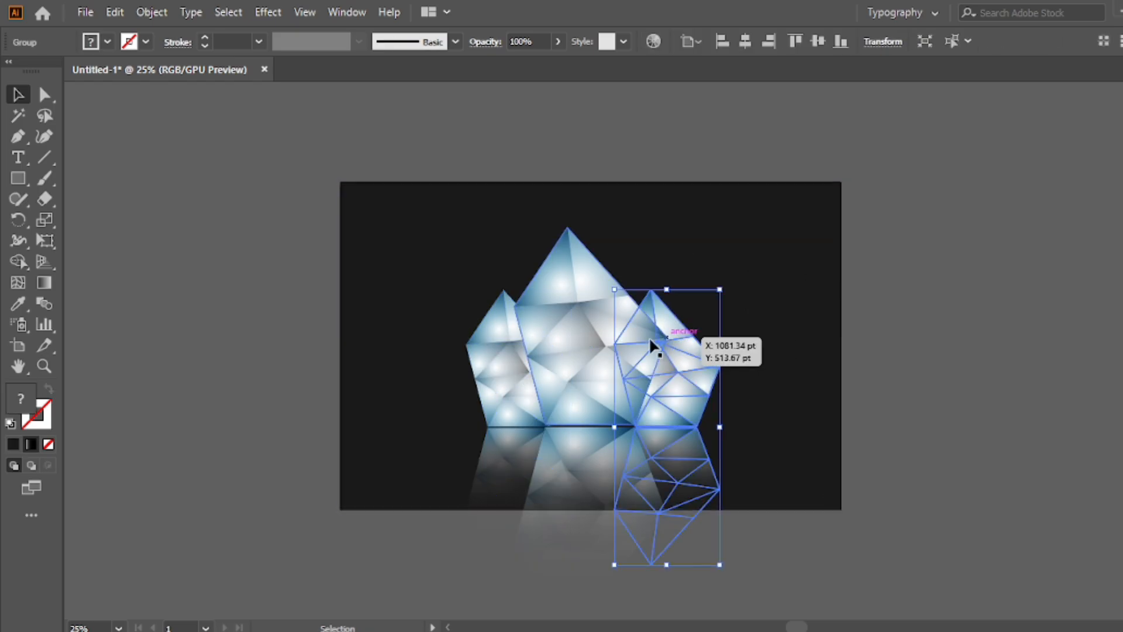
pyautogui.keyDown('shift'); pyautogui.click(590, 339); pyautogui.keyUp('shift')
pyautogui.keyDown('shift'); pyautogui.click(497, 351); pyautogui.keyUp('shift')
pyautogui.rightClick(509, 351)
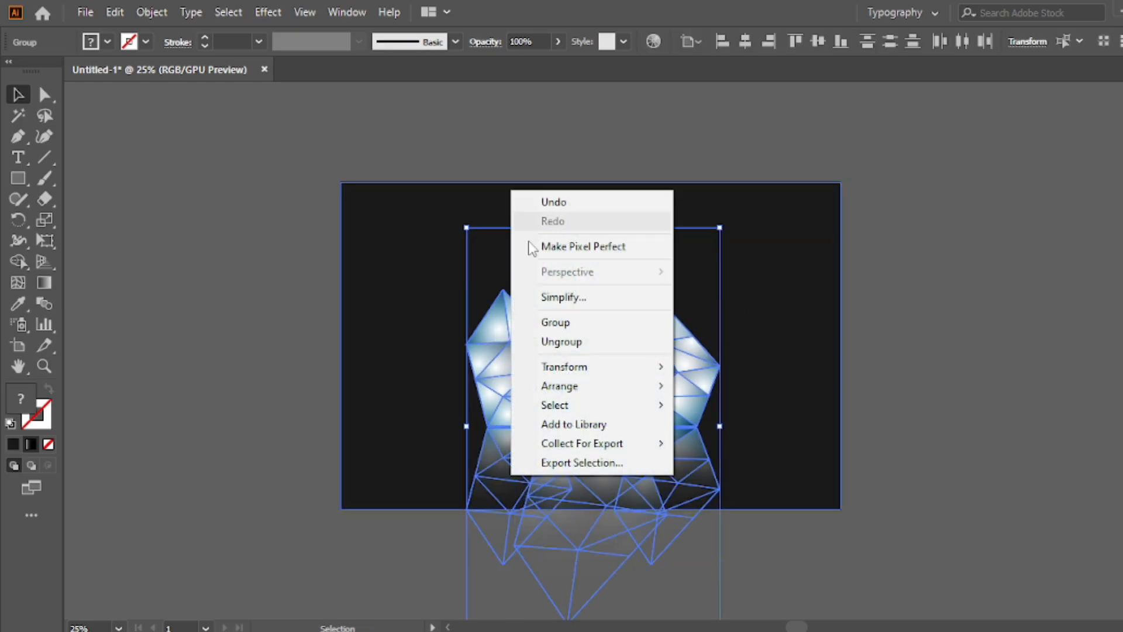
pyautogui.click(560, 323)
# Step: Enlarge the grouped crystals proportionally, move them slightly down on the dark background, and fit the artboard in the window
pyautogui.moveTo(720, 426); pyautogui.dragTo(742, 427)
pyautogui.moveTo(664, 363); pyautogui.dragTo(666, 382)
pyautogui.click(852, 195)
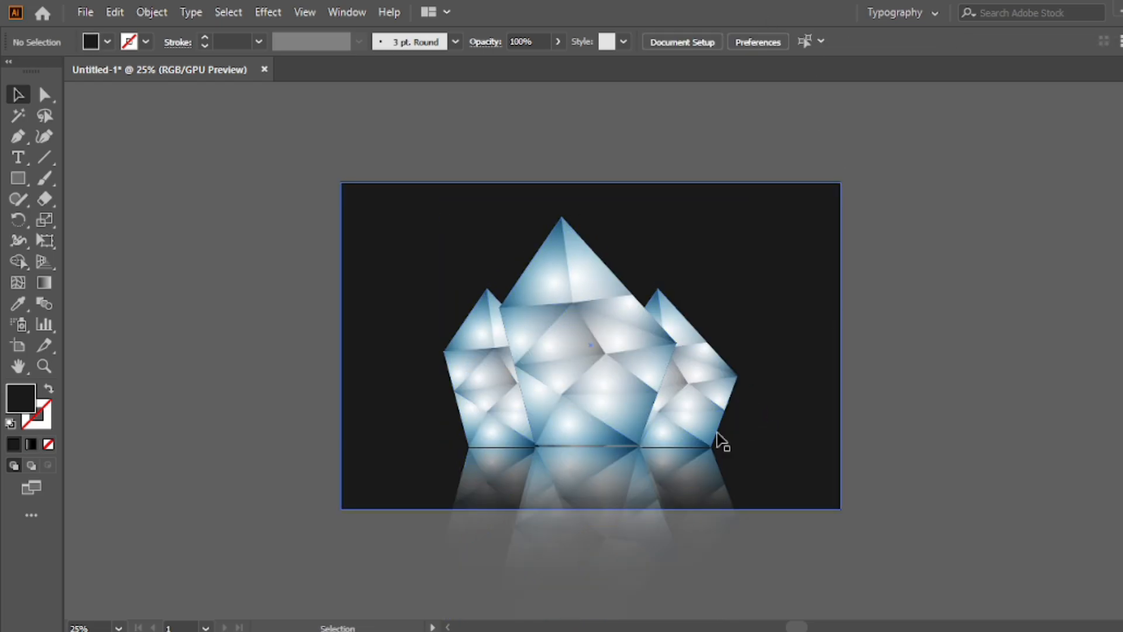
pyautogui.hotkey('ctrl', '0')
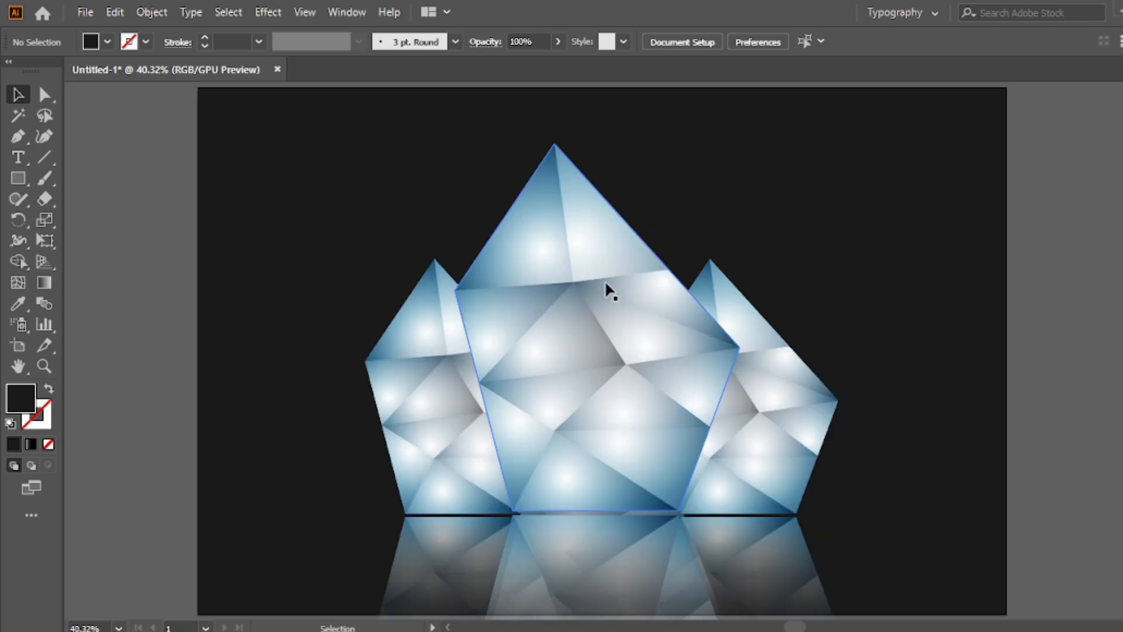